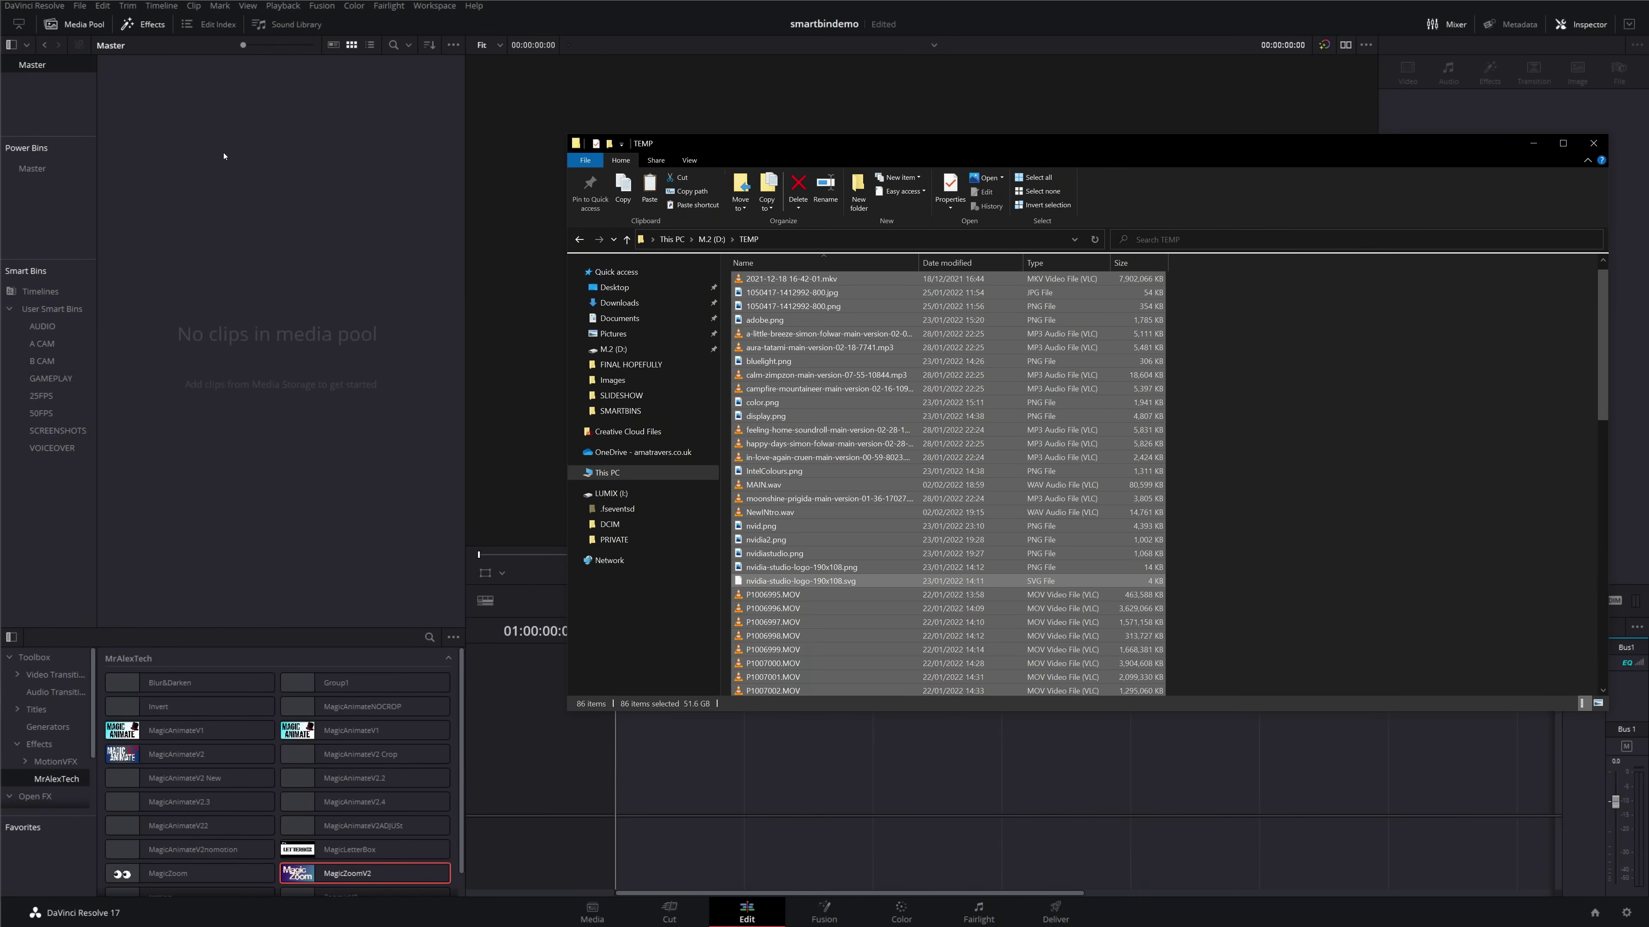
Browse the AUDIO, B CAM, GAMEPLAY, 25FPS, 50FPS, SCREENSHOTS and VOICEOVER smart bins' clips
click(39, 328)
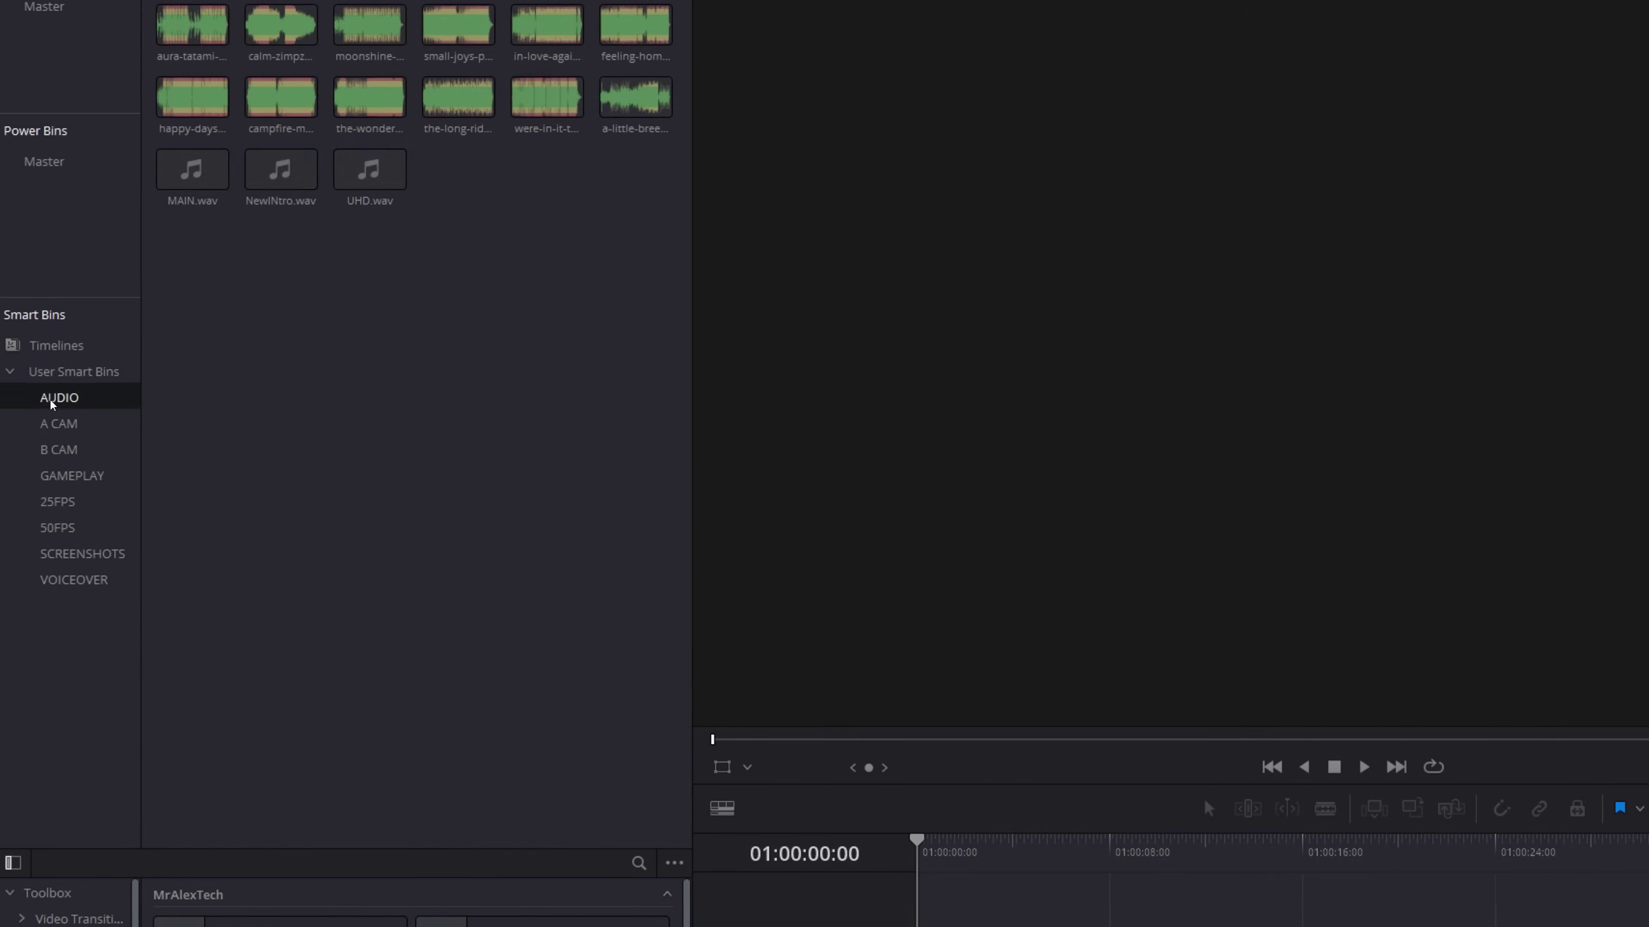
click(51, 451)
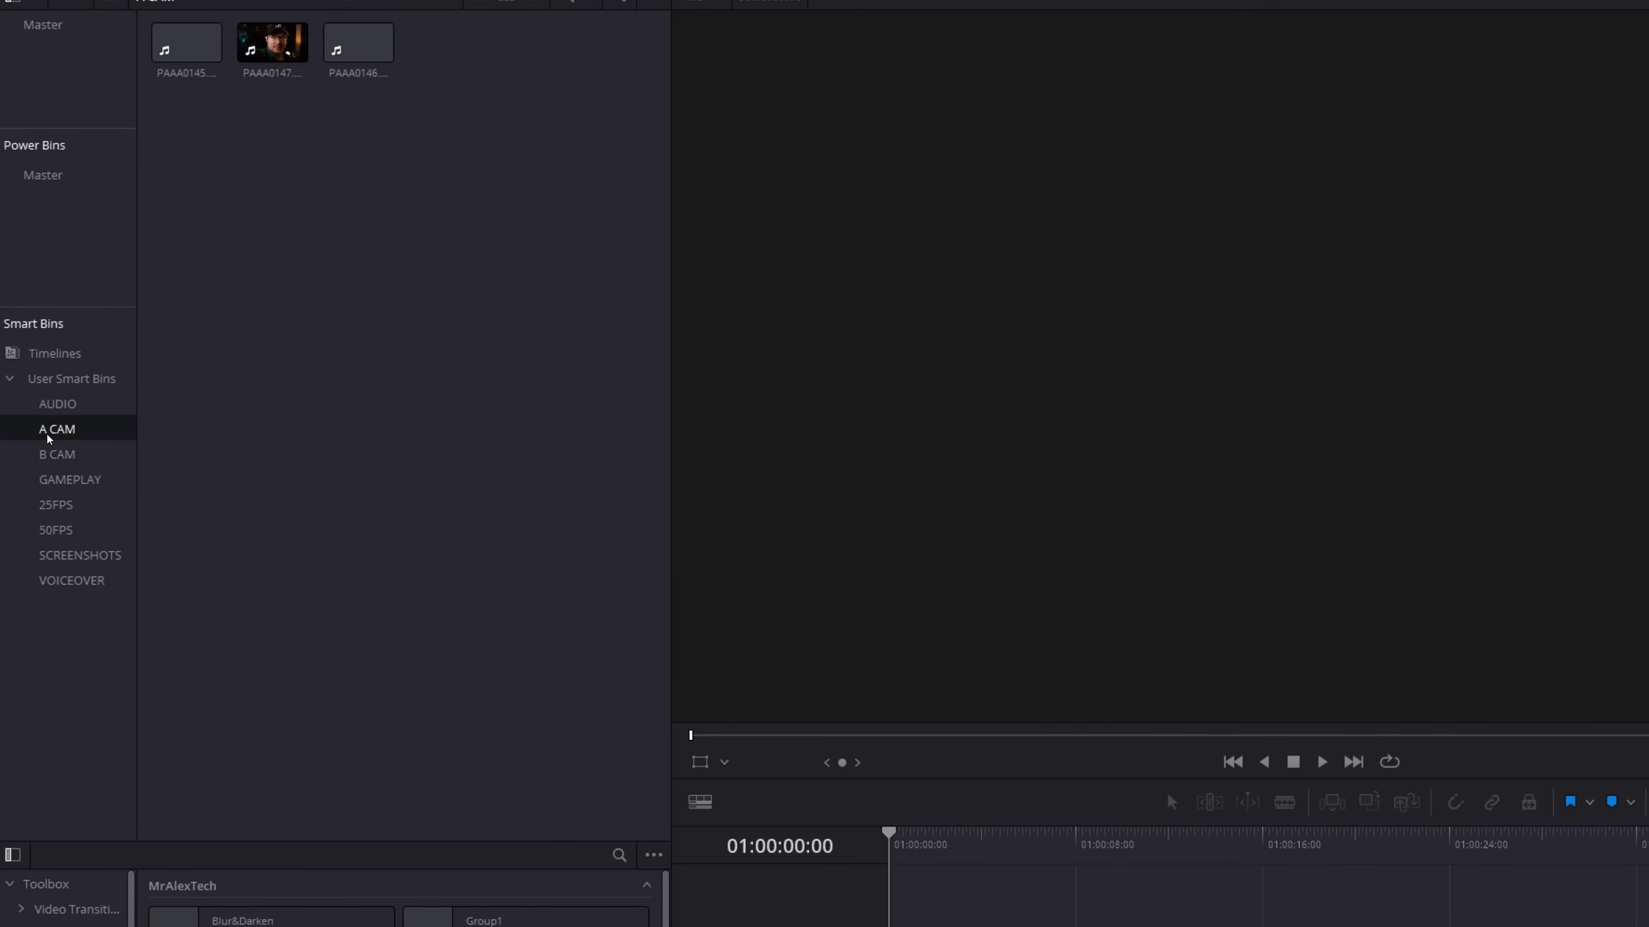
click(48, 481)
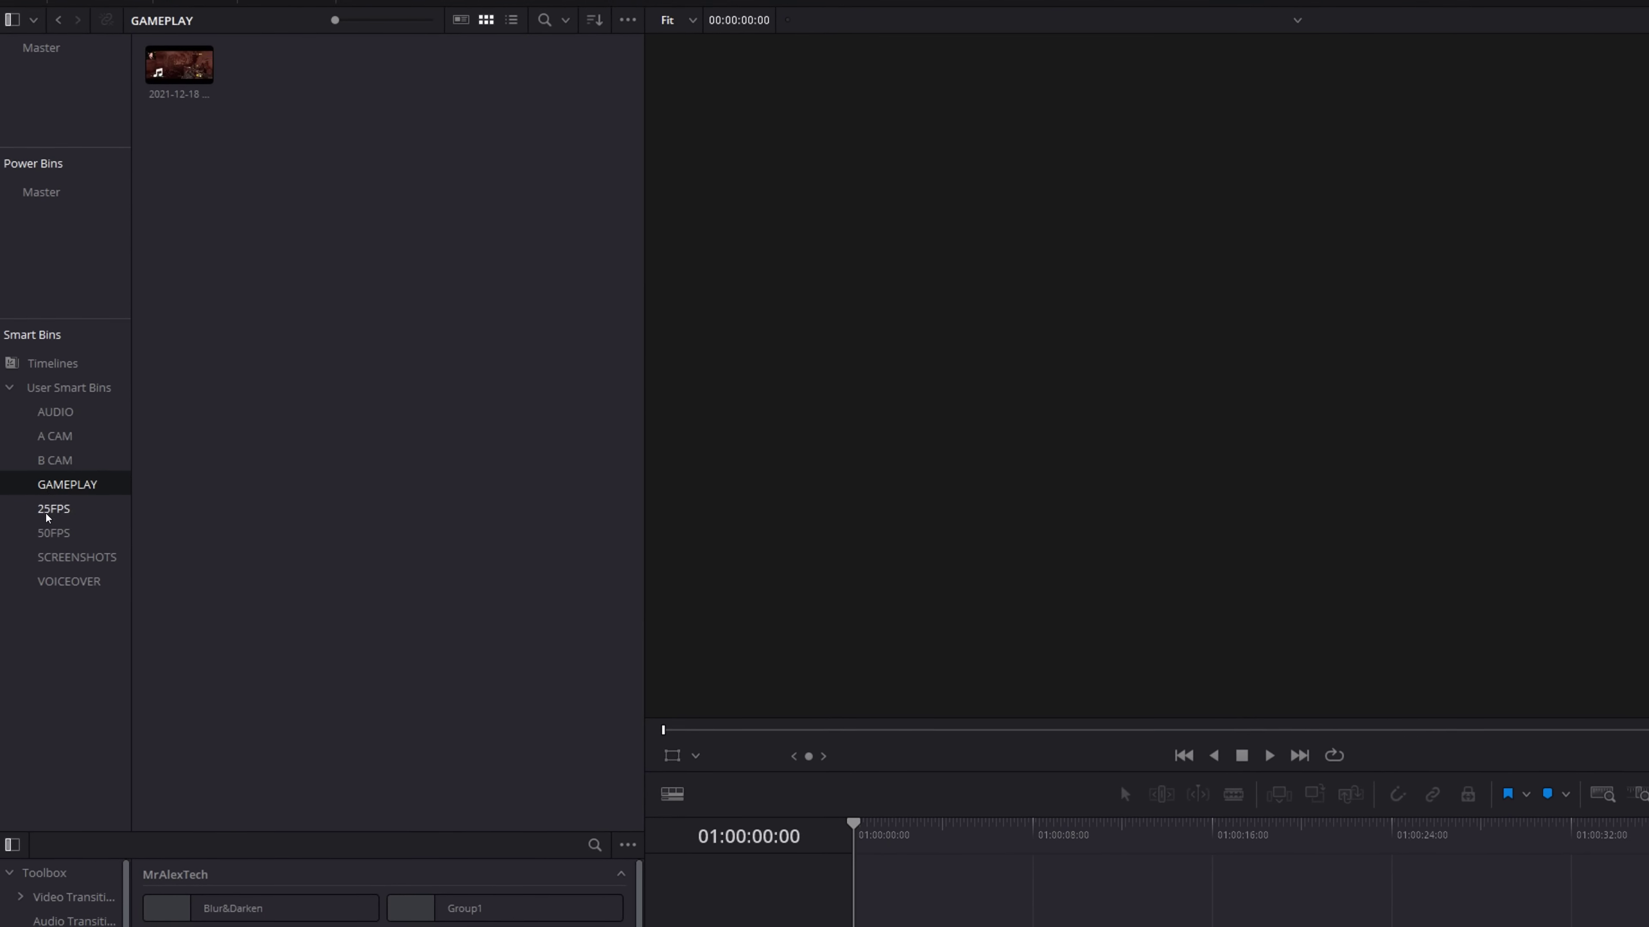
click(49, 511)
click(52, 534)
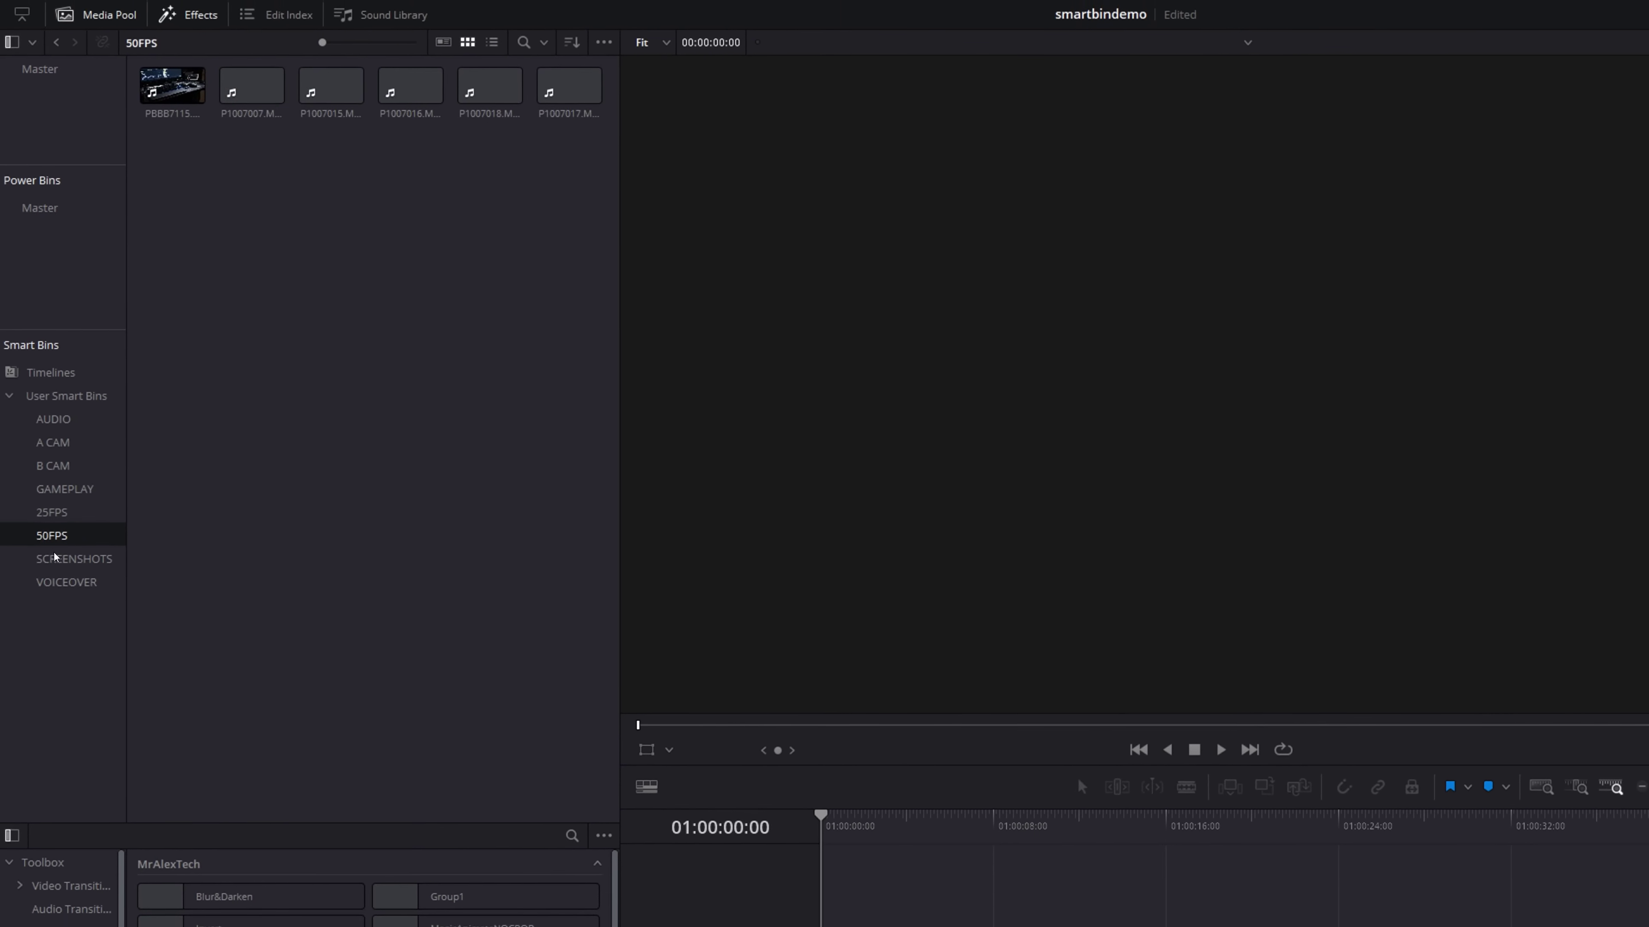
click(64, 565)
click(66, 581)
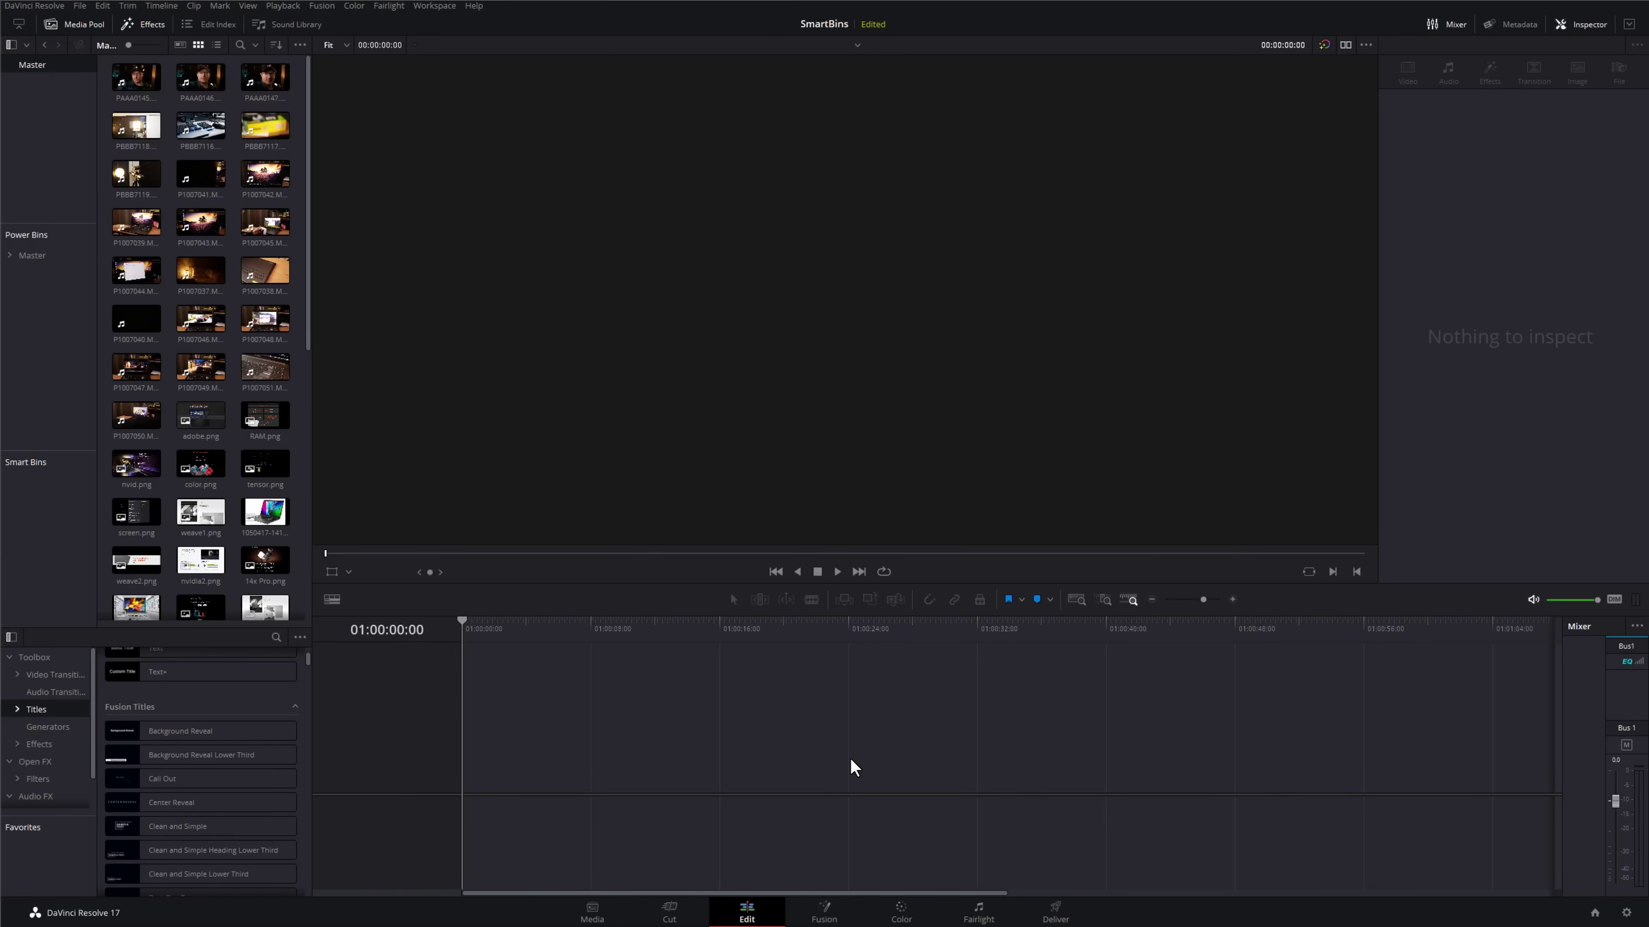
click(70, 26)
click(55, 24)
click(248, 6)
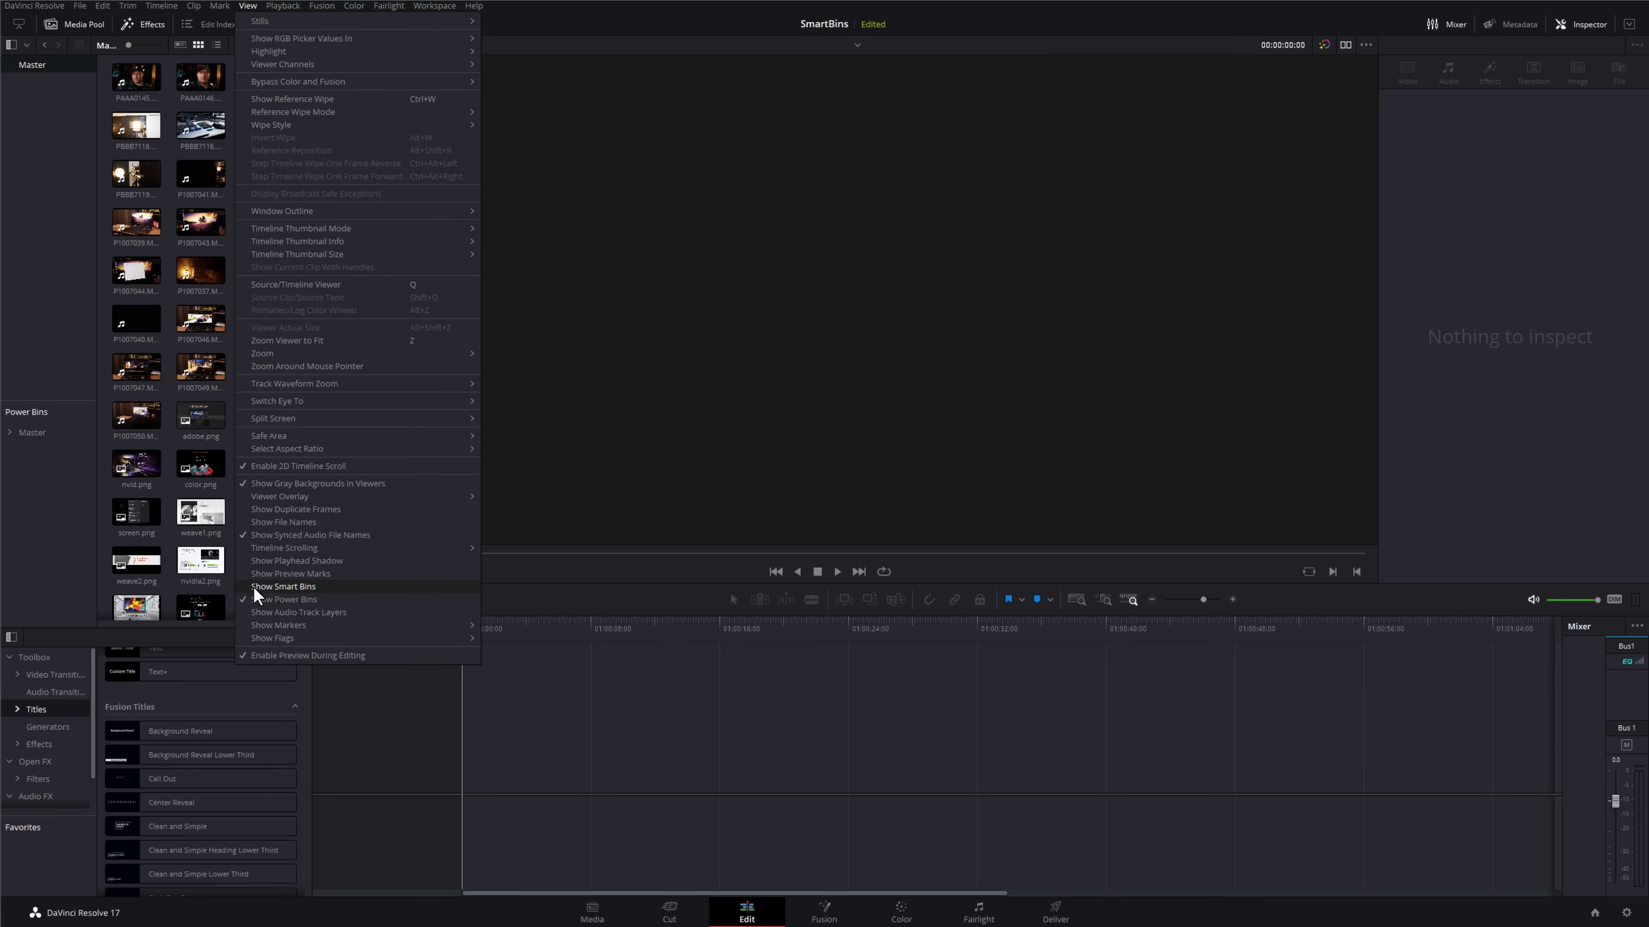
click(285, 586)
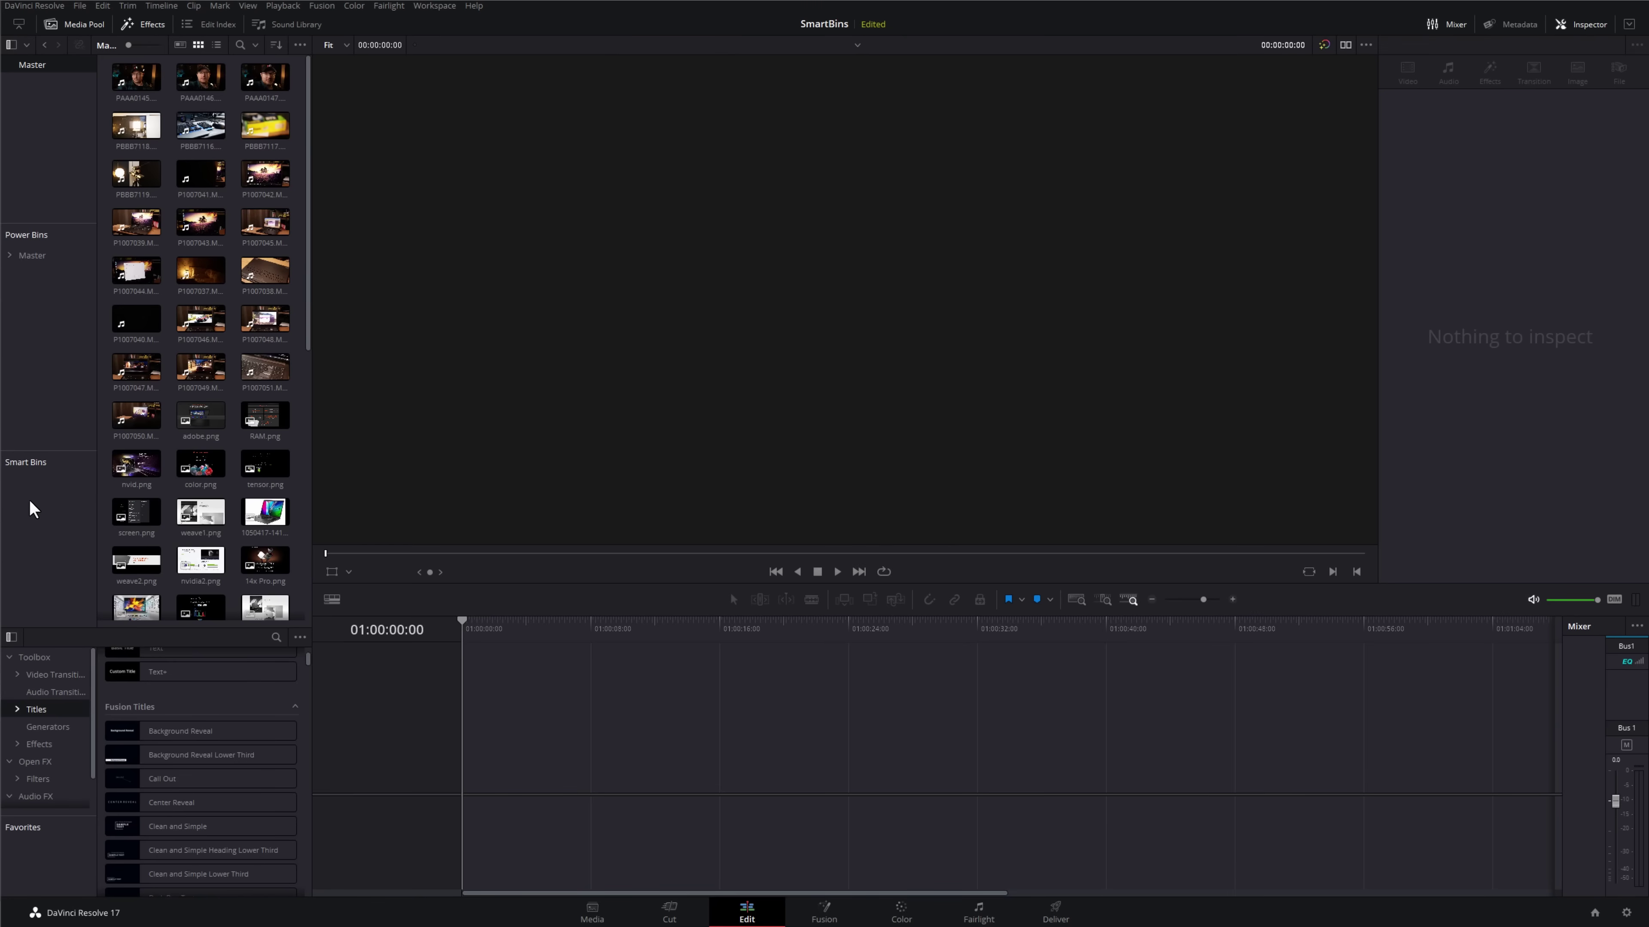
Add a new smart bin from the Smart Bins area and rename it IMAGES
right_click(34, 512)
click(61, 525)
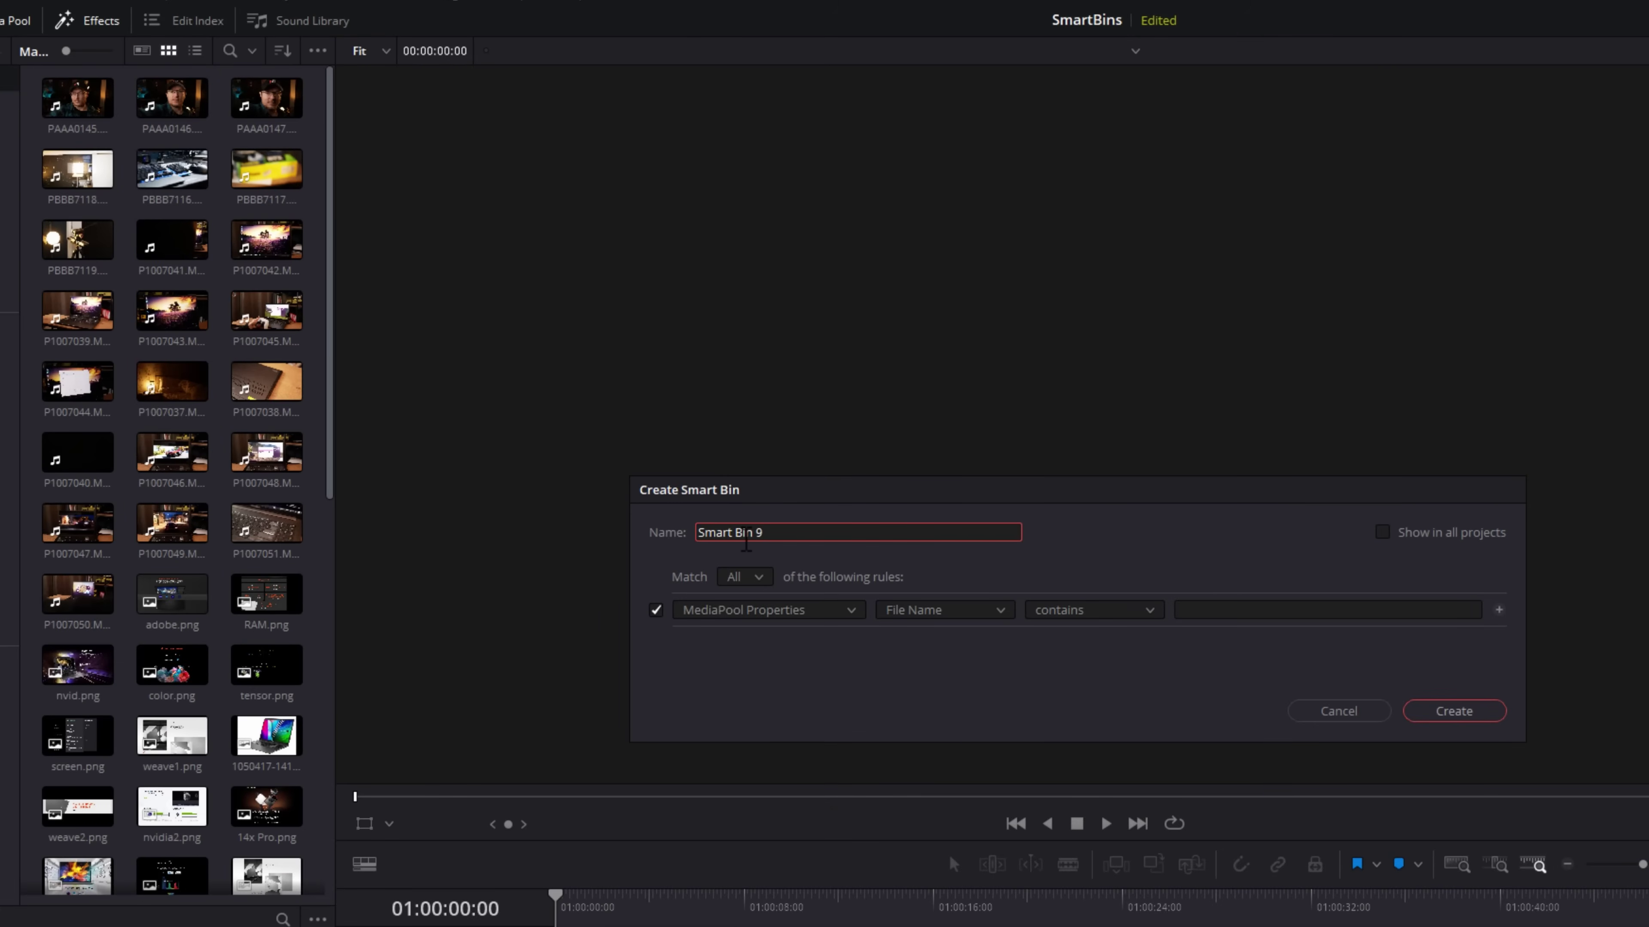
drag(817, 532, 695, 532)
text(IMAGES)
Make IMAGES show in all projects, keeping Match All and MediaPool Properties
click(1383, 532)
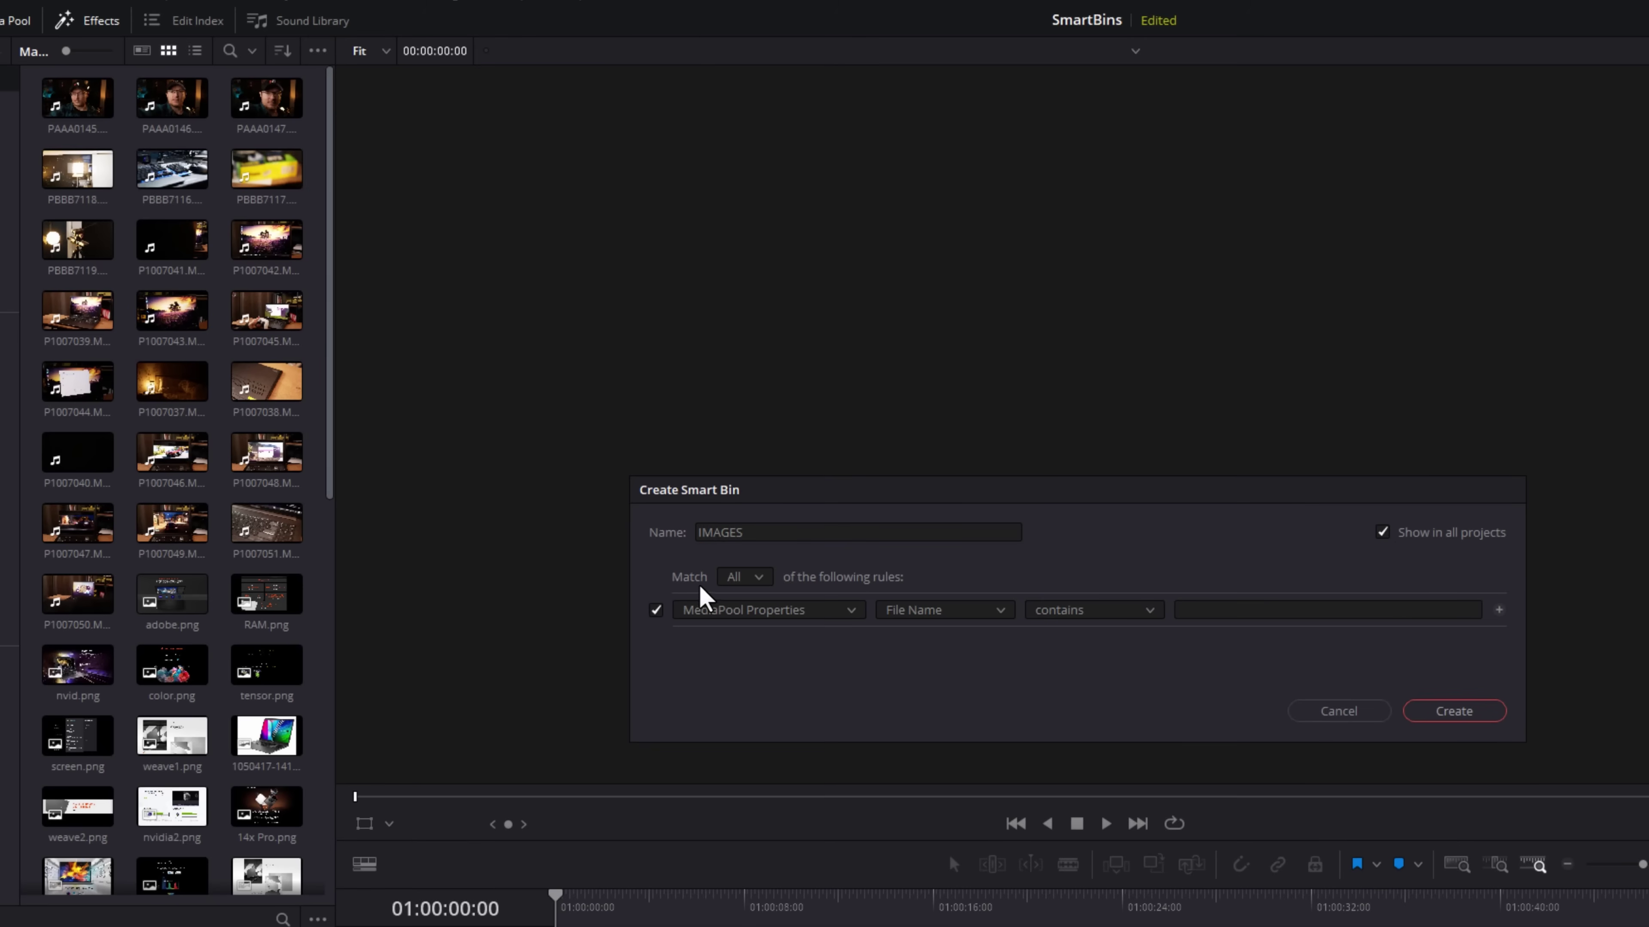
click(744, 578)
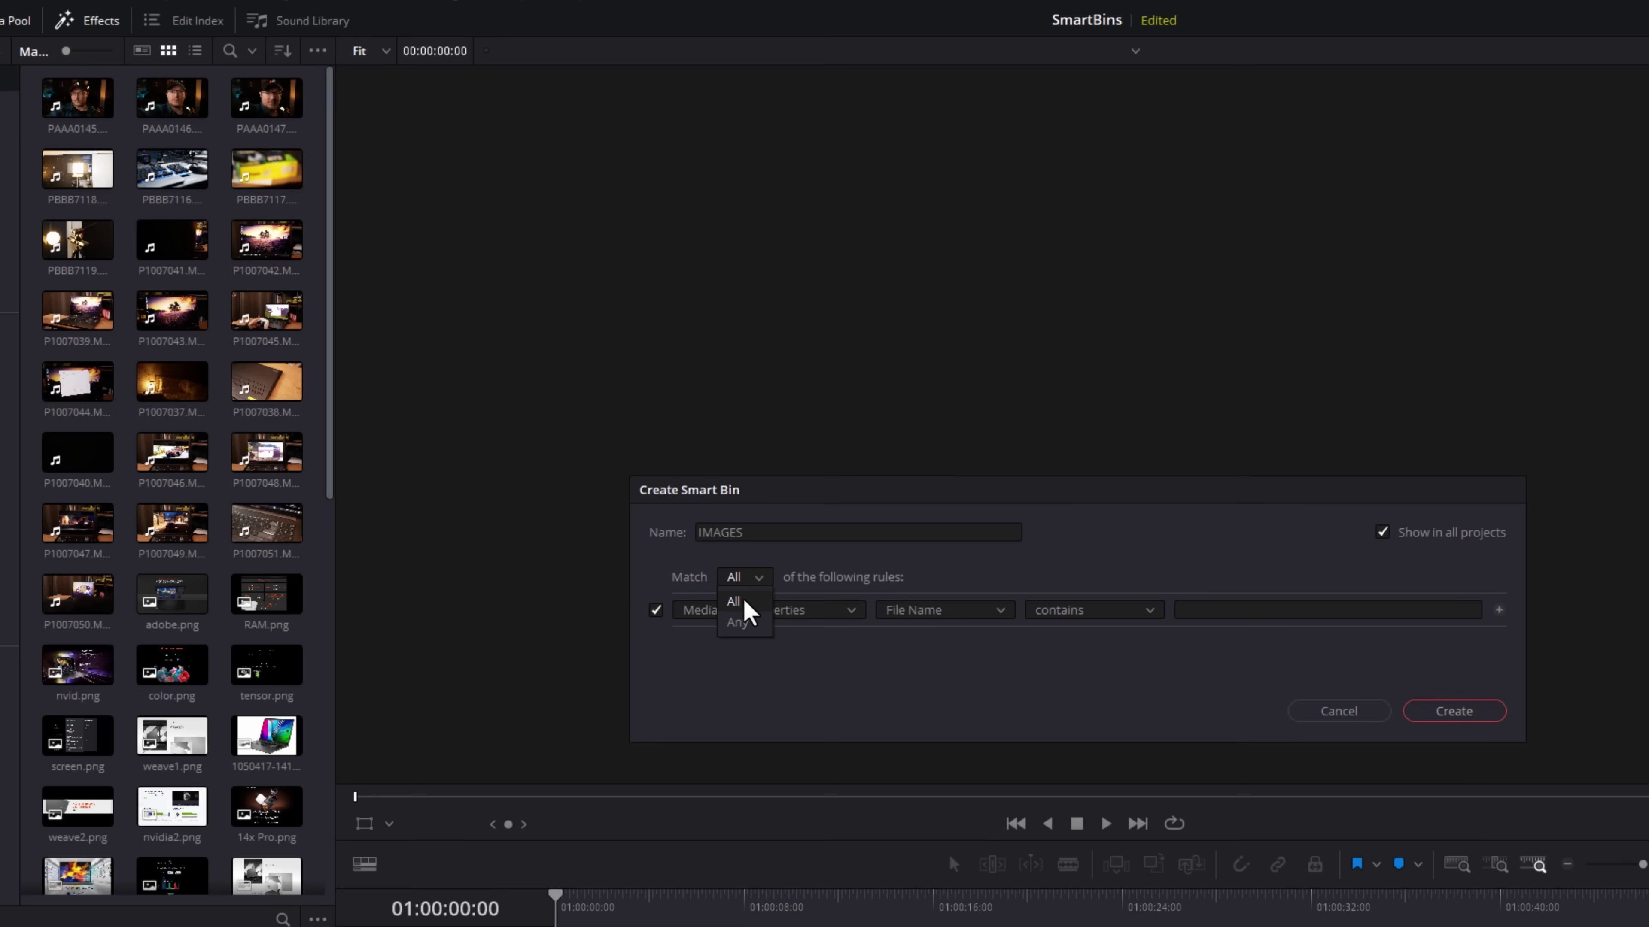
click(745, 603)
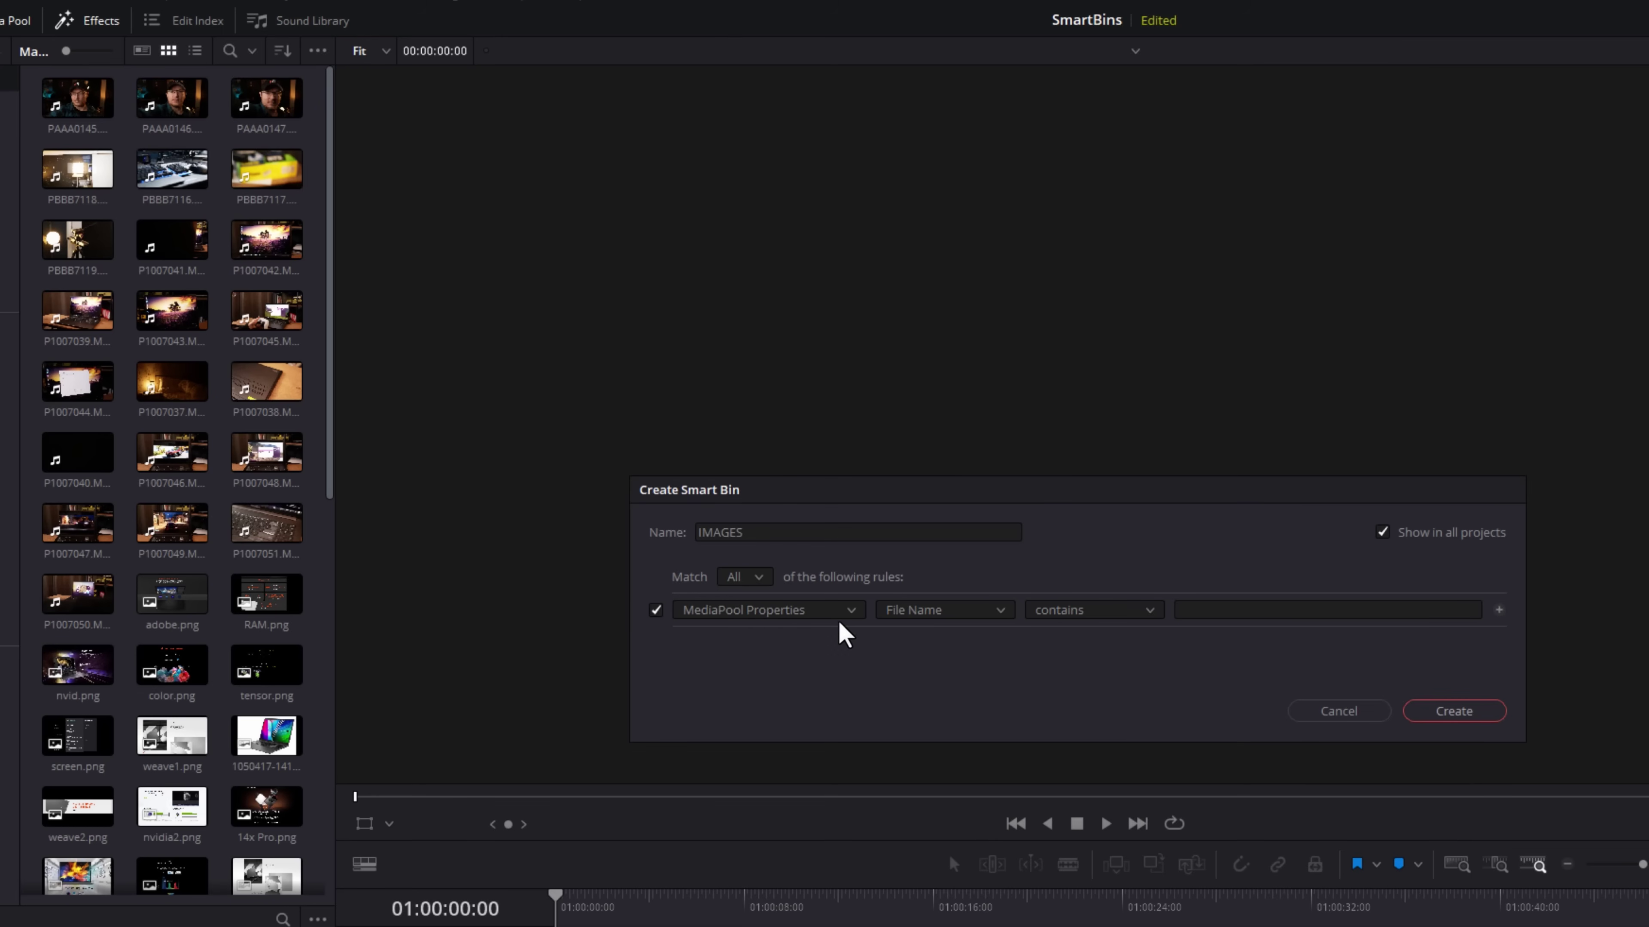
click(792, 612)
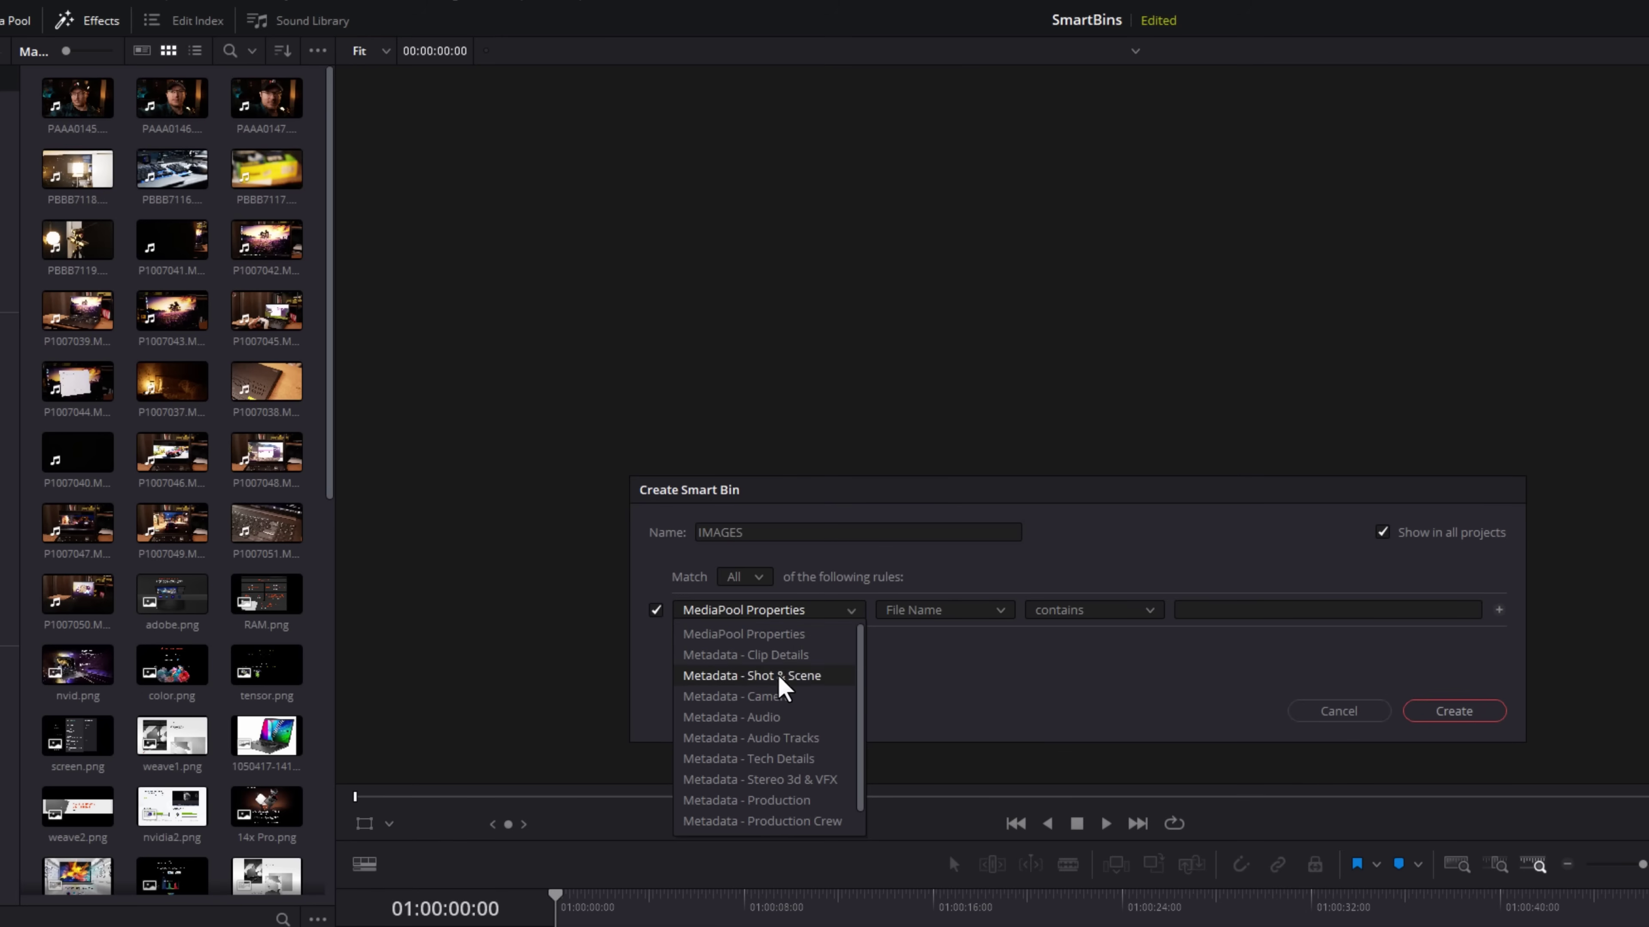
scroll(769, 789, down, 1)
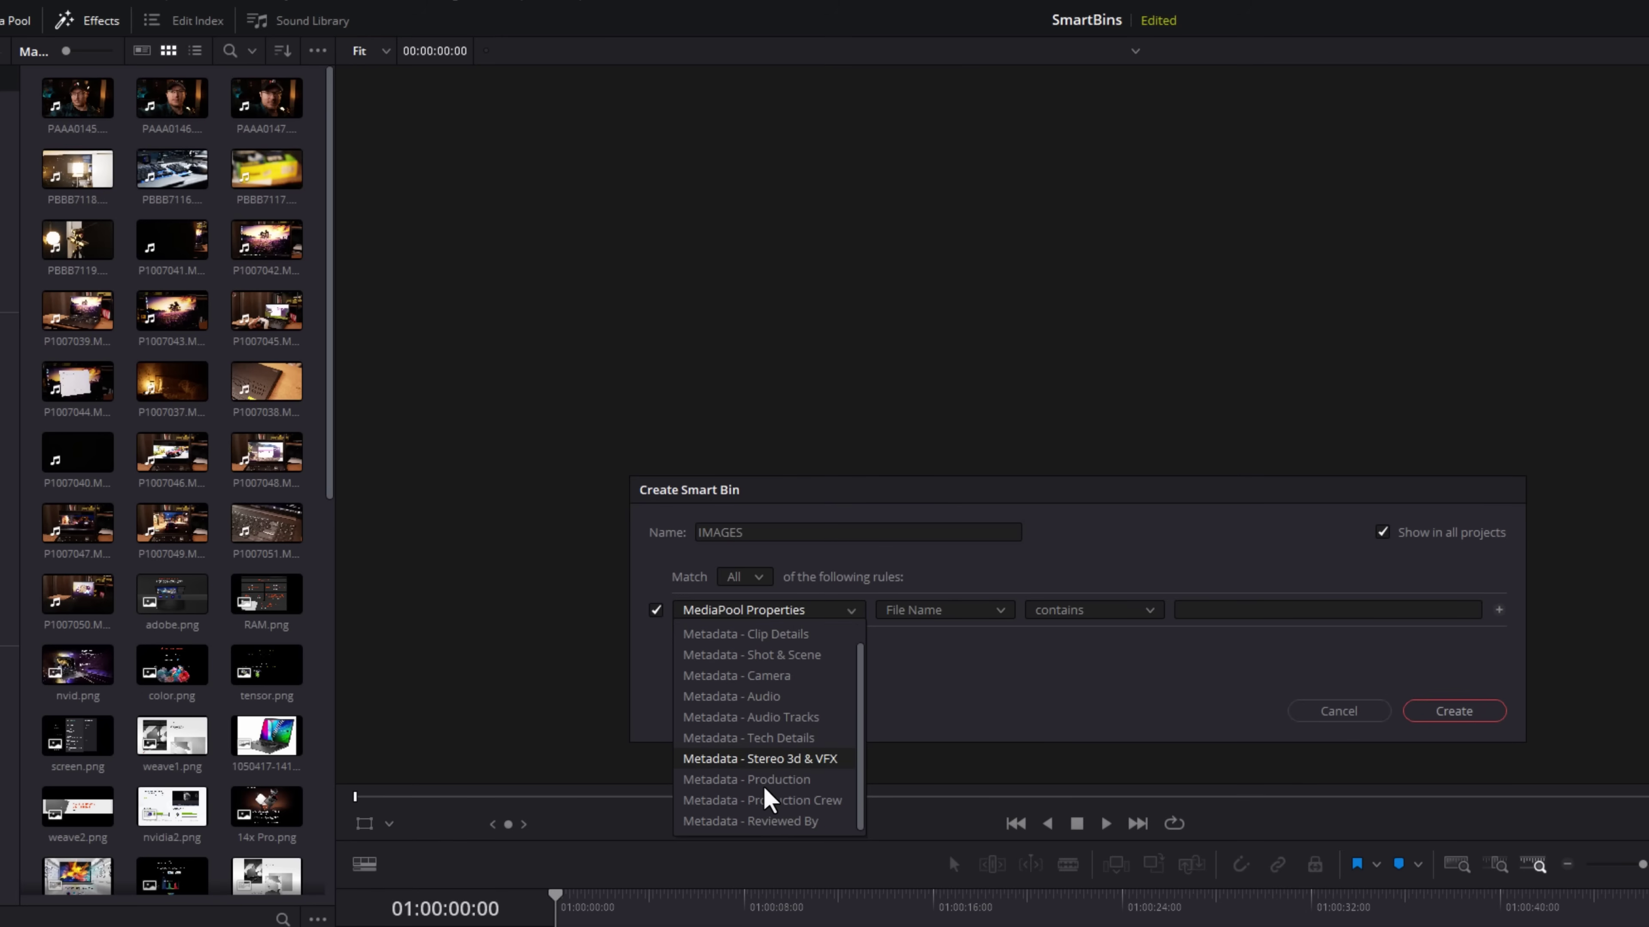
scroll(769, 799, up, 1)
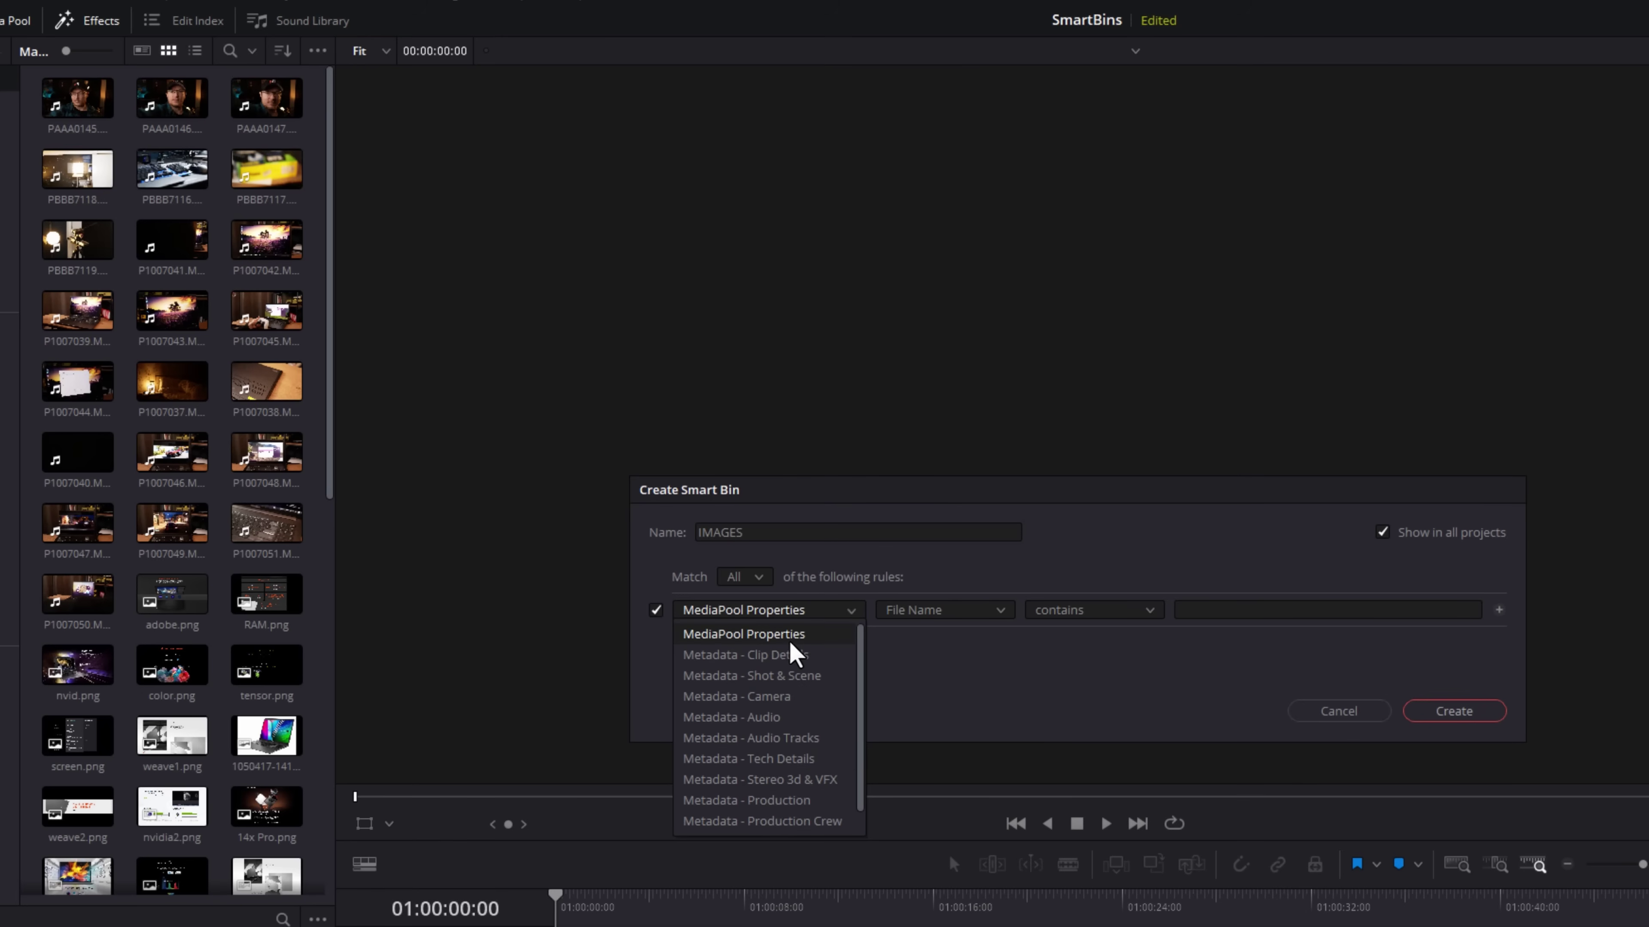
click(808, 638)
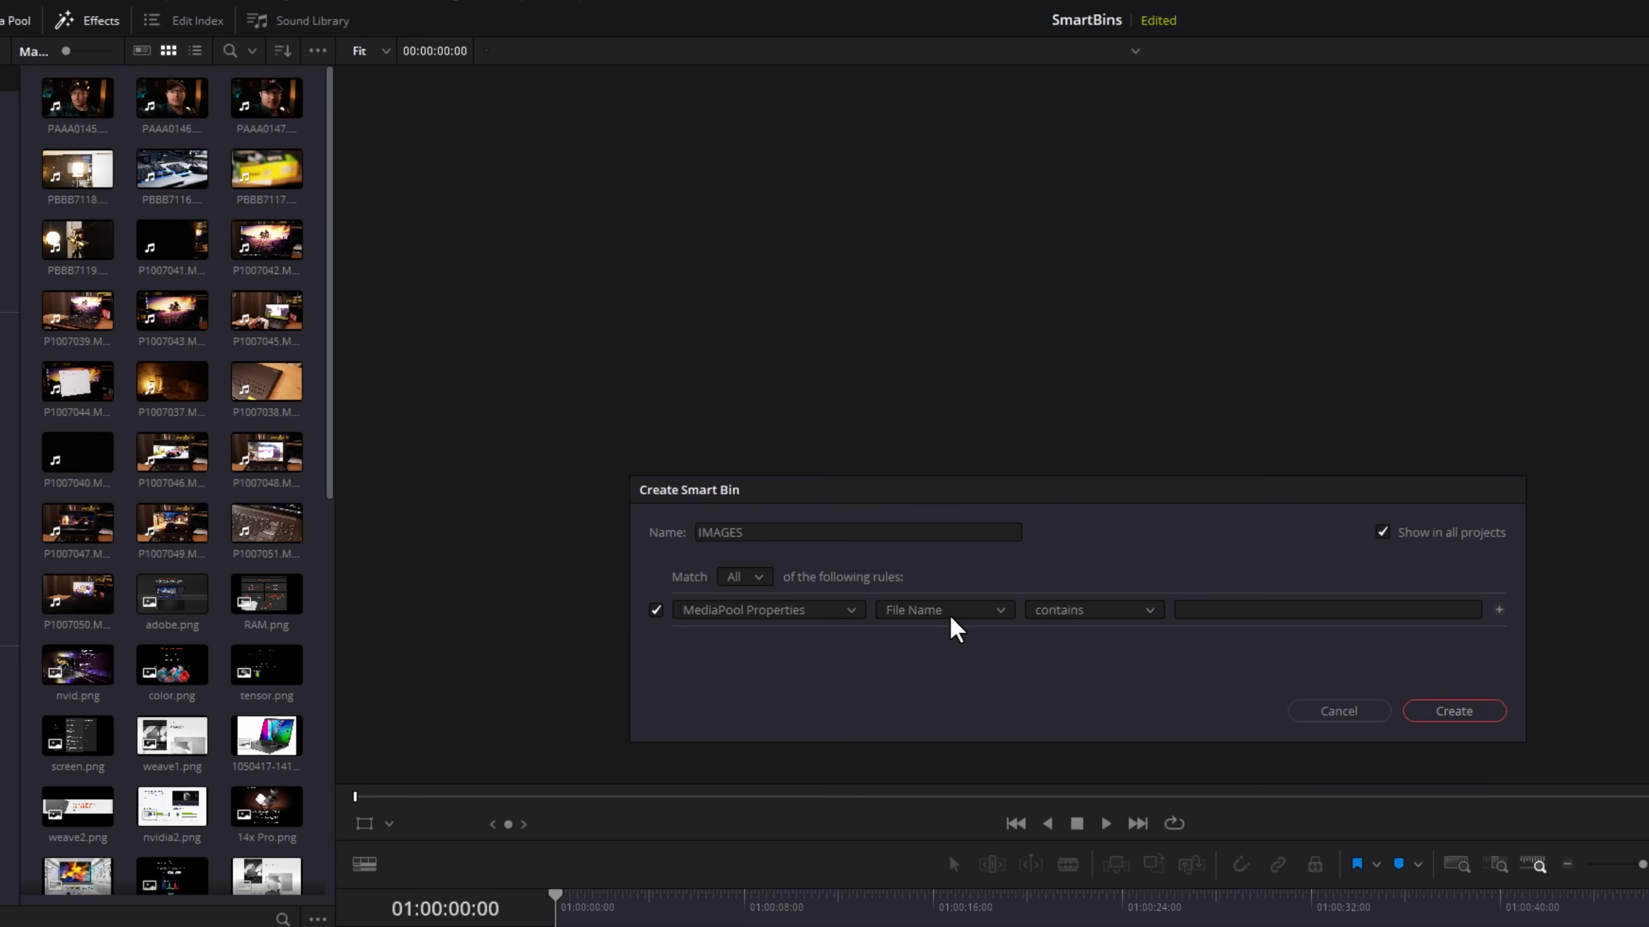
Browse the clip properties the rule can test, switching it from File Name to Format
click(963, 617)
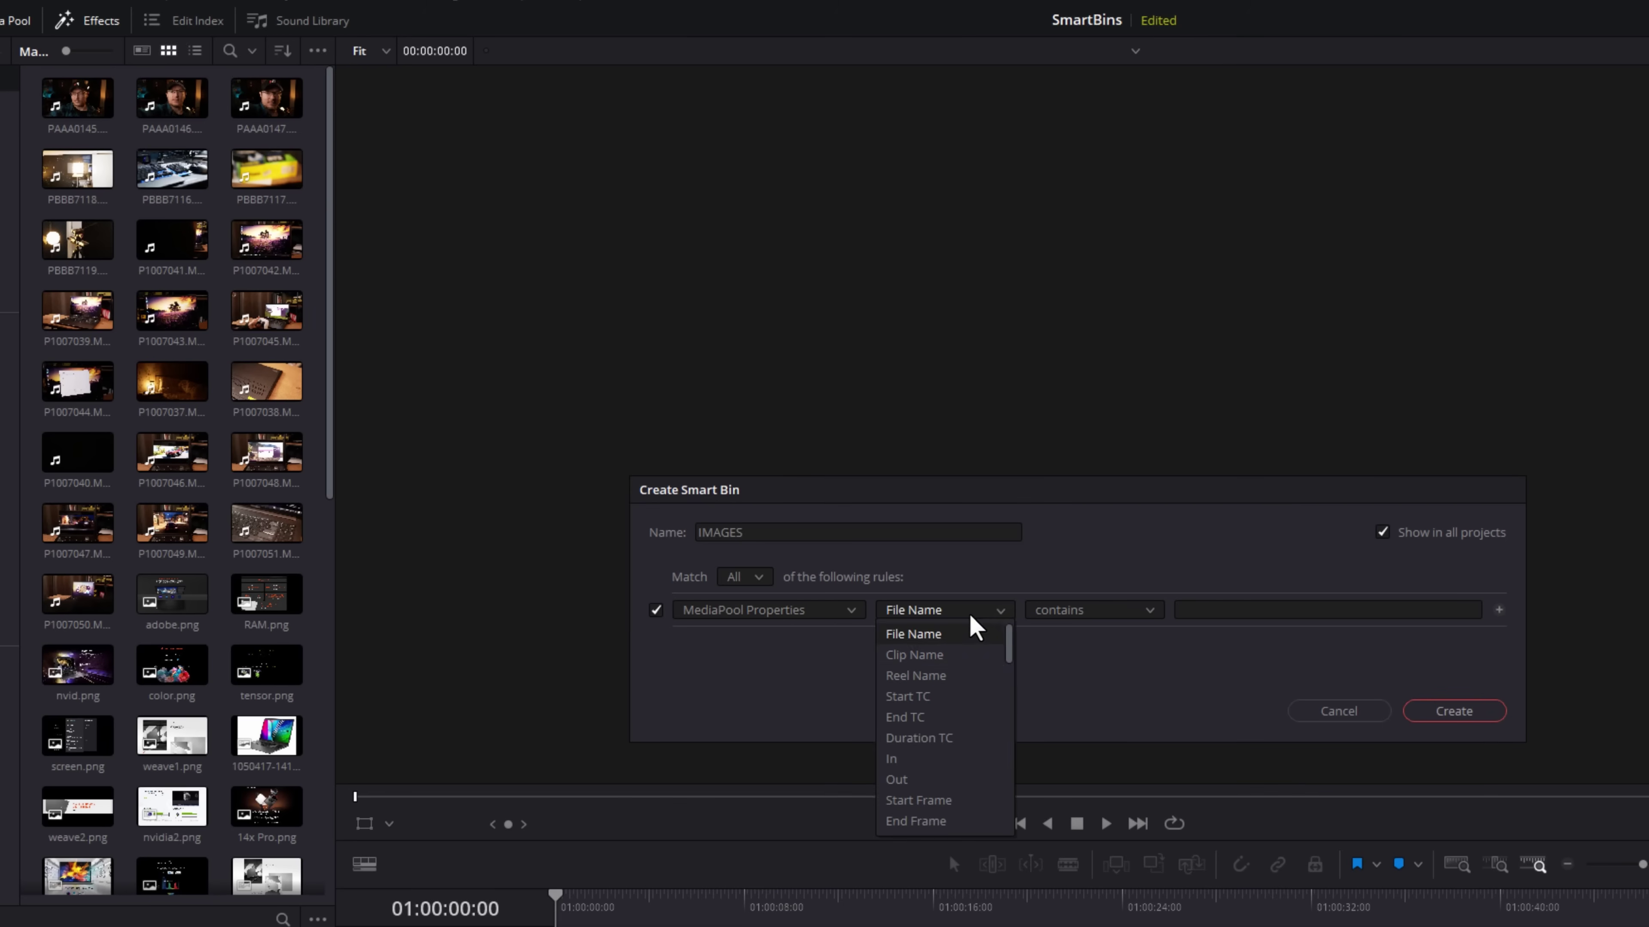
scroll(968, 663, down, 8)
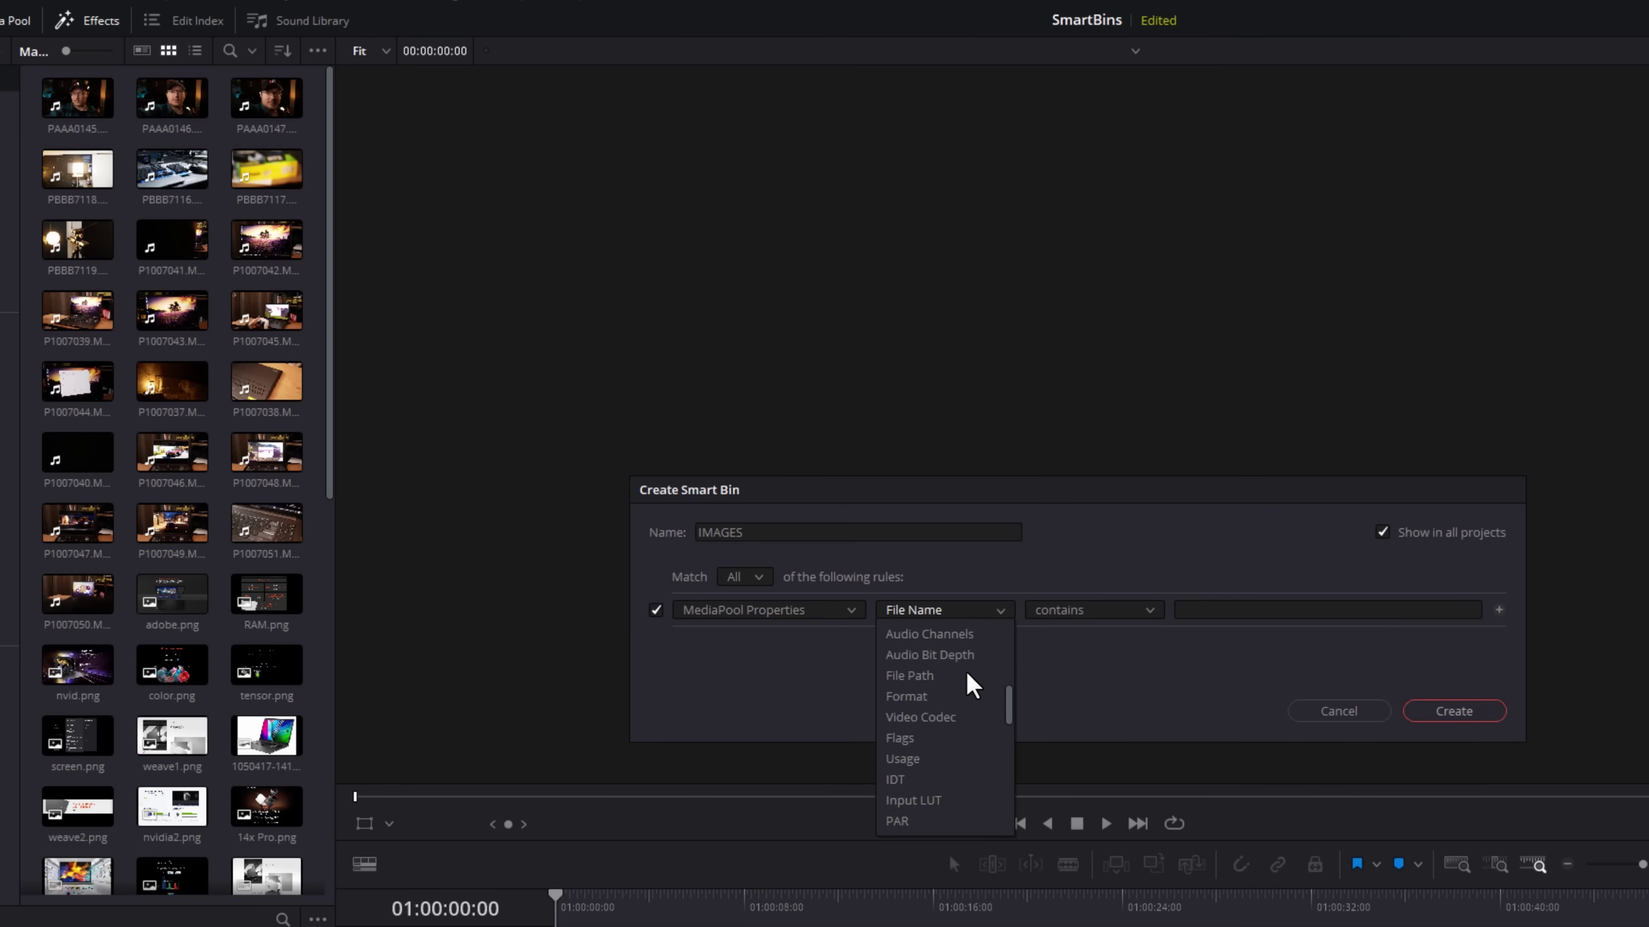
scroll(967, 676, up, 8)
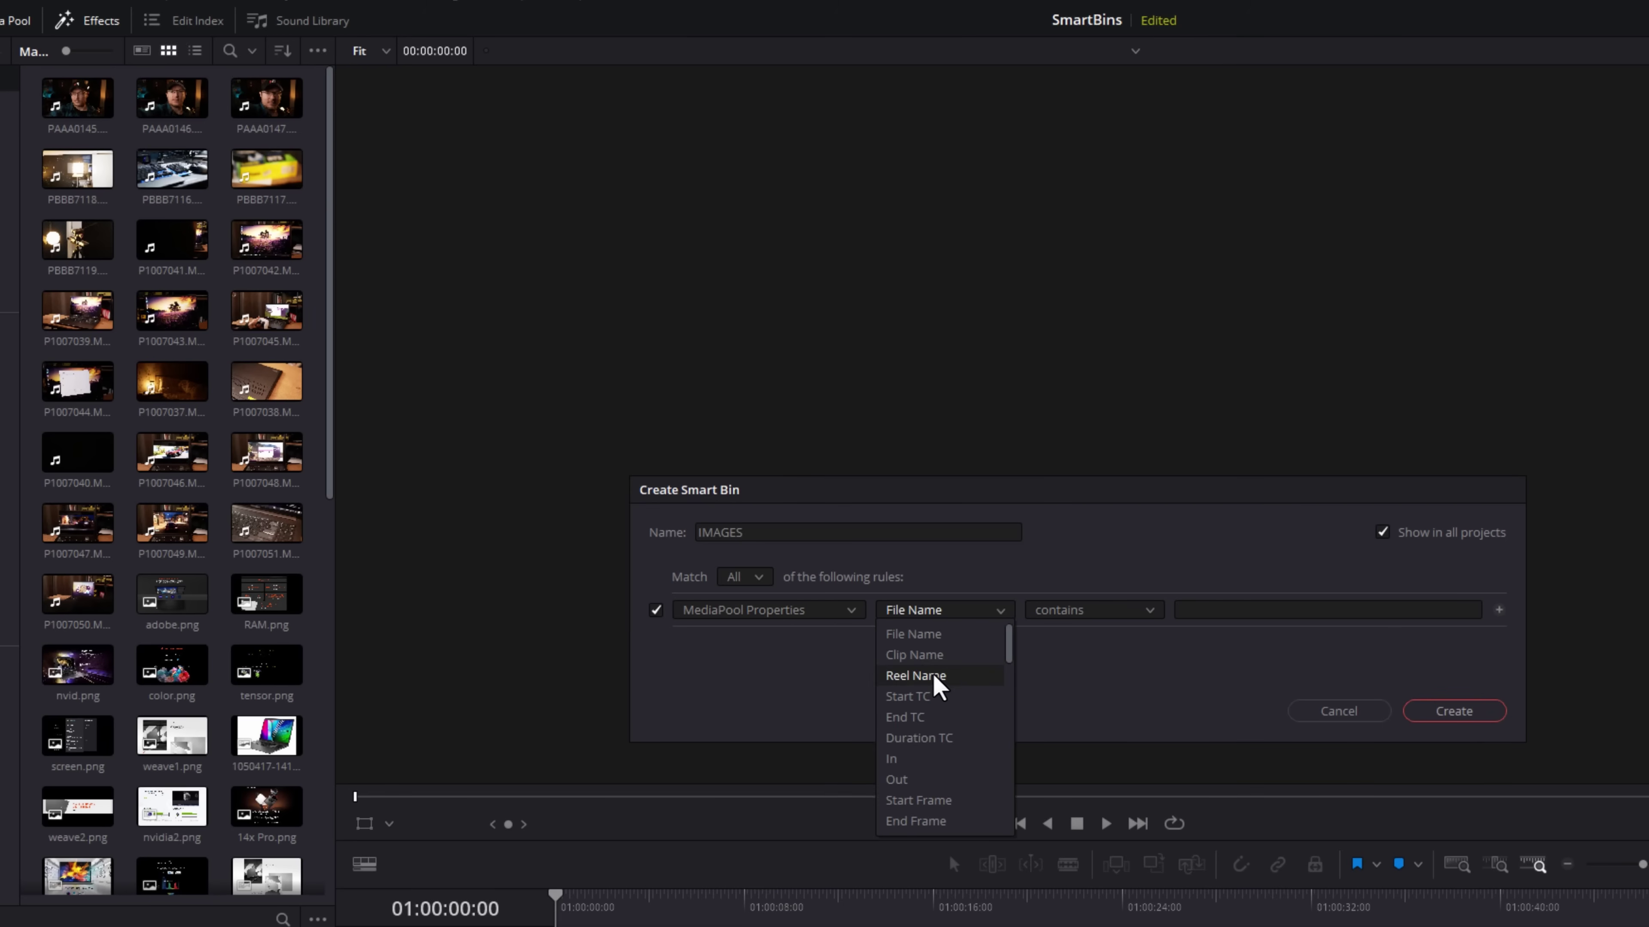
scroll(938, 723, down, 2)
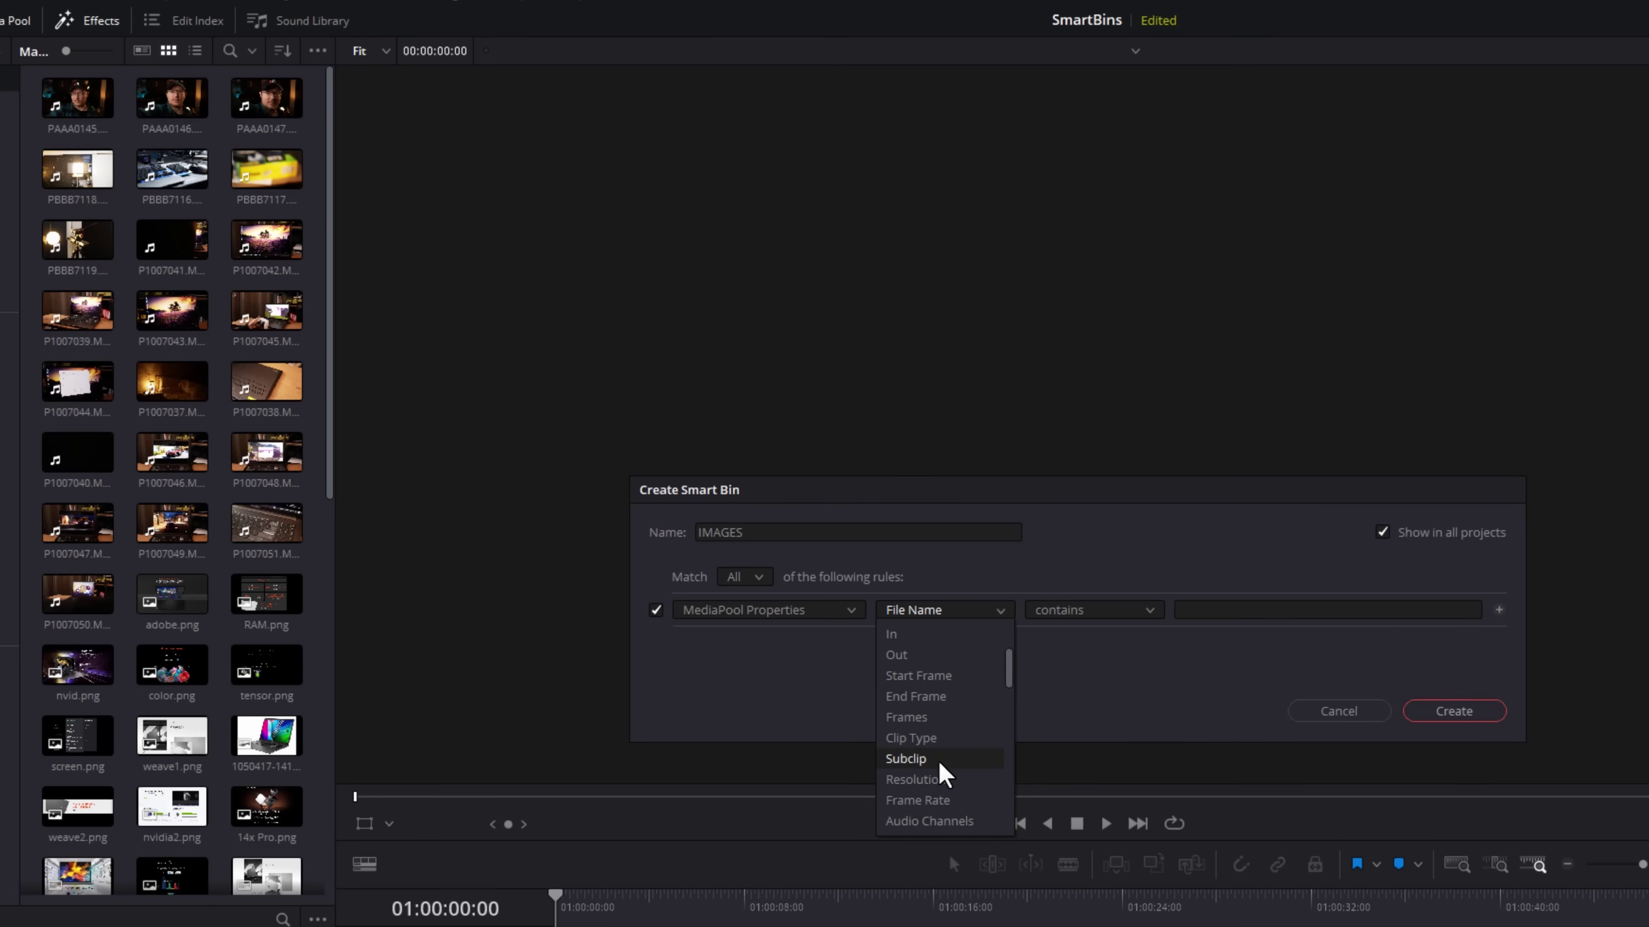
scroll(936, 780, down, 8)
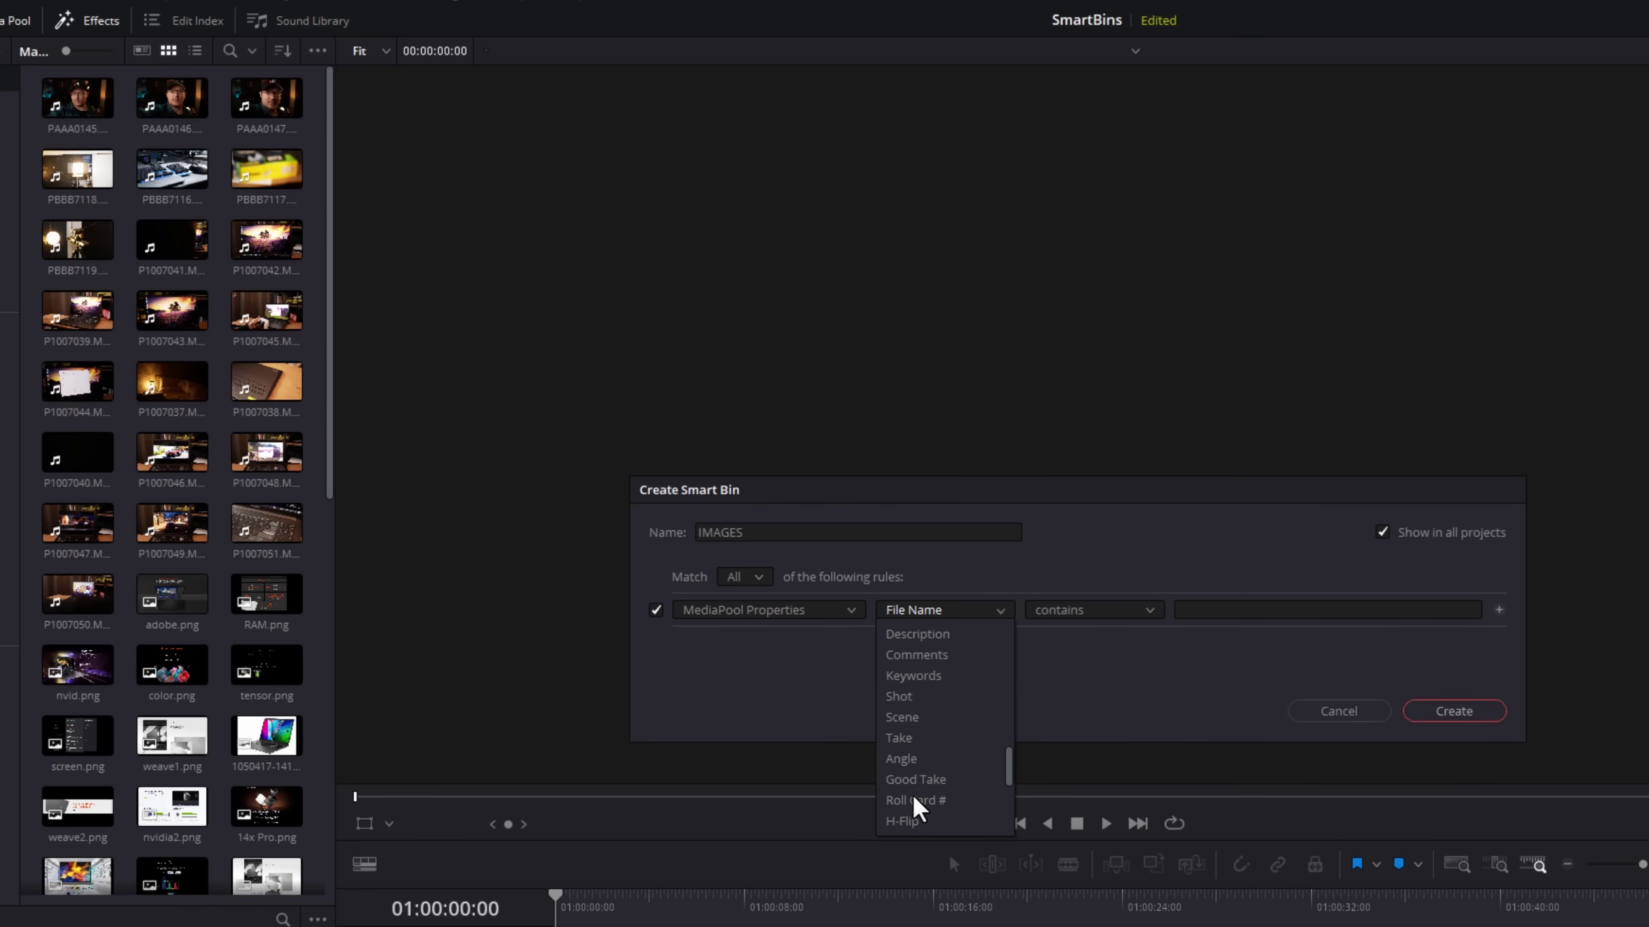
scroll(922, 812, up, 10)
scroll(941, 727, down, 2)
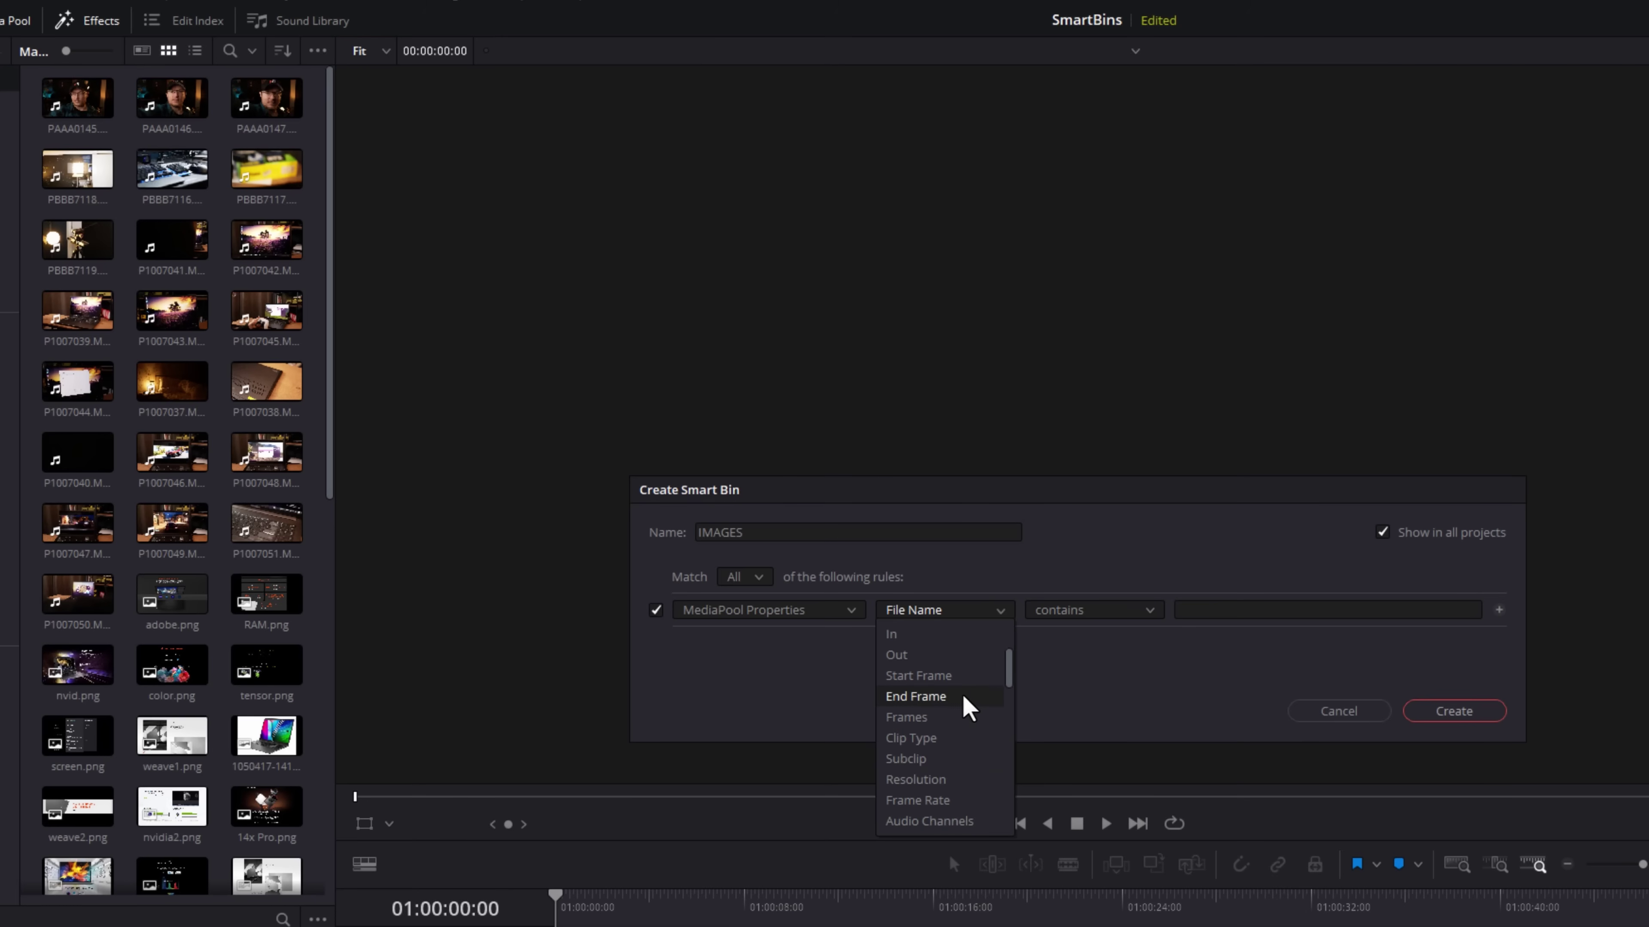
Set the IMAGES rule to Clip Type is Still and create the smart bin
click(941, 742)
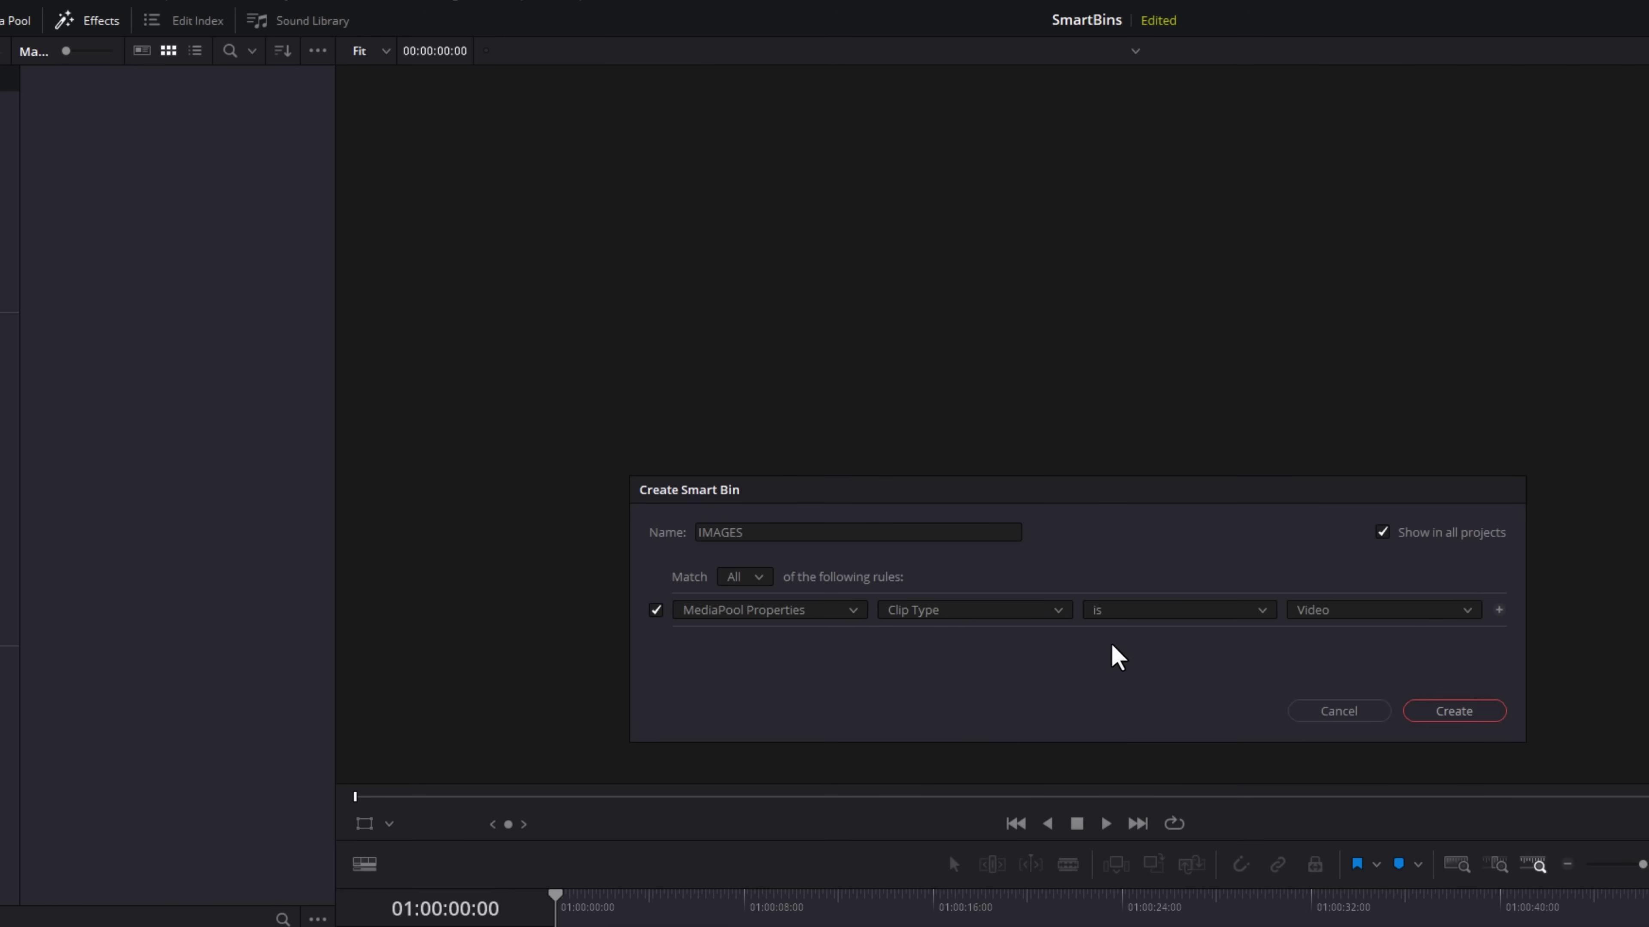
click(1168, 614)
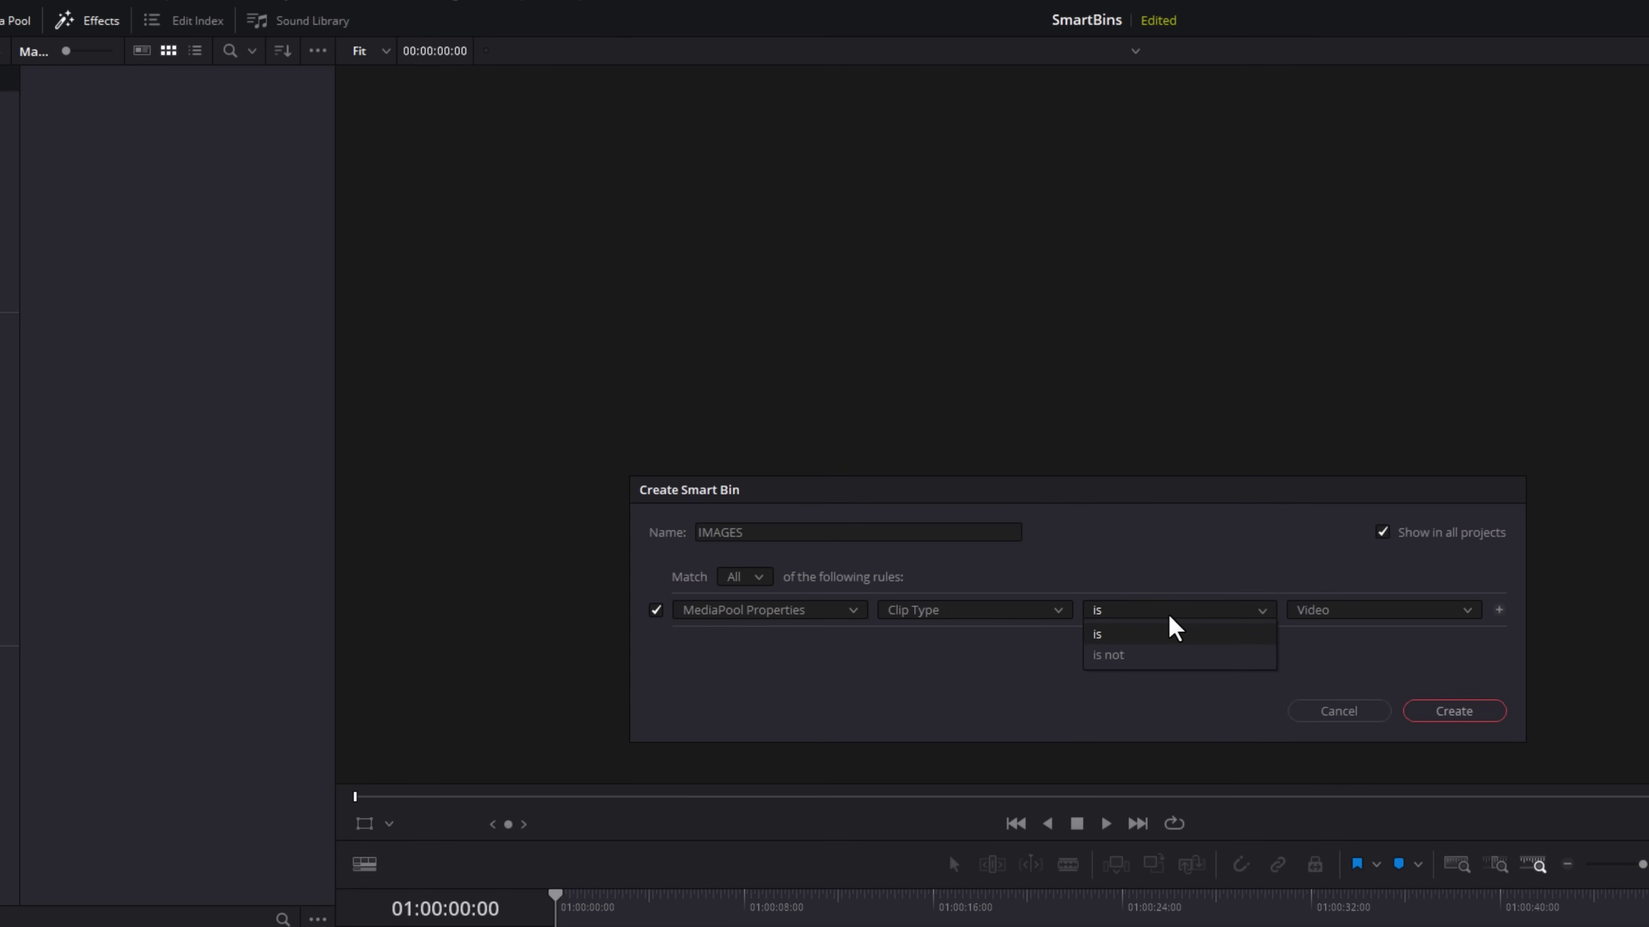
click(1254, 635)
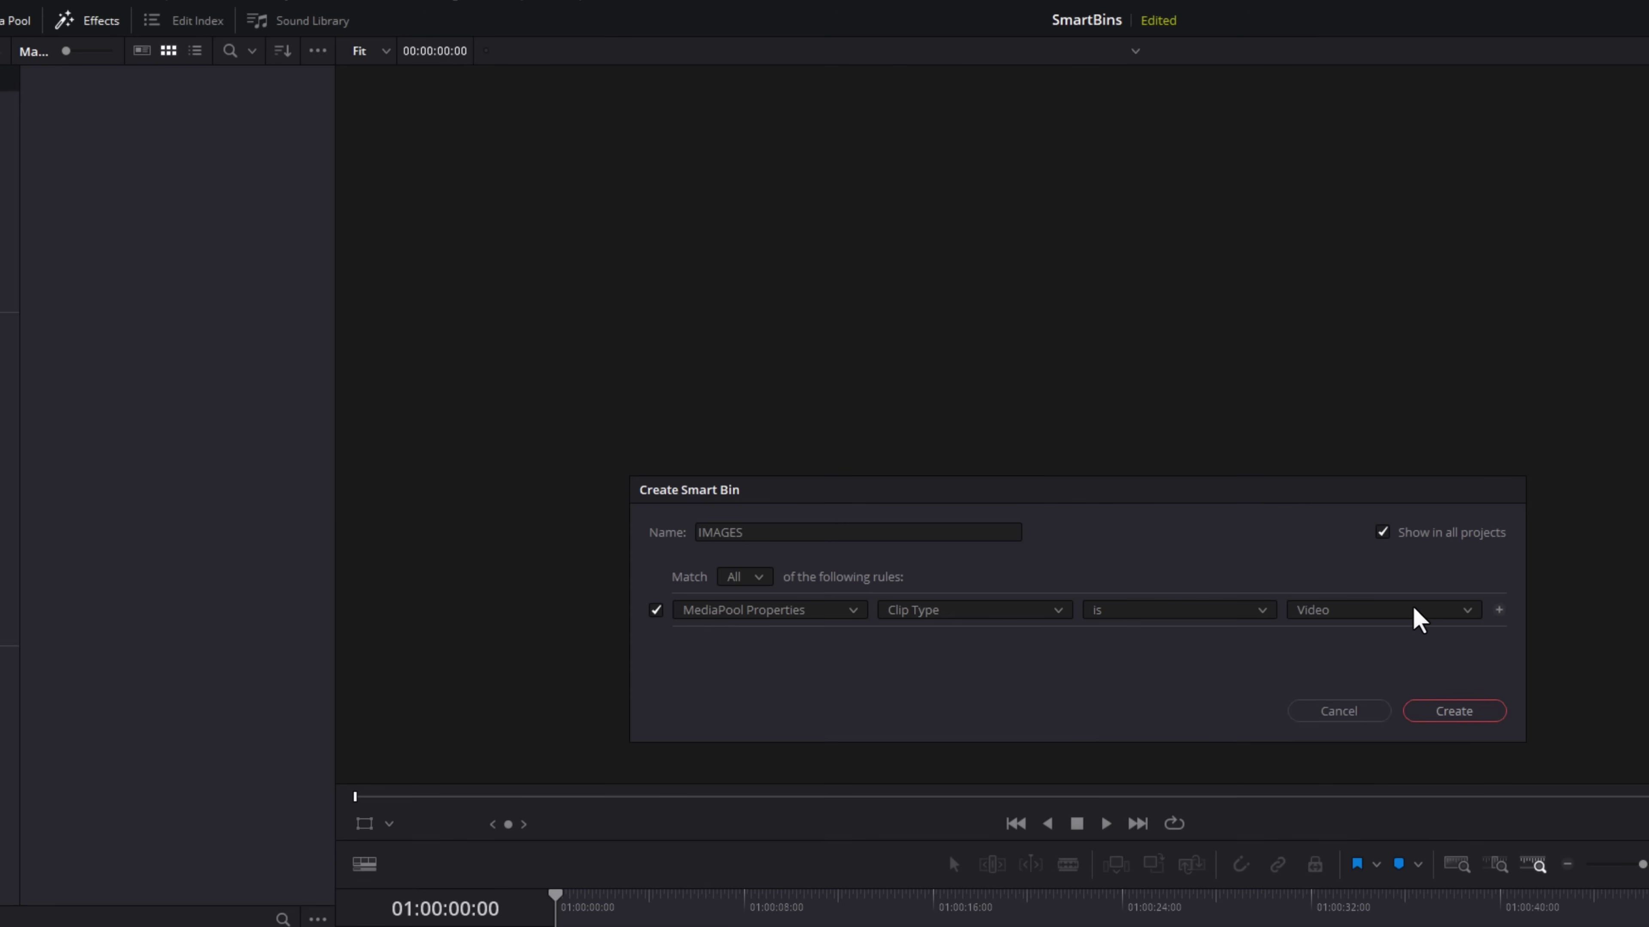
click(1421, 613)
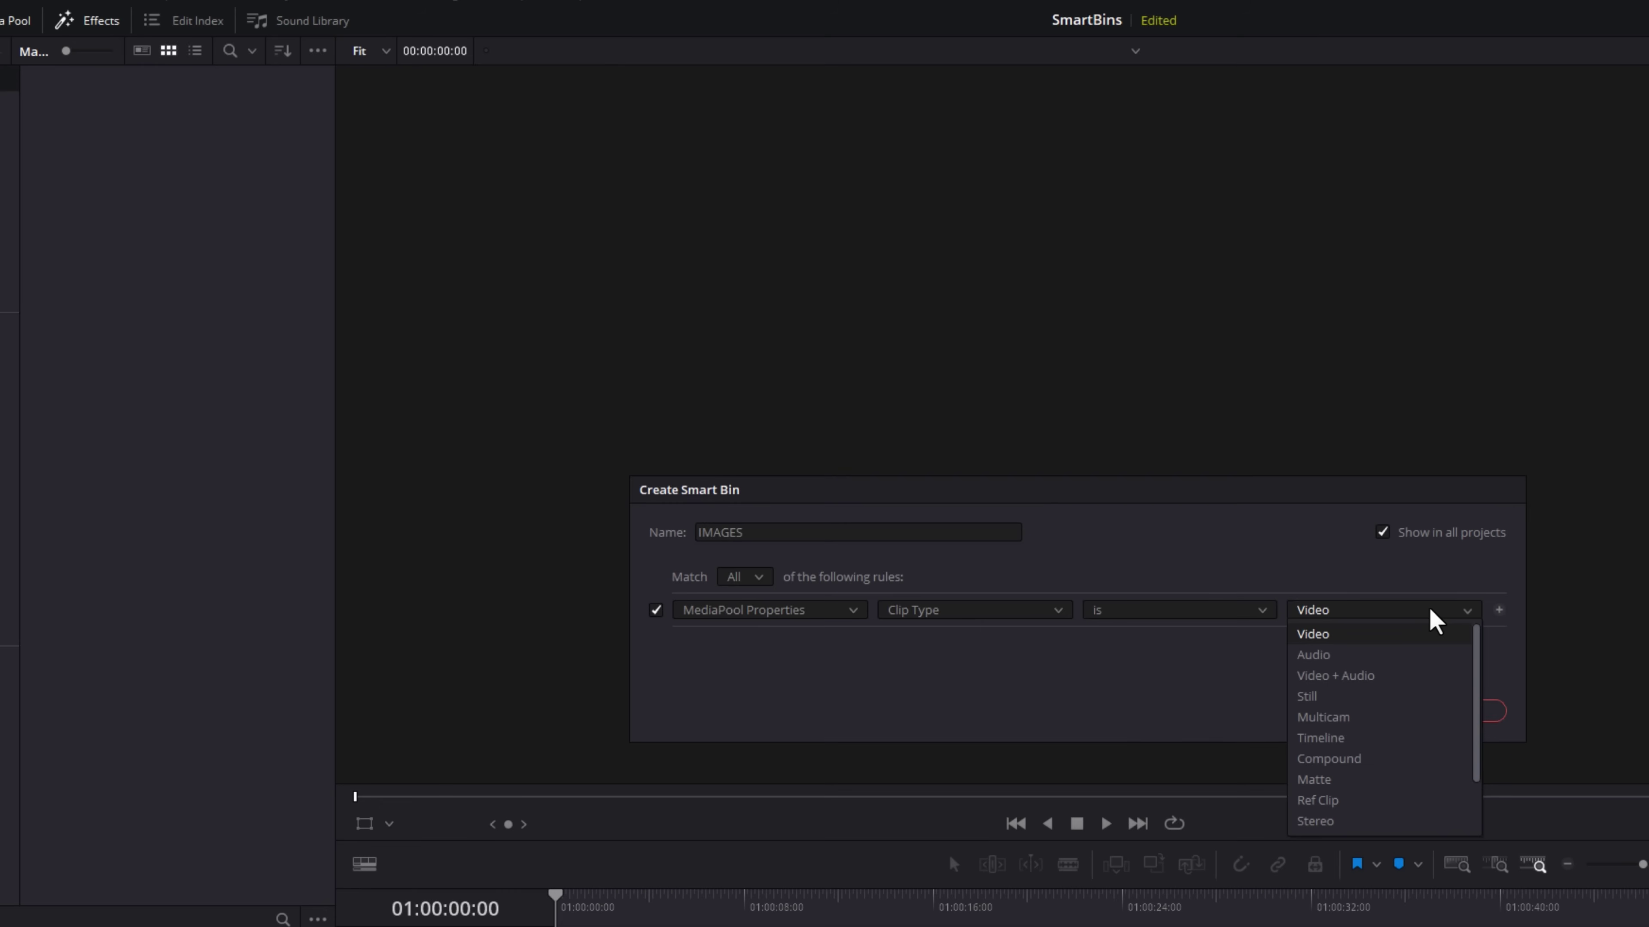
click(1339, 636)
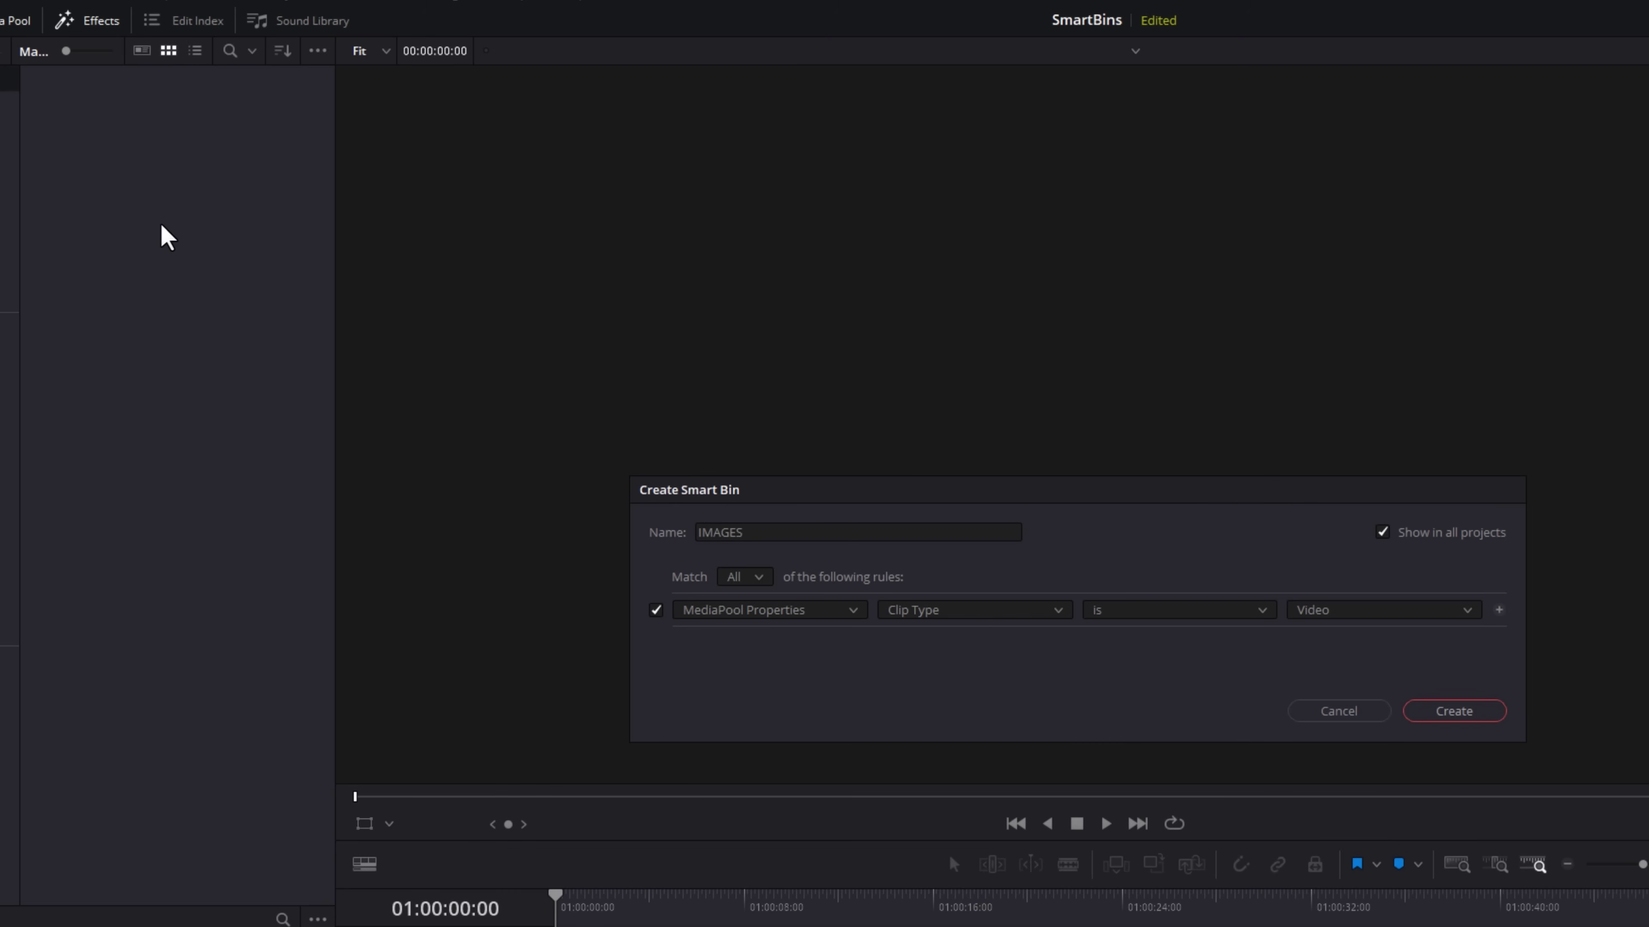
click(1328, 618)
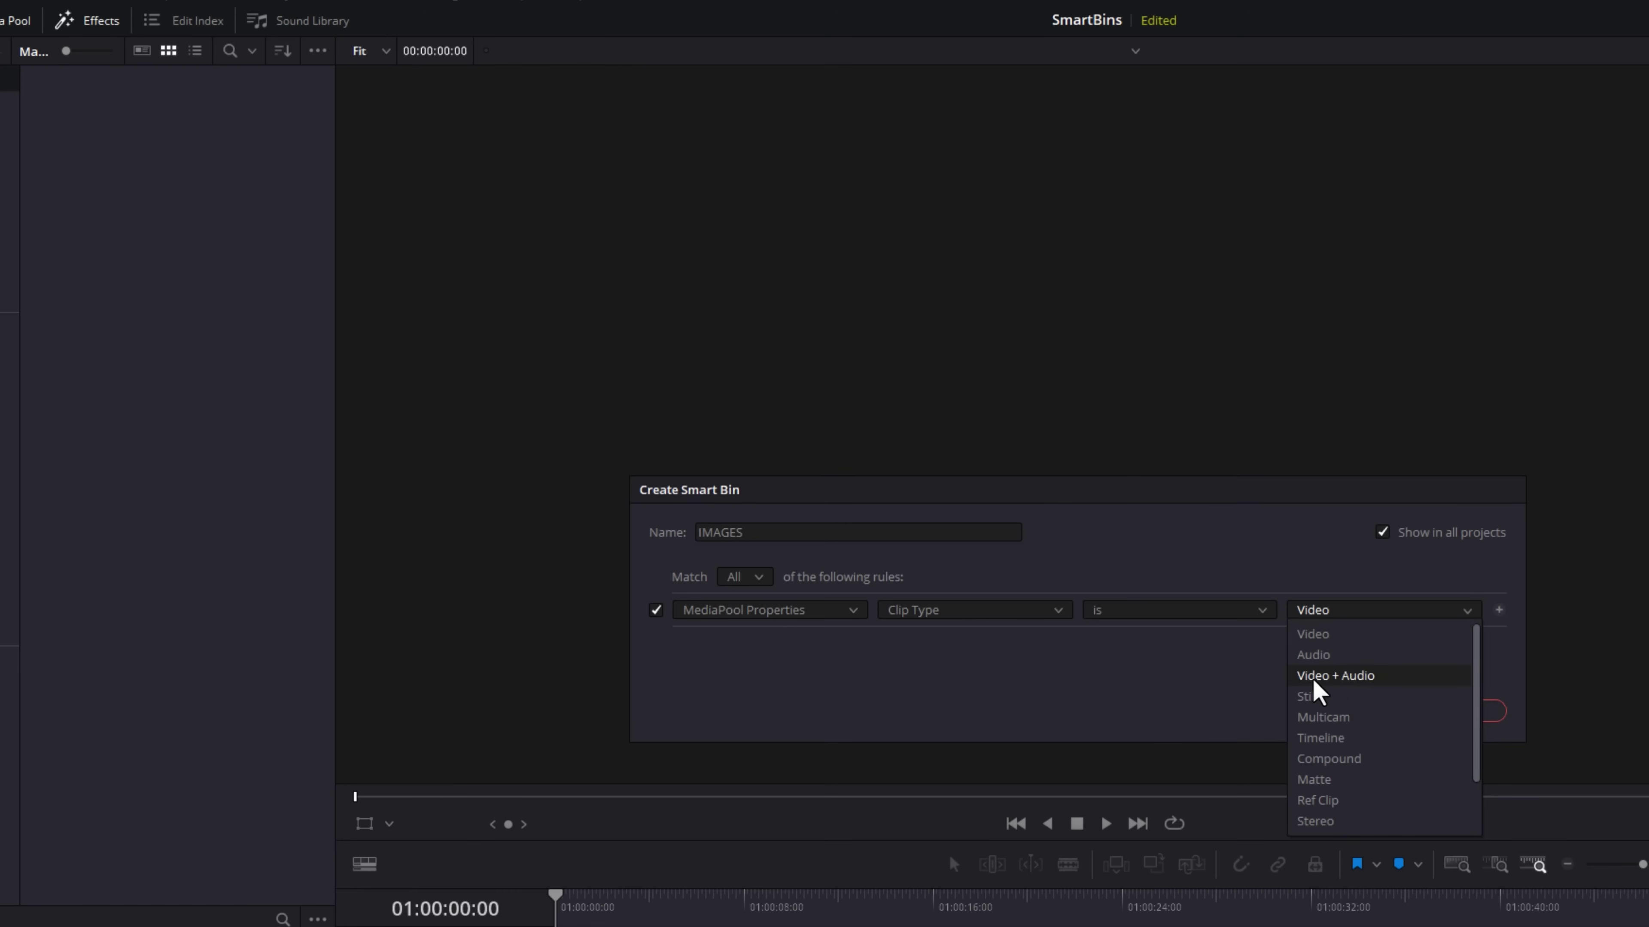
click(1337, 676)
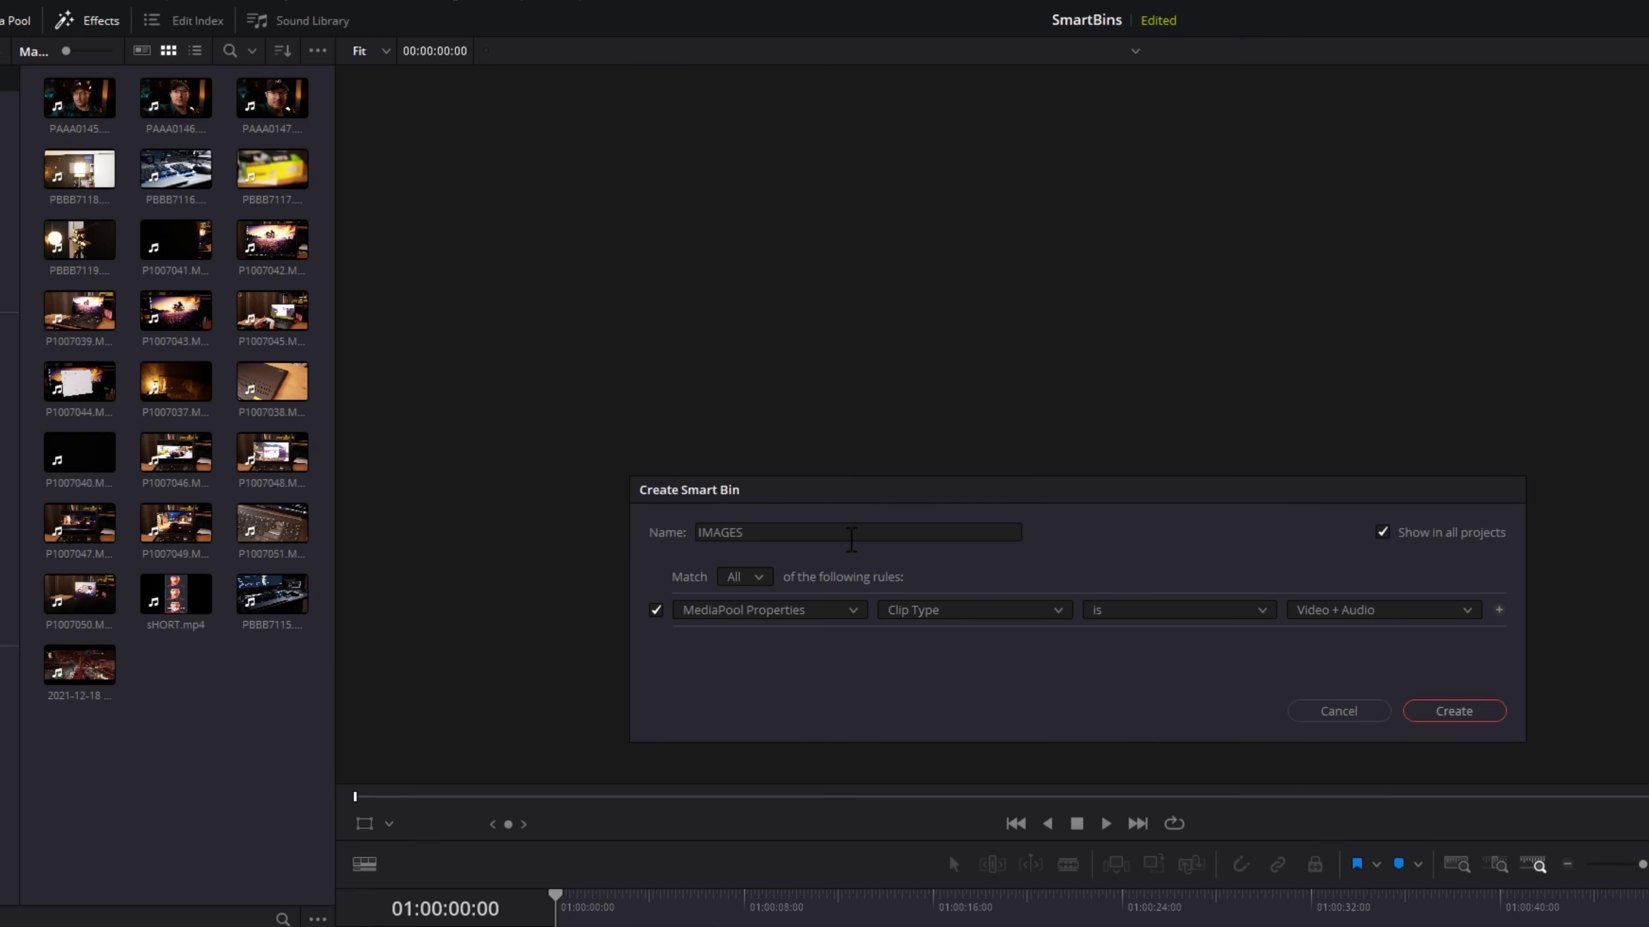
click(1343, 612)
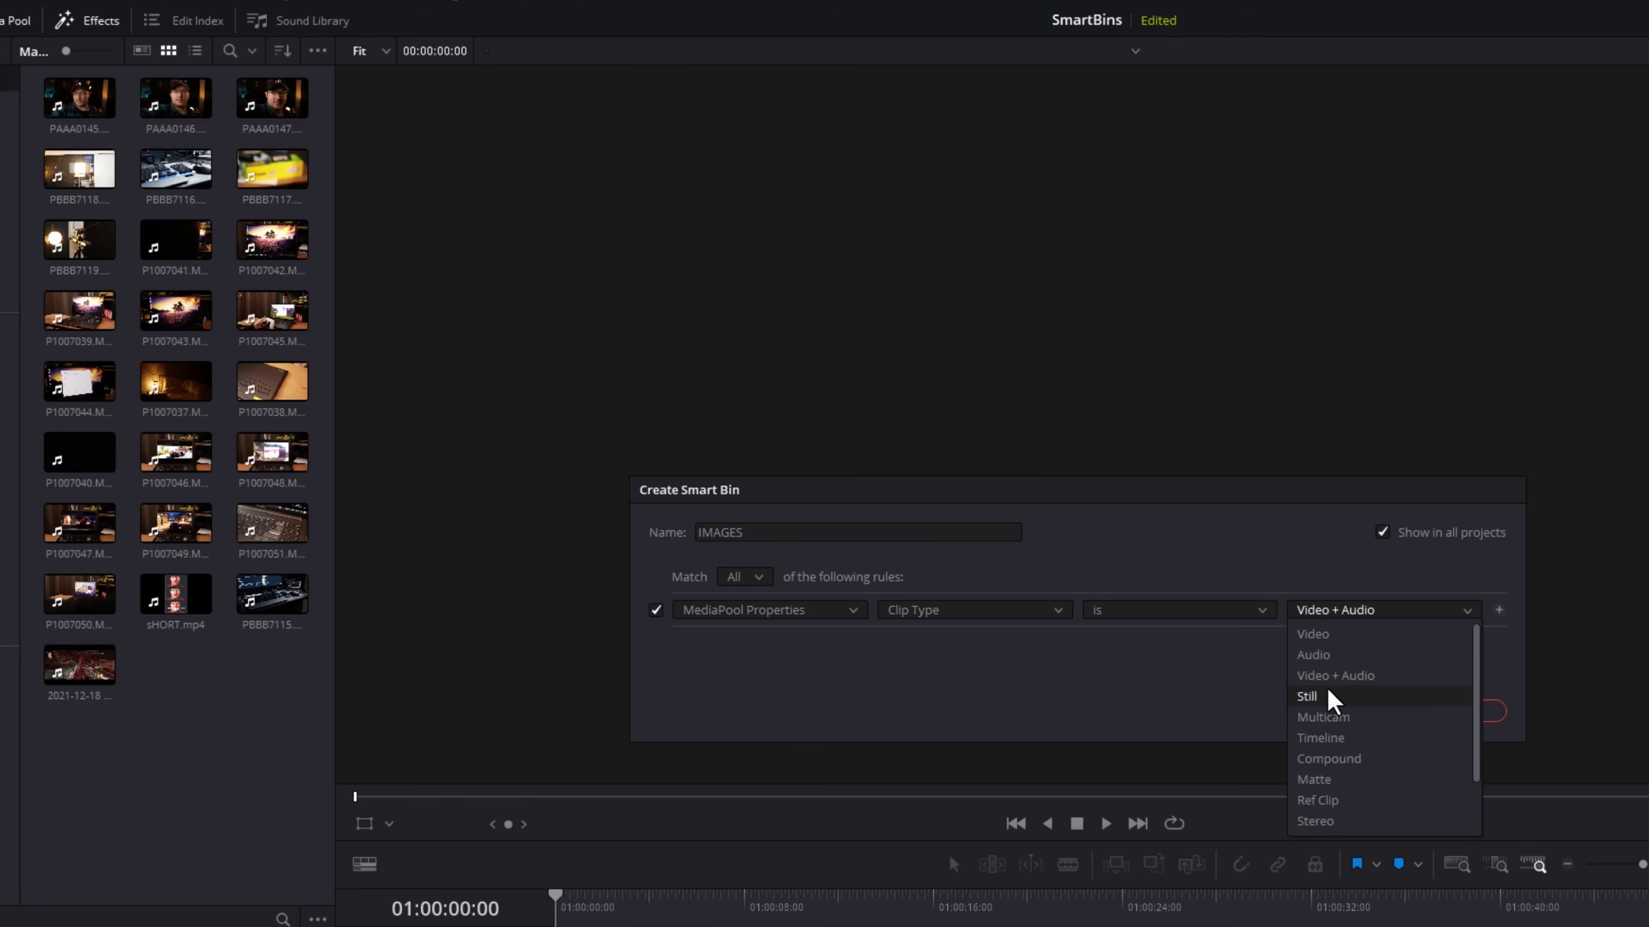
click(1321, 699)
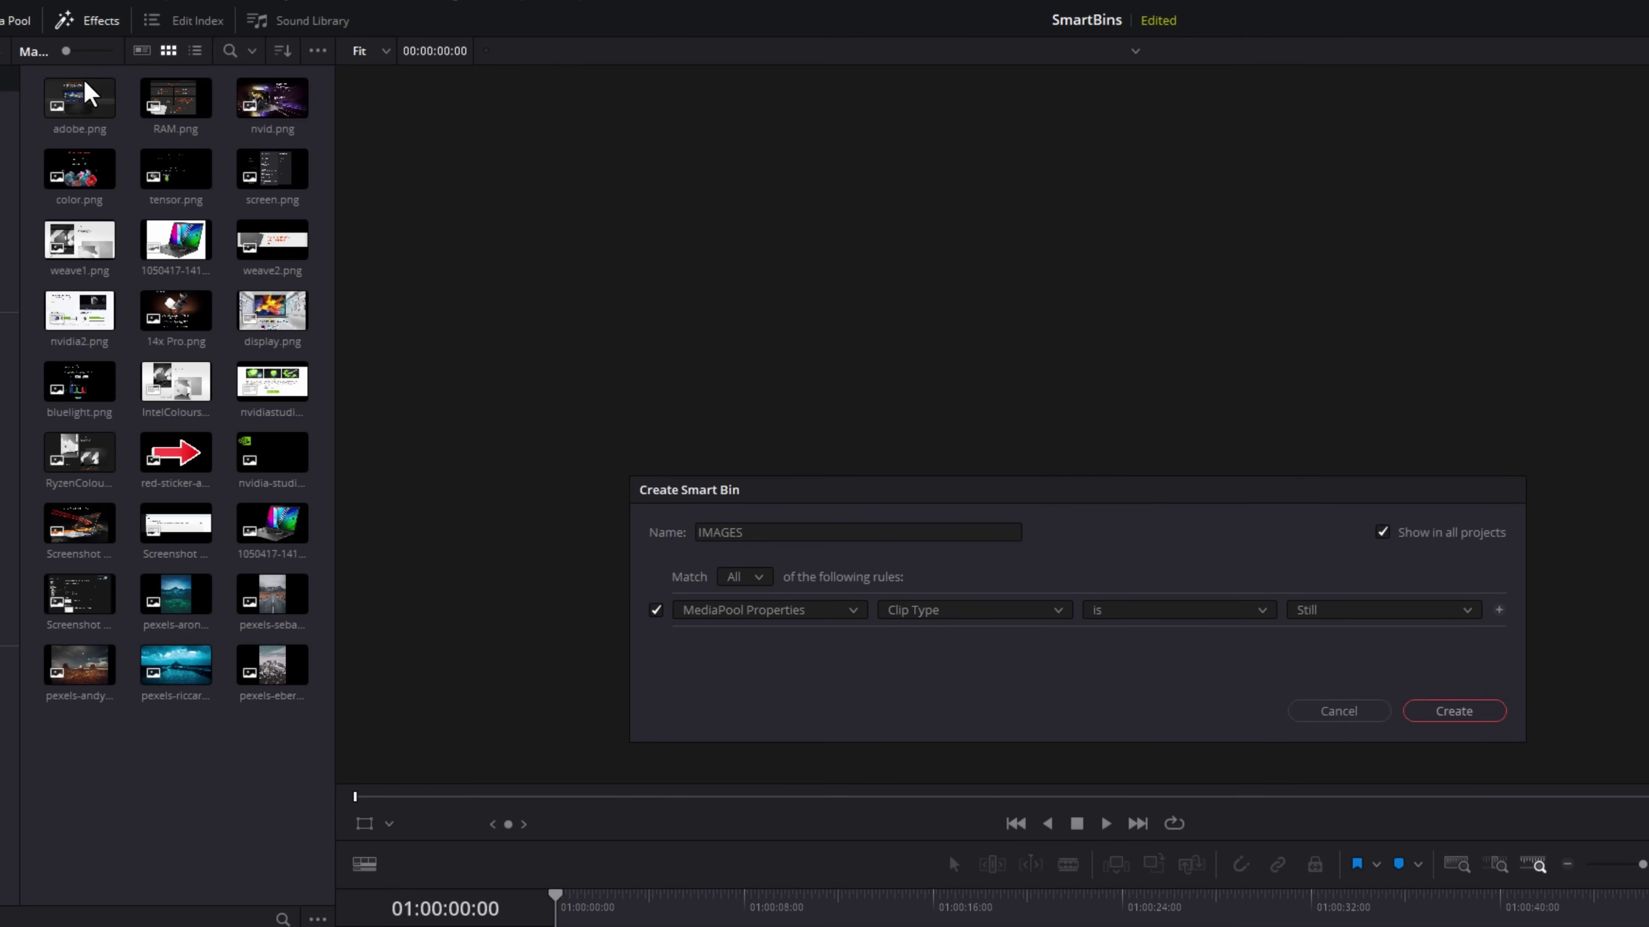
click(1454, 710)
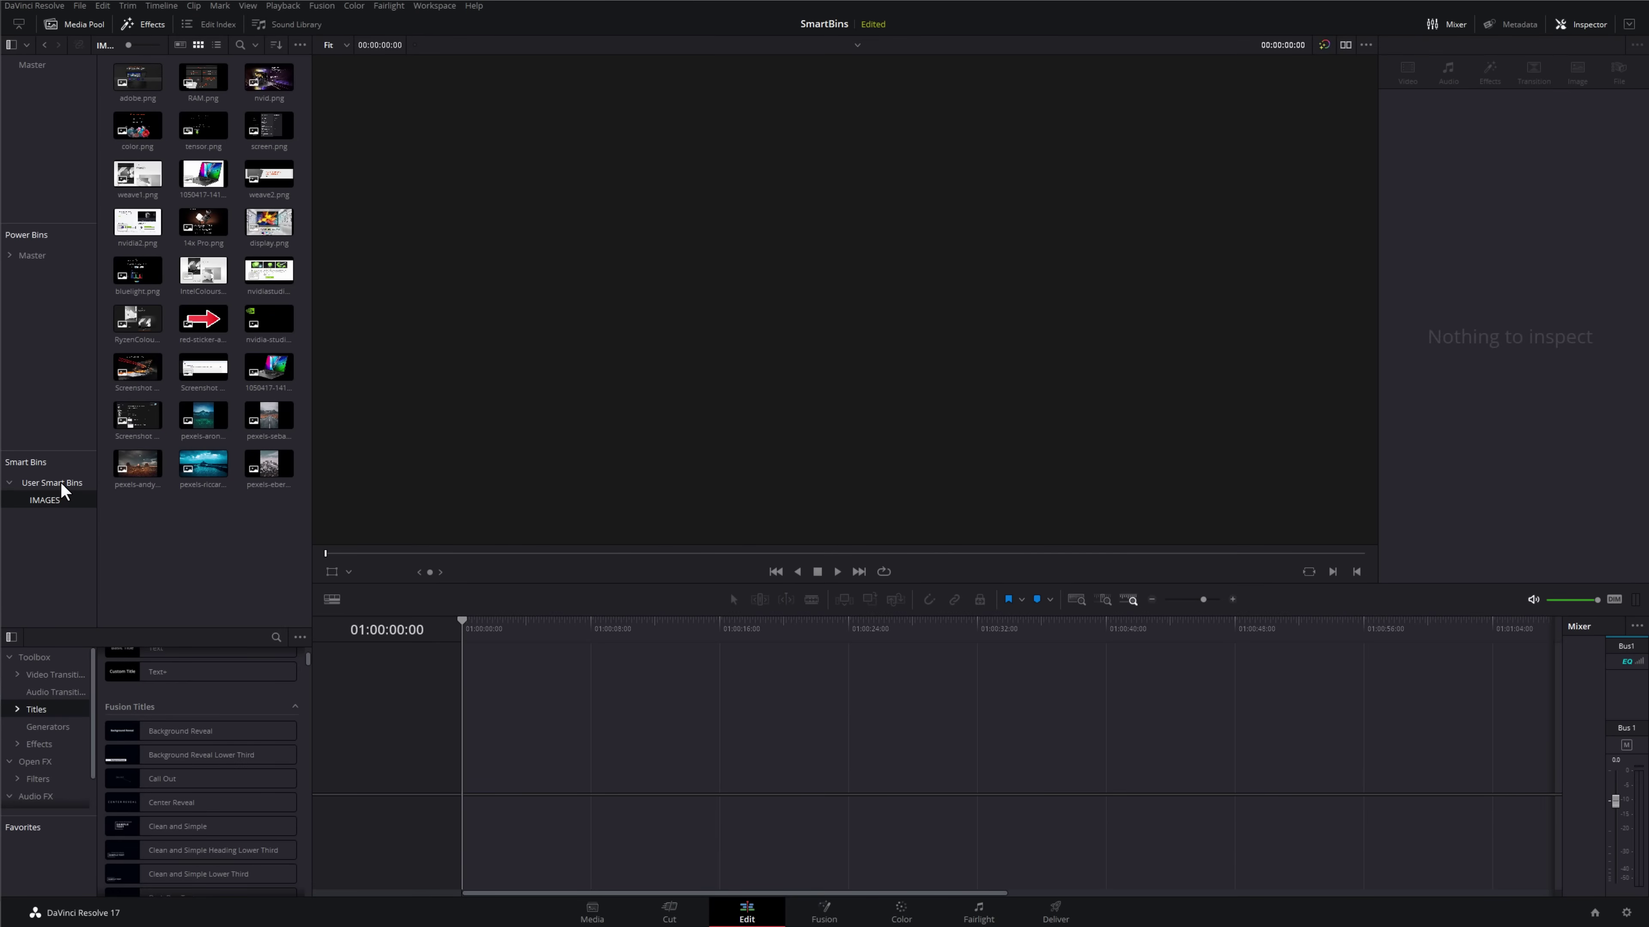
click(34, 94)
scroll(220, 332, down, 5)
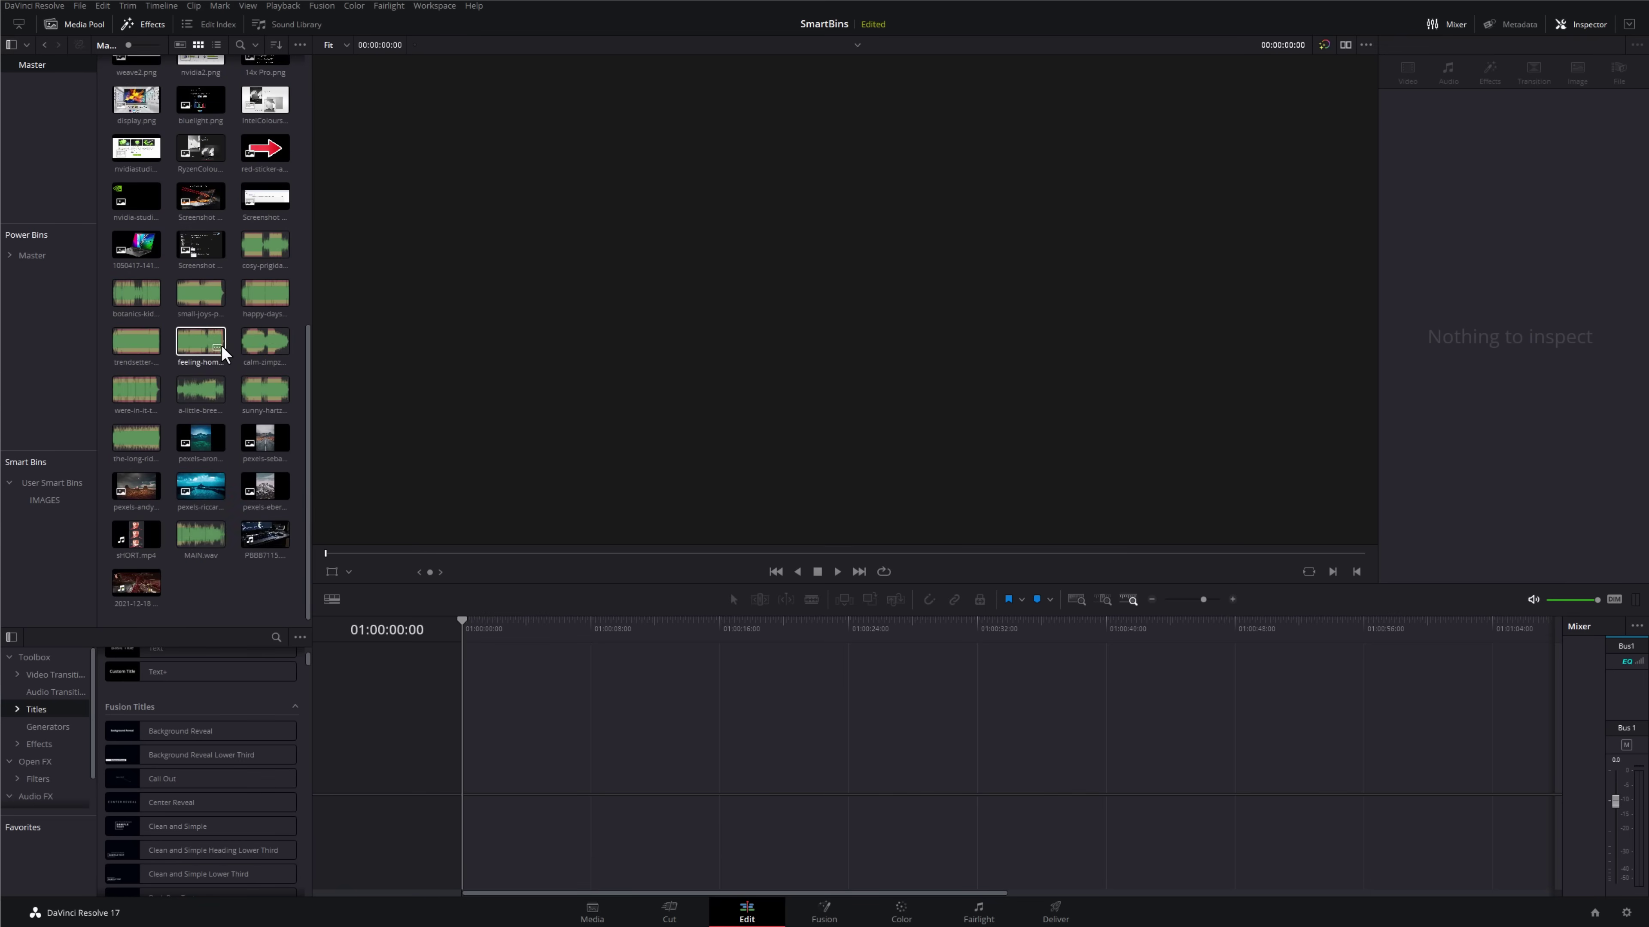
scroll(221, 341, up, 5)
click(56, 502)
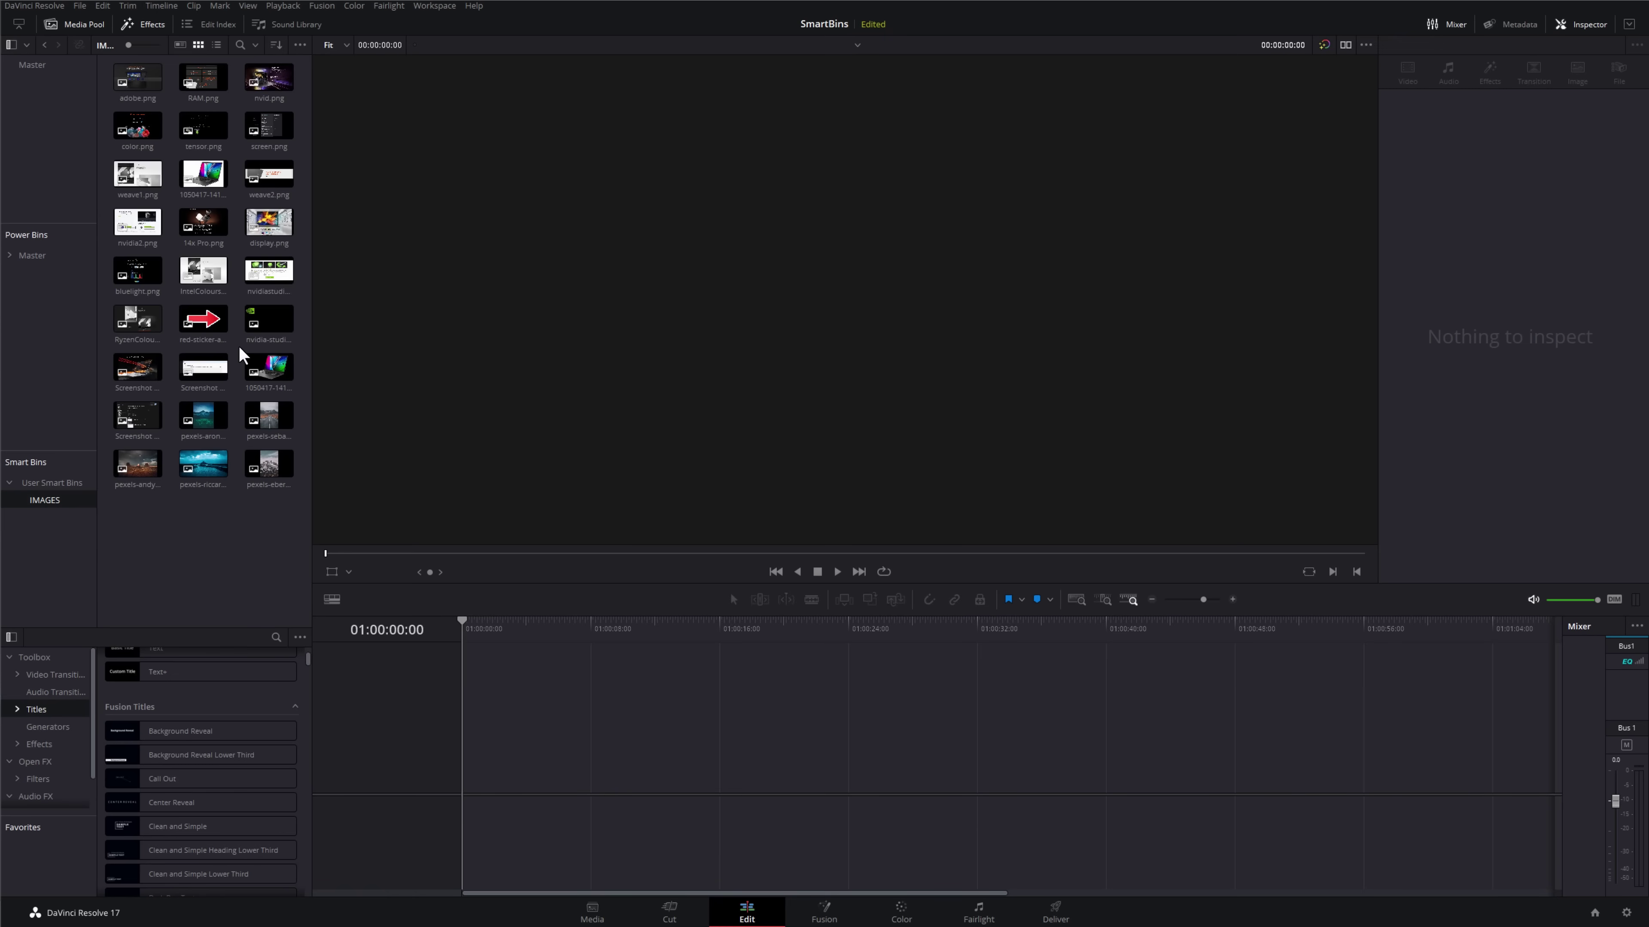
Create an AUDIO smart bin, shown in all projects, with the rule Clip Type is Audio
right_click(47, 544)
click(84, 558)
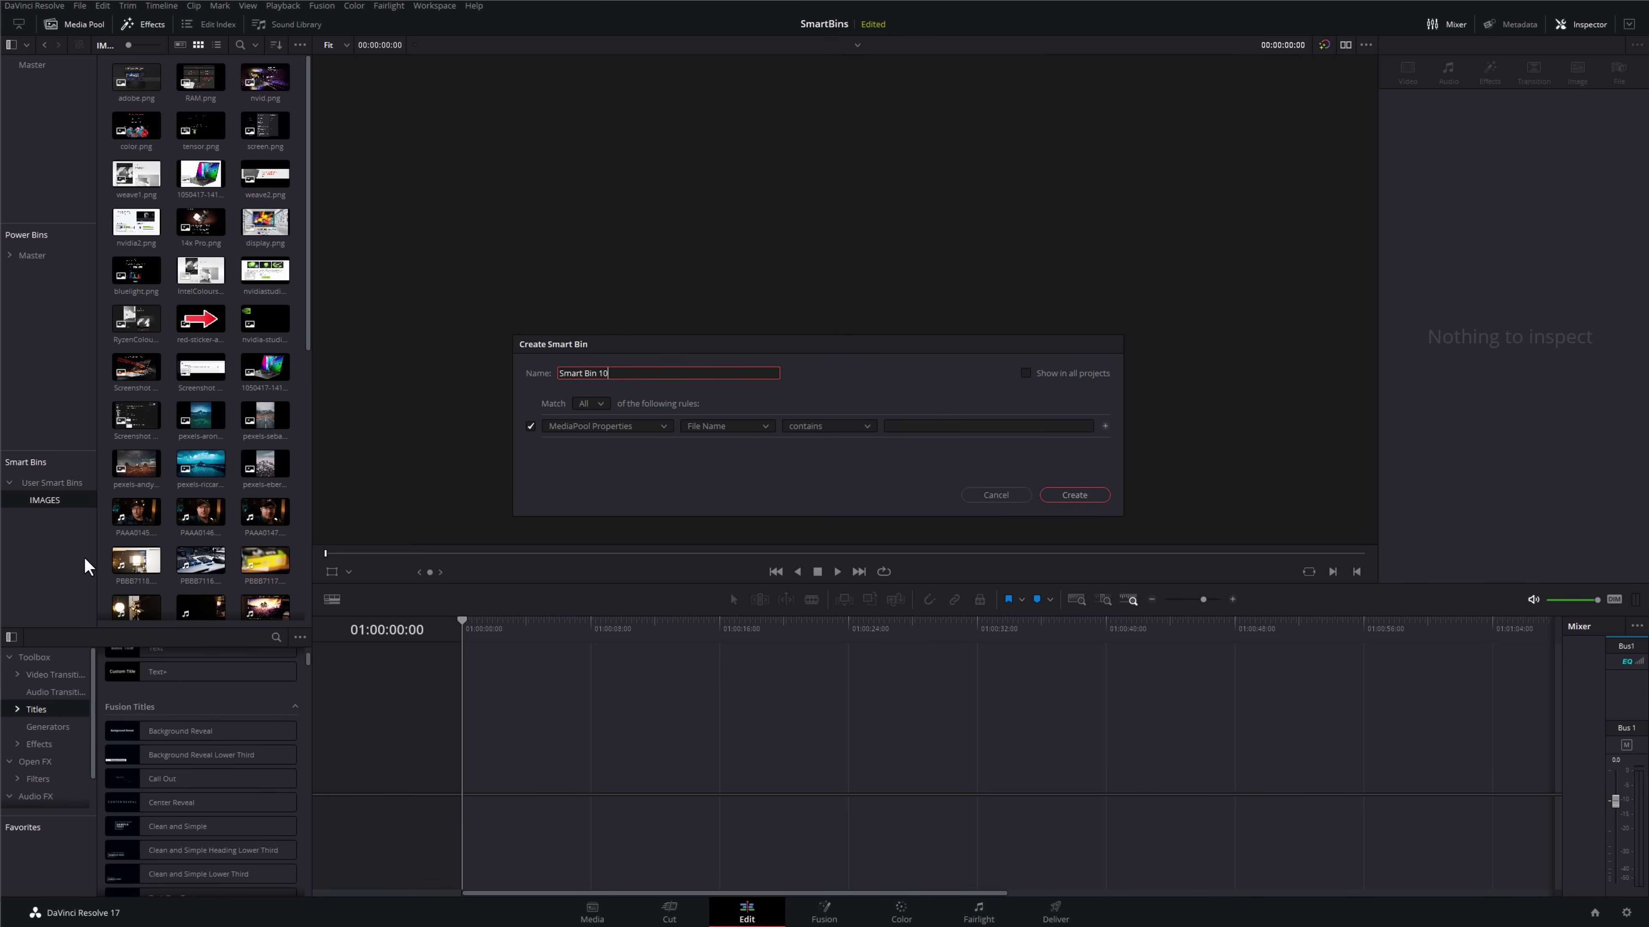
drag(614, 375, 445, 355)
text(AUDIO)
click(1026, 373)
click(726, 427)
scroll(747, 500, down, 3)
click(719, 513)
click(1021, 426)
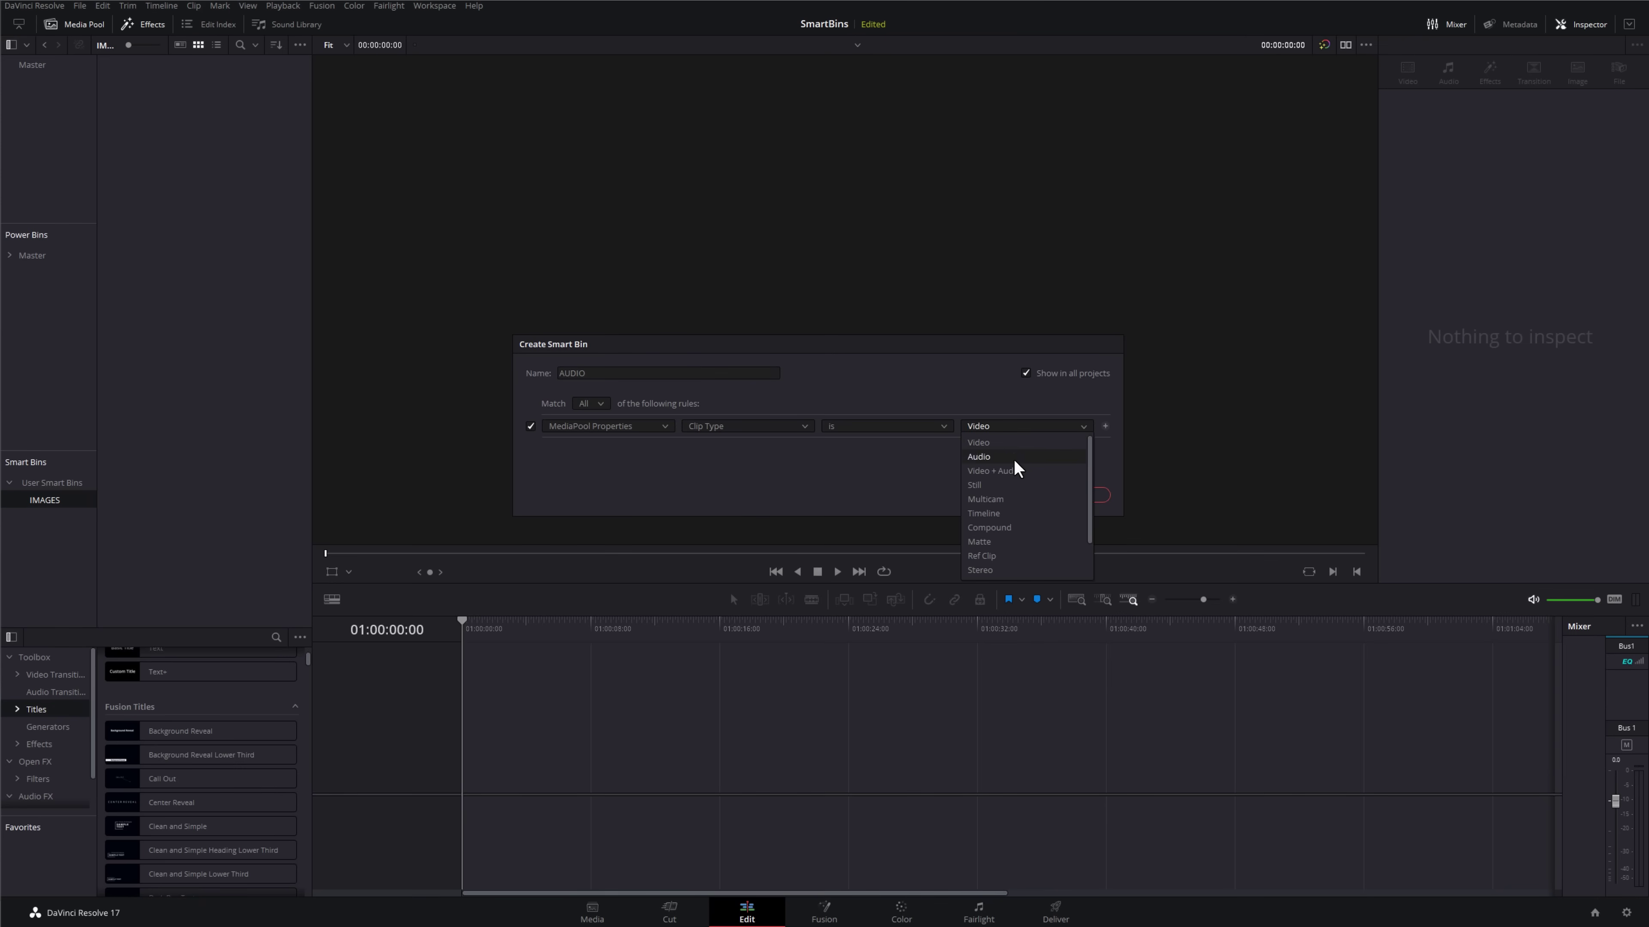
click(983, 457)
click(1048, 496)
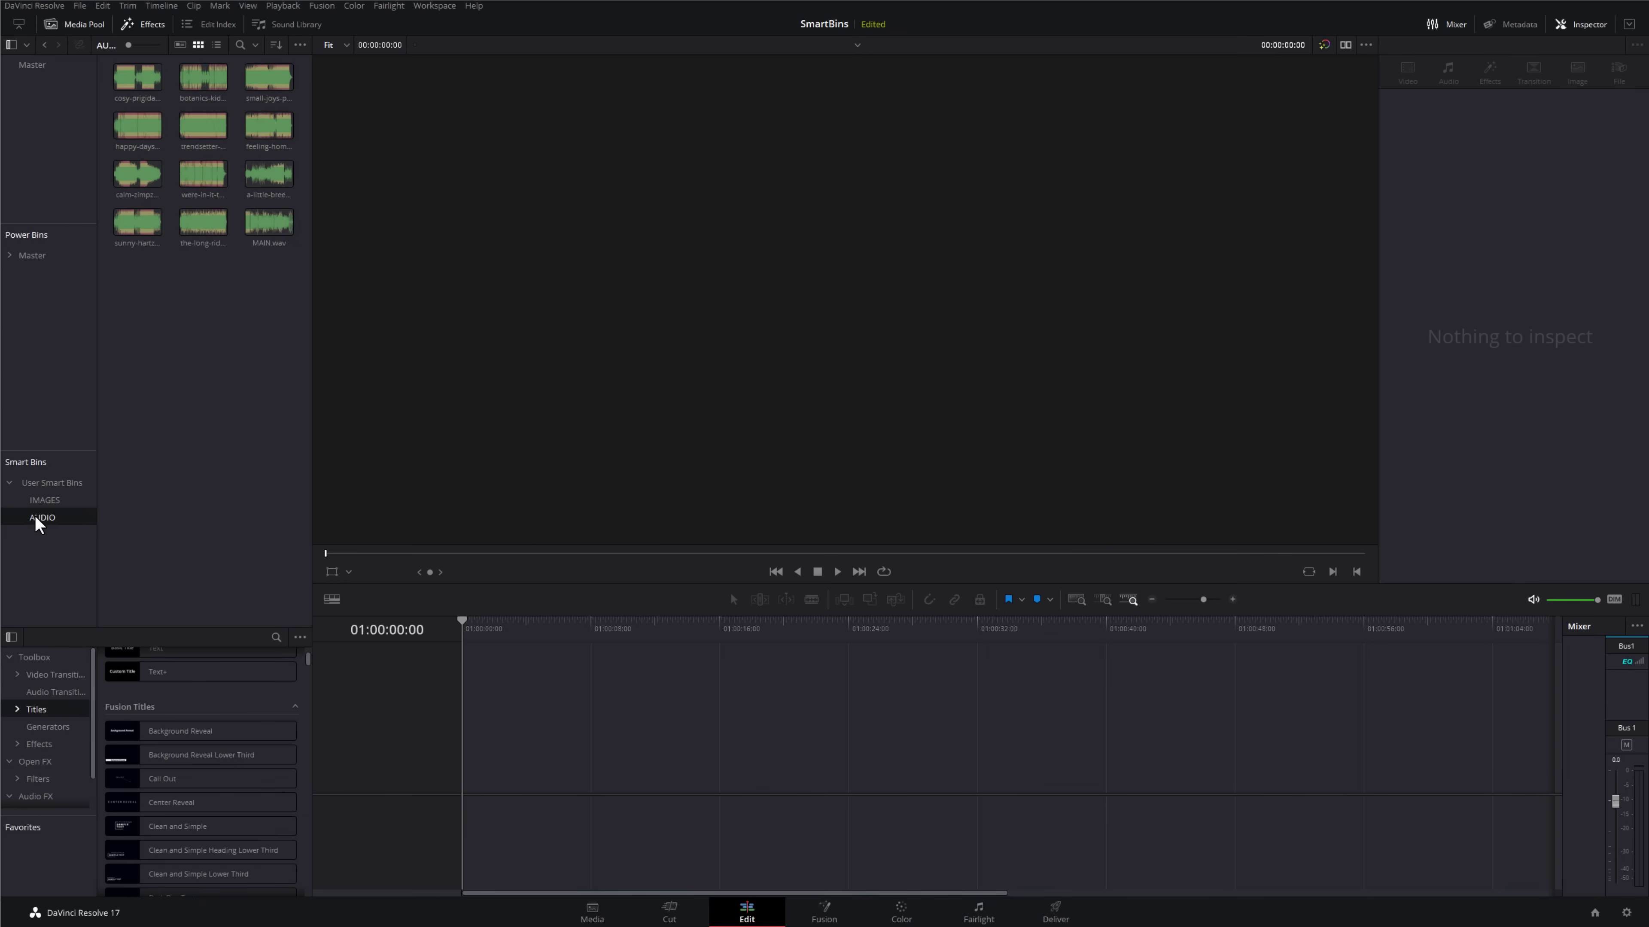
Review the IMAGES, AUDIO and Master bins, checking the PAAA and PBBB camera clip names
click(44, 500)
click(42, 518)
click(35, 66)
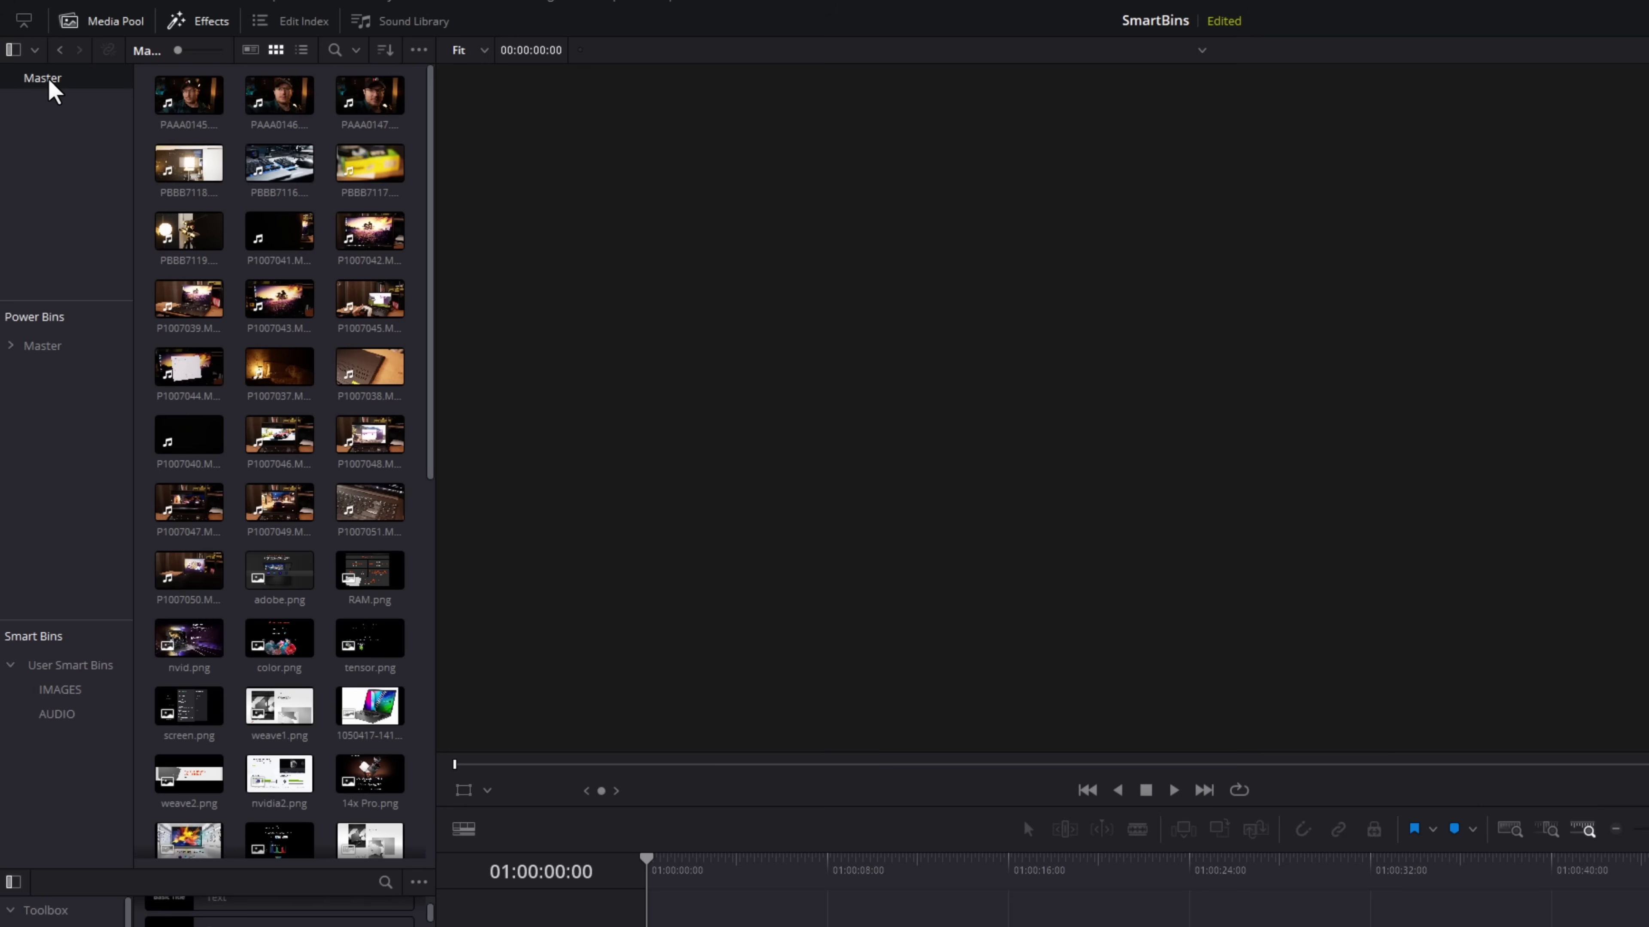
click(168, 137)
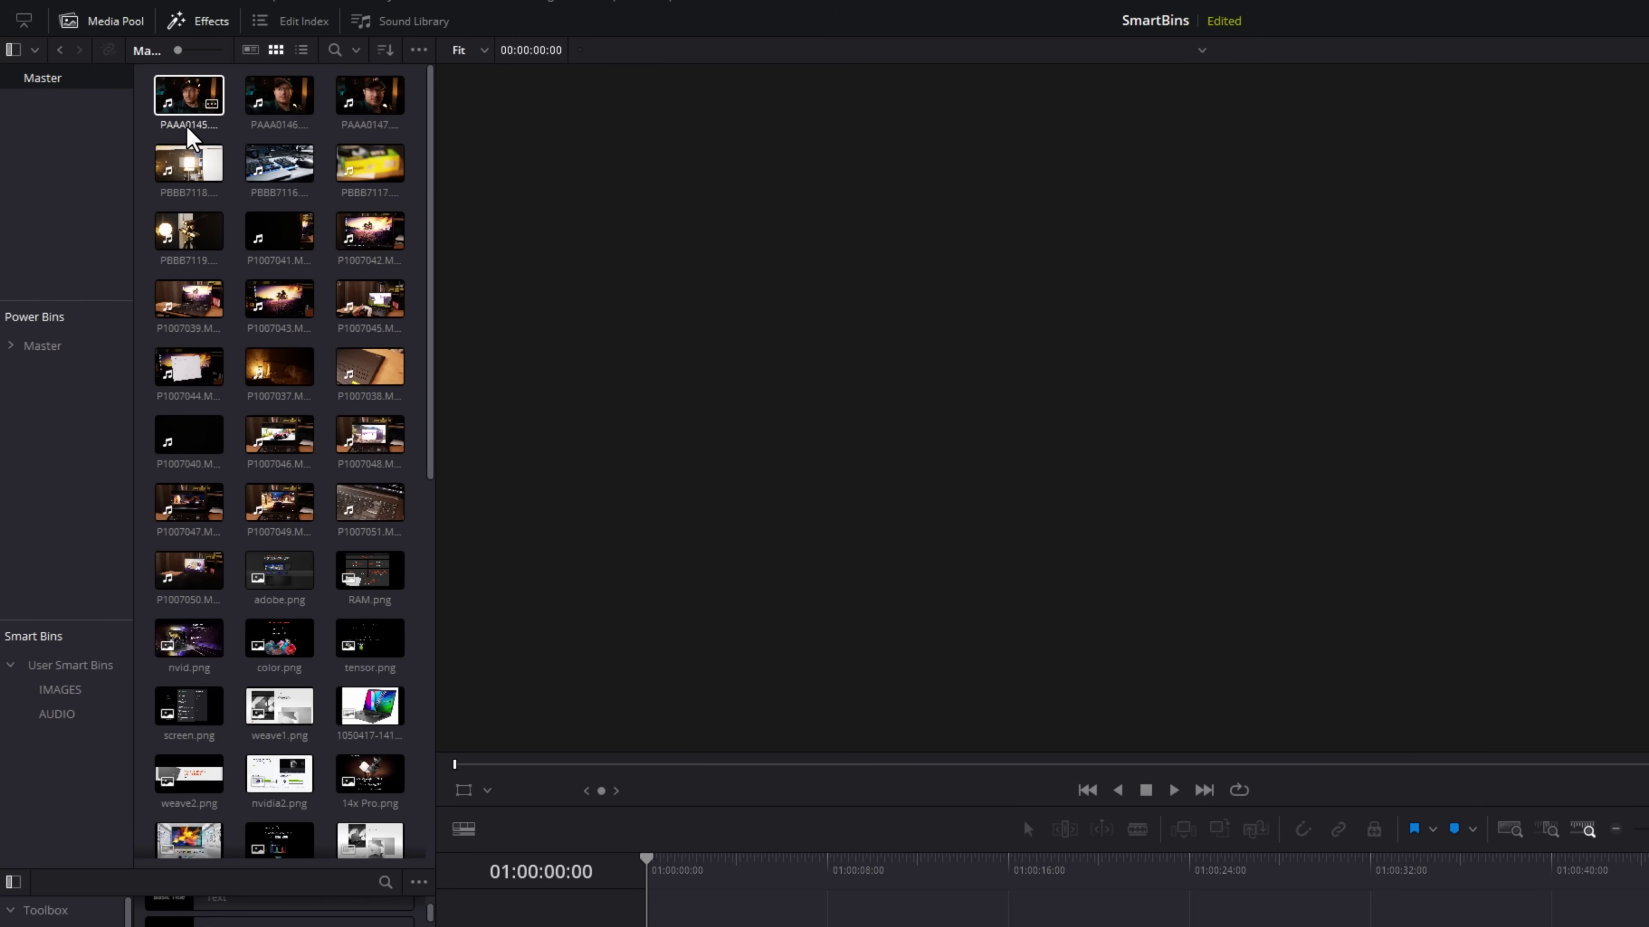
click(189, 172)
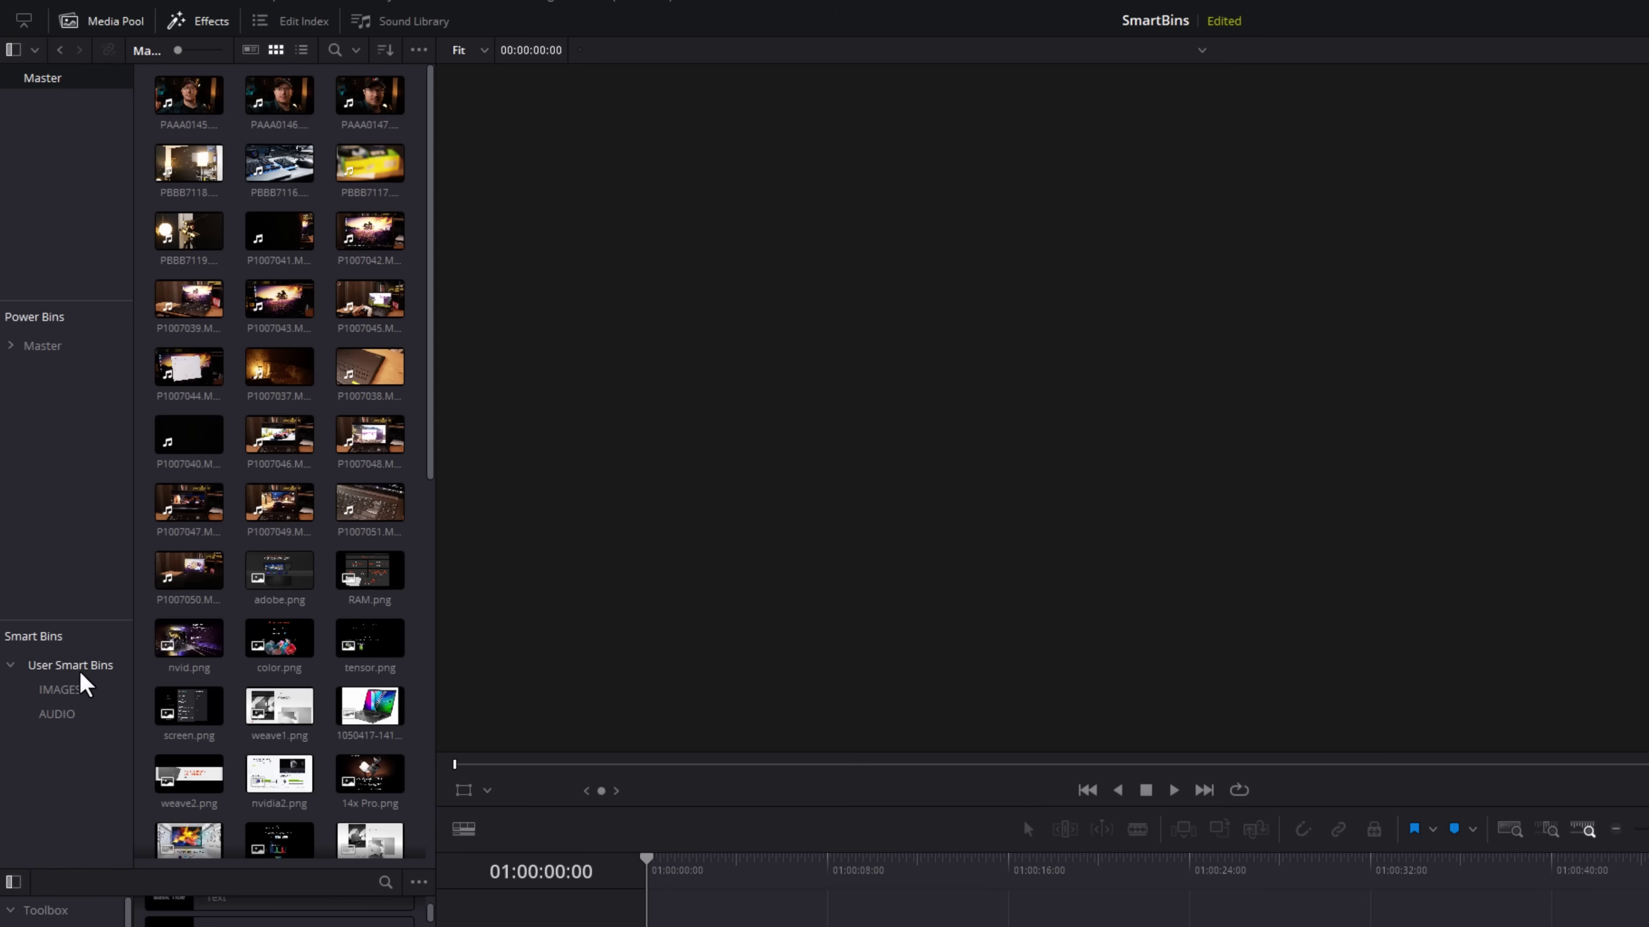
click(57, 714)
Create an A CAM smart bin for all projects matching file names beginning with PAAA
right_click(53, 766)
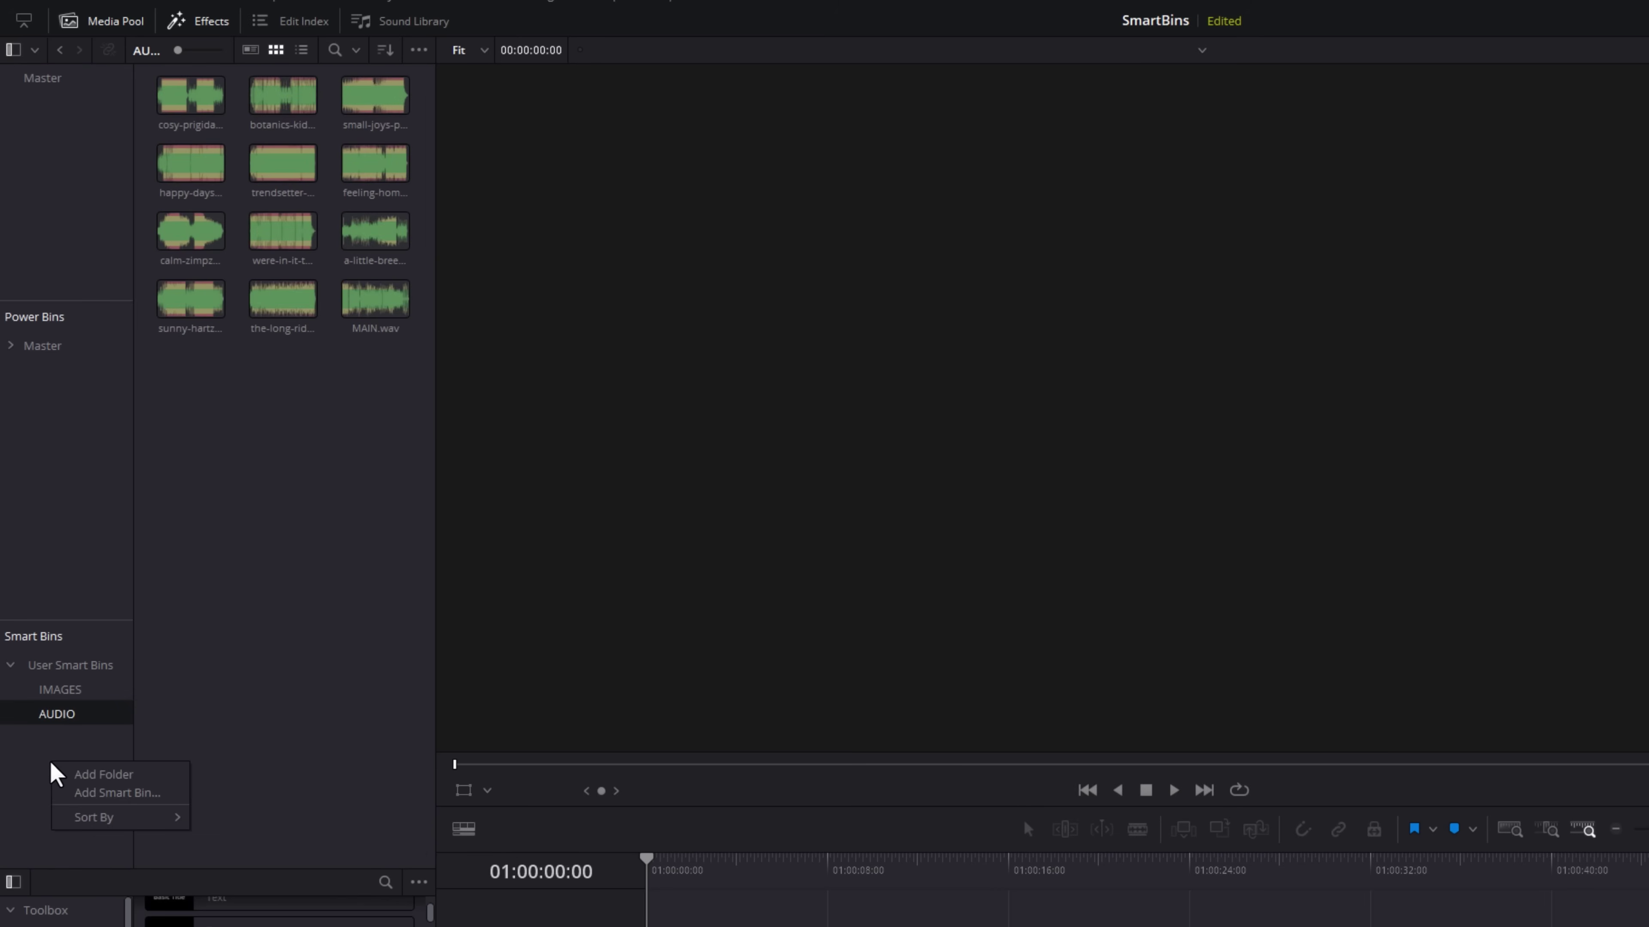
click(105, 797)
drag(876, 508, 702, 500)
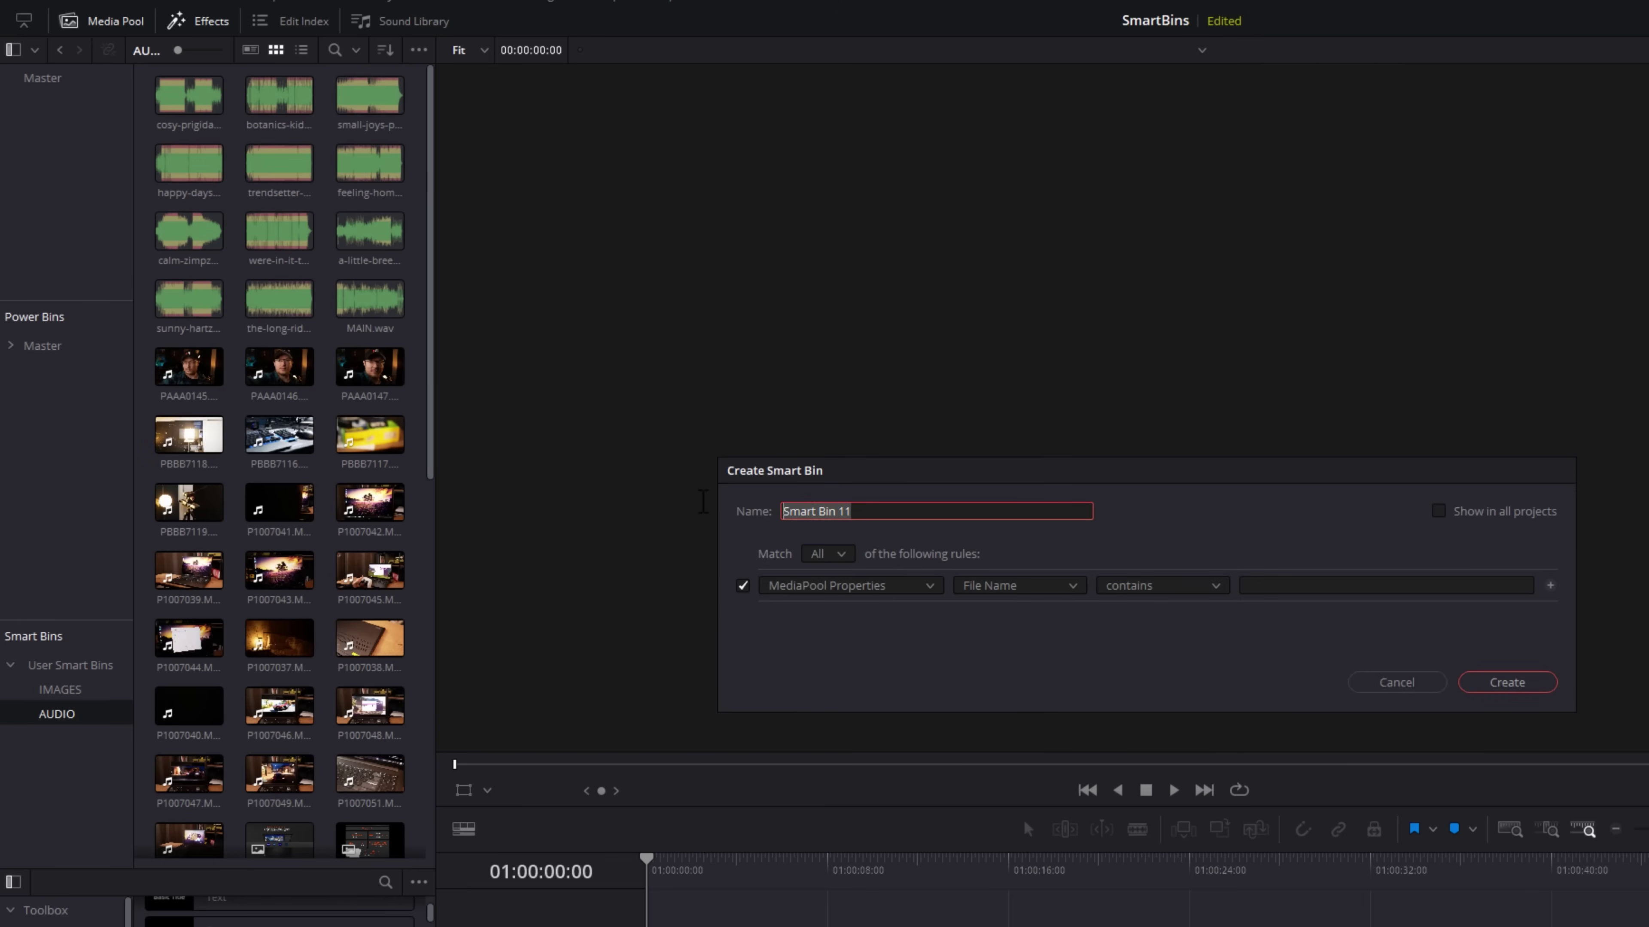
text(A CAM)
click(1480, 521)
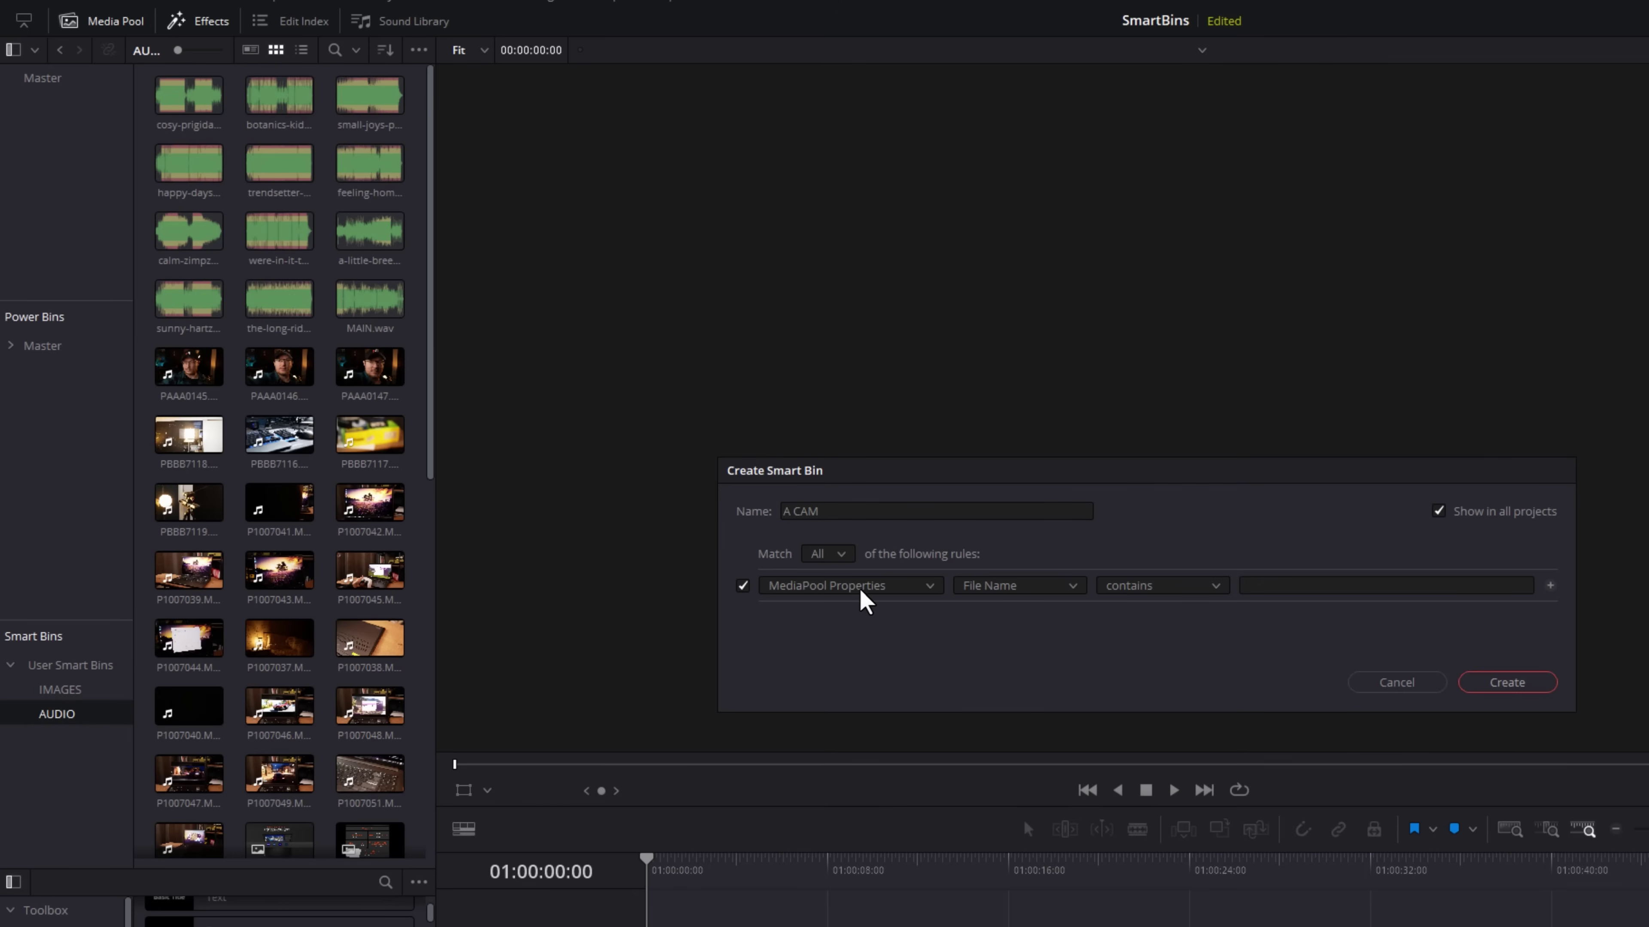
click(1149, 592)
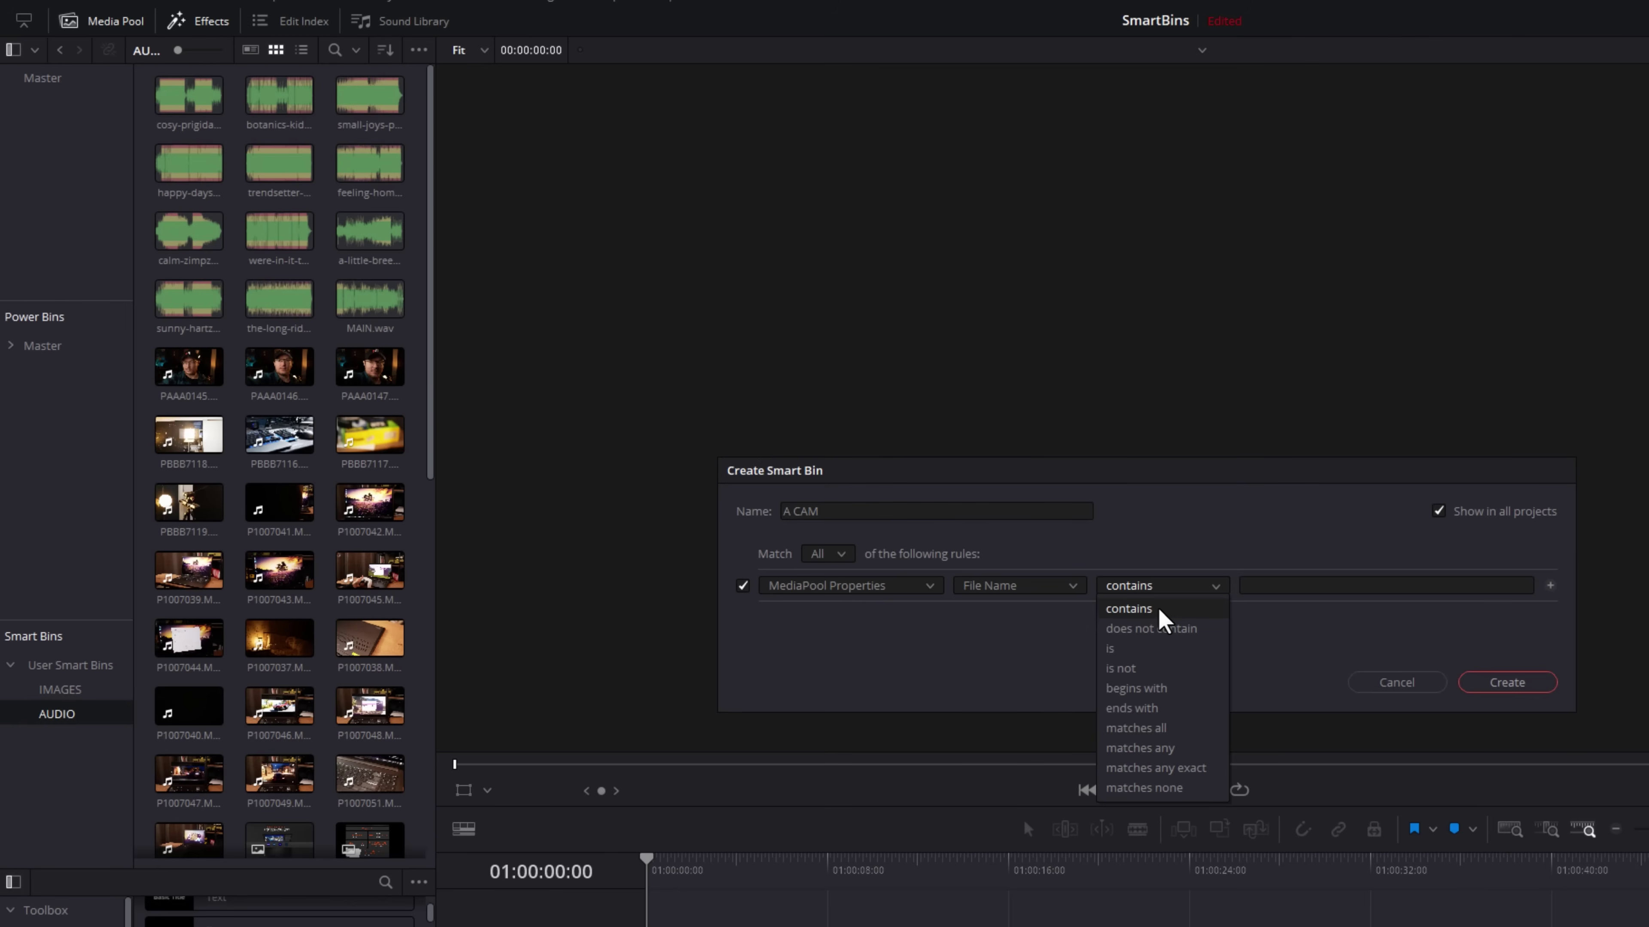
click(1131, 690)
click(1298, 588)
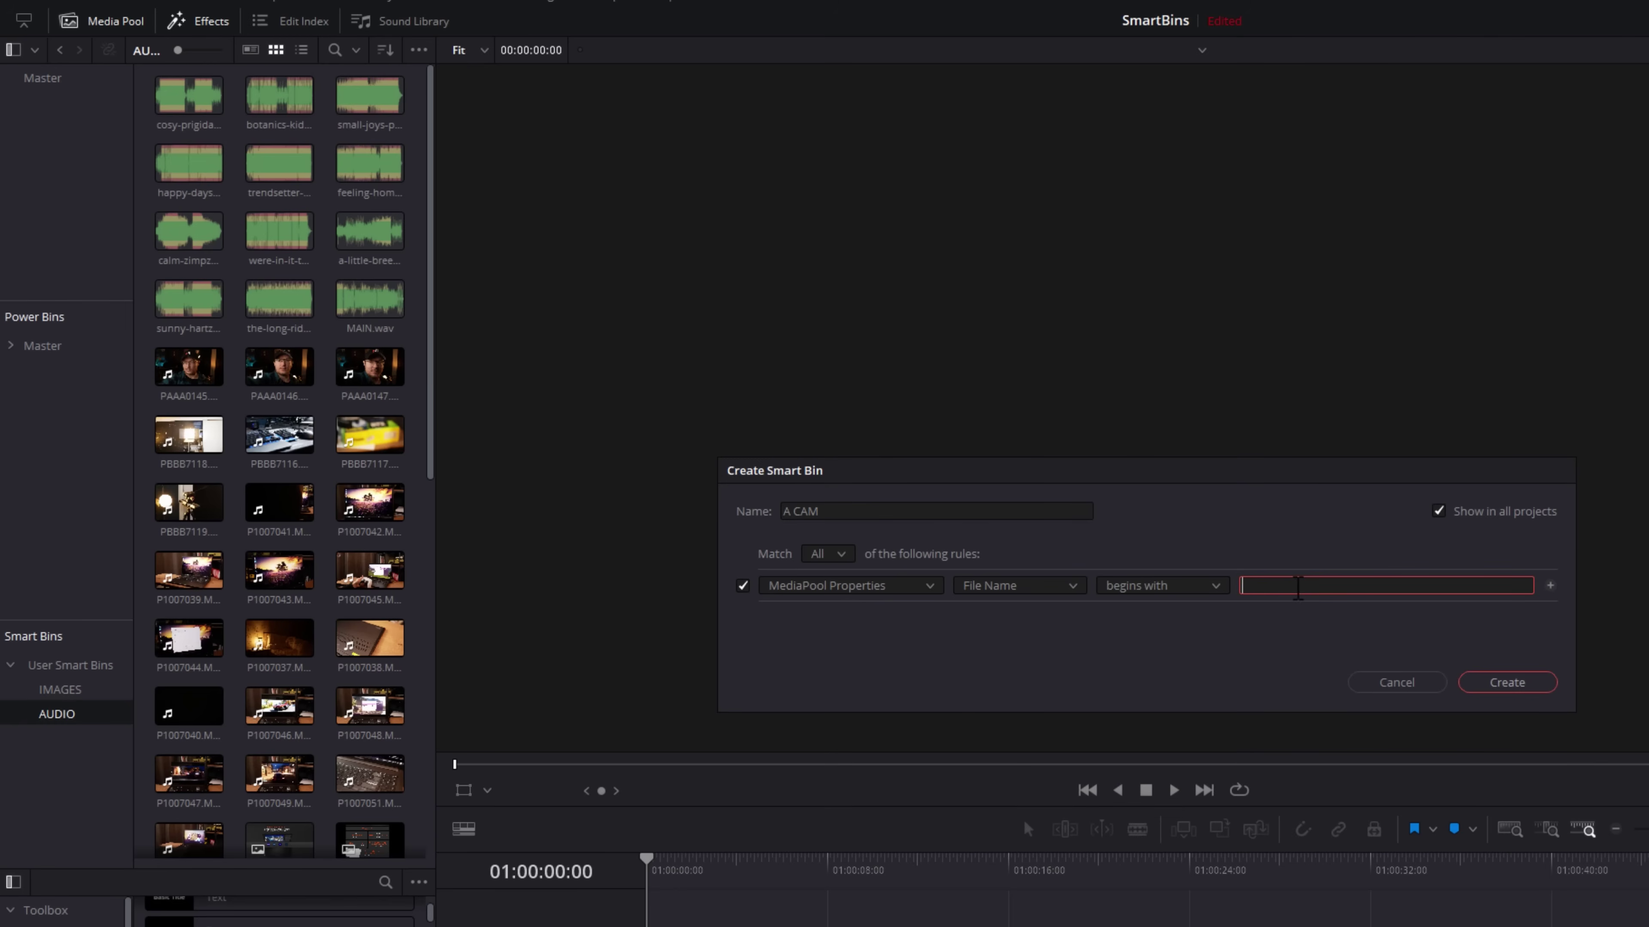
text(PAAA)
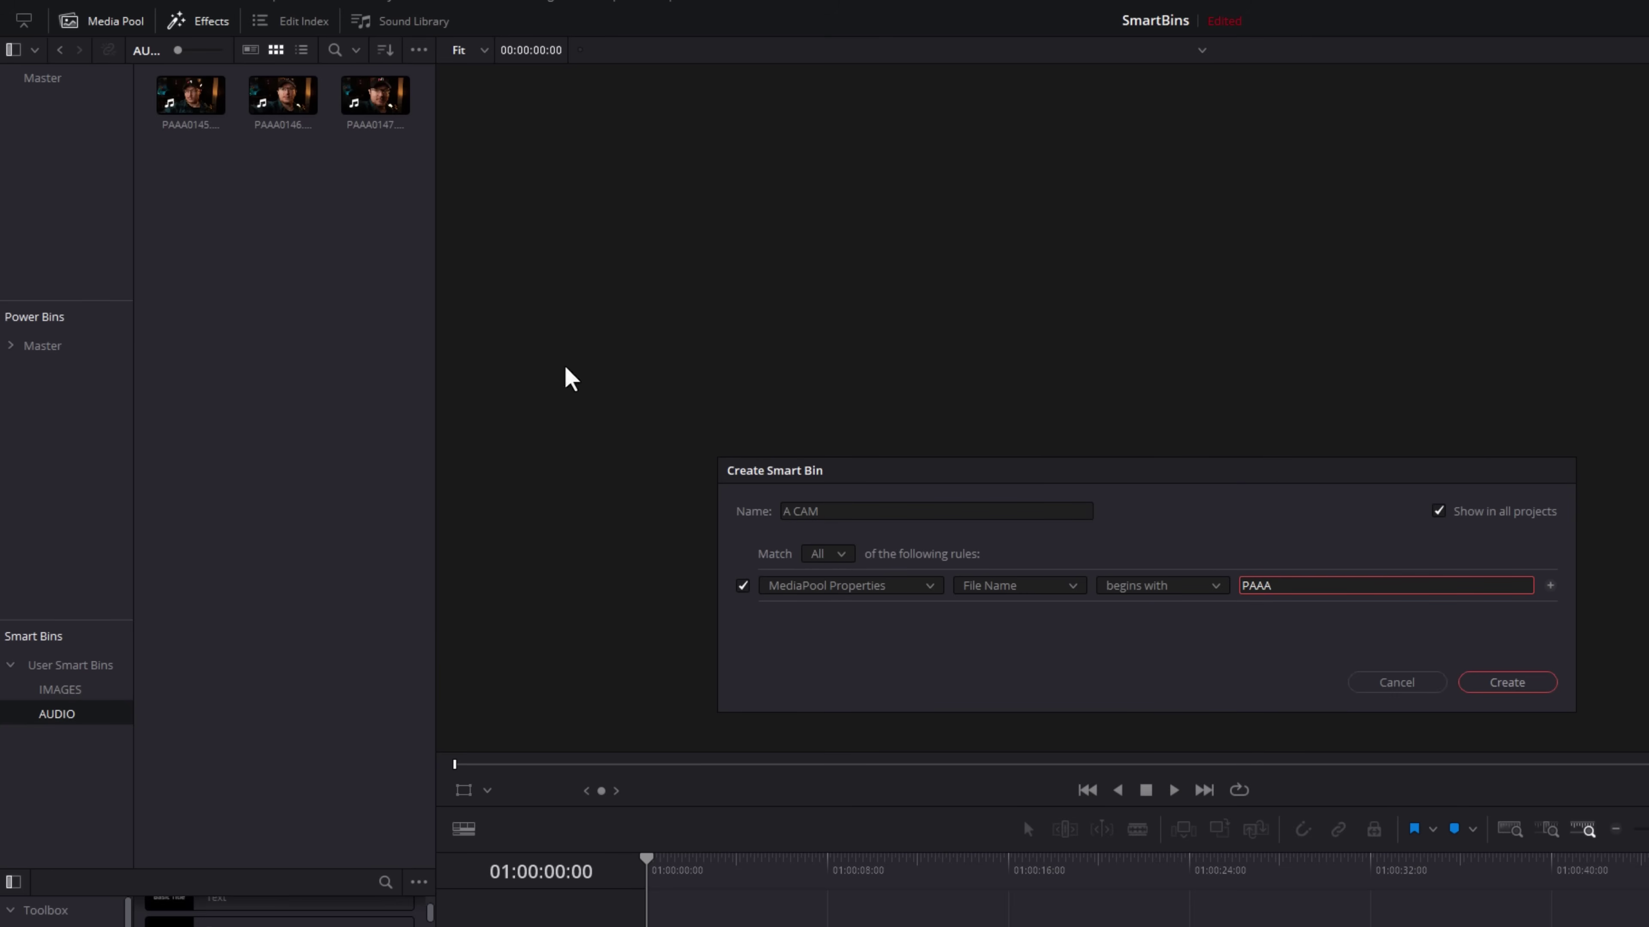
click(1545, 685)
Create a B CAM smart bin for all projects matching file names beginning with PBBB
right_click(54, 770)
click(104, 801)
text(B CAM)
click(1438, 512)
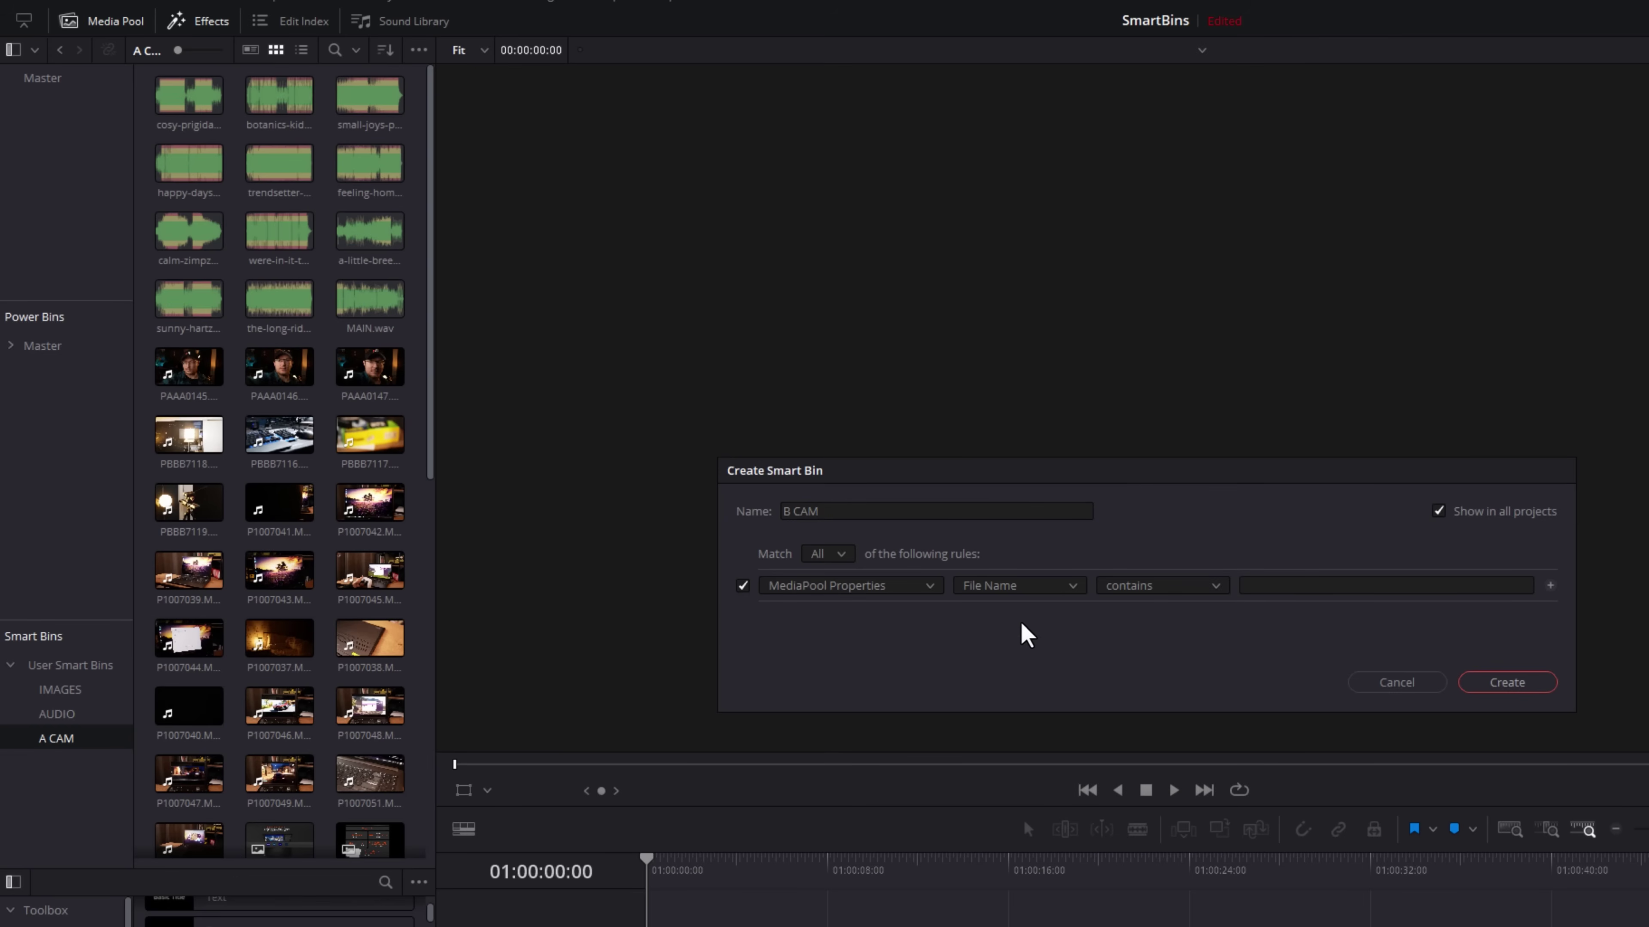
click(1152, 586)
click(1141, 692)
click(1275, 584)
text(PB)
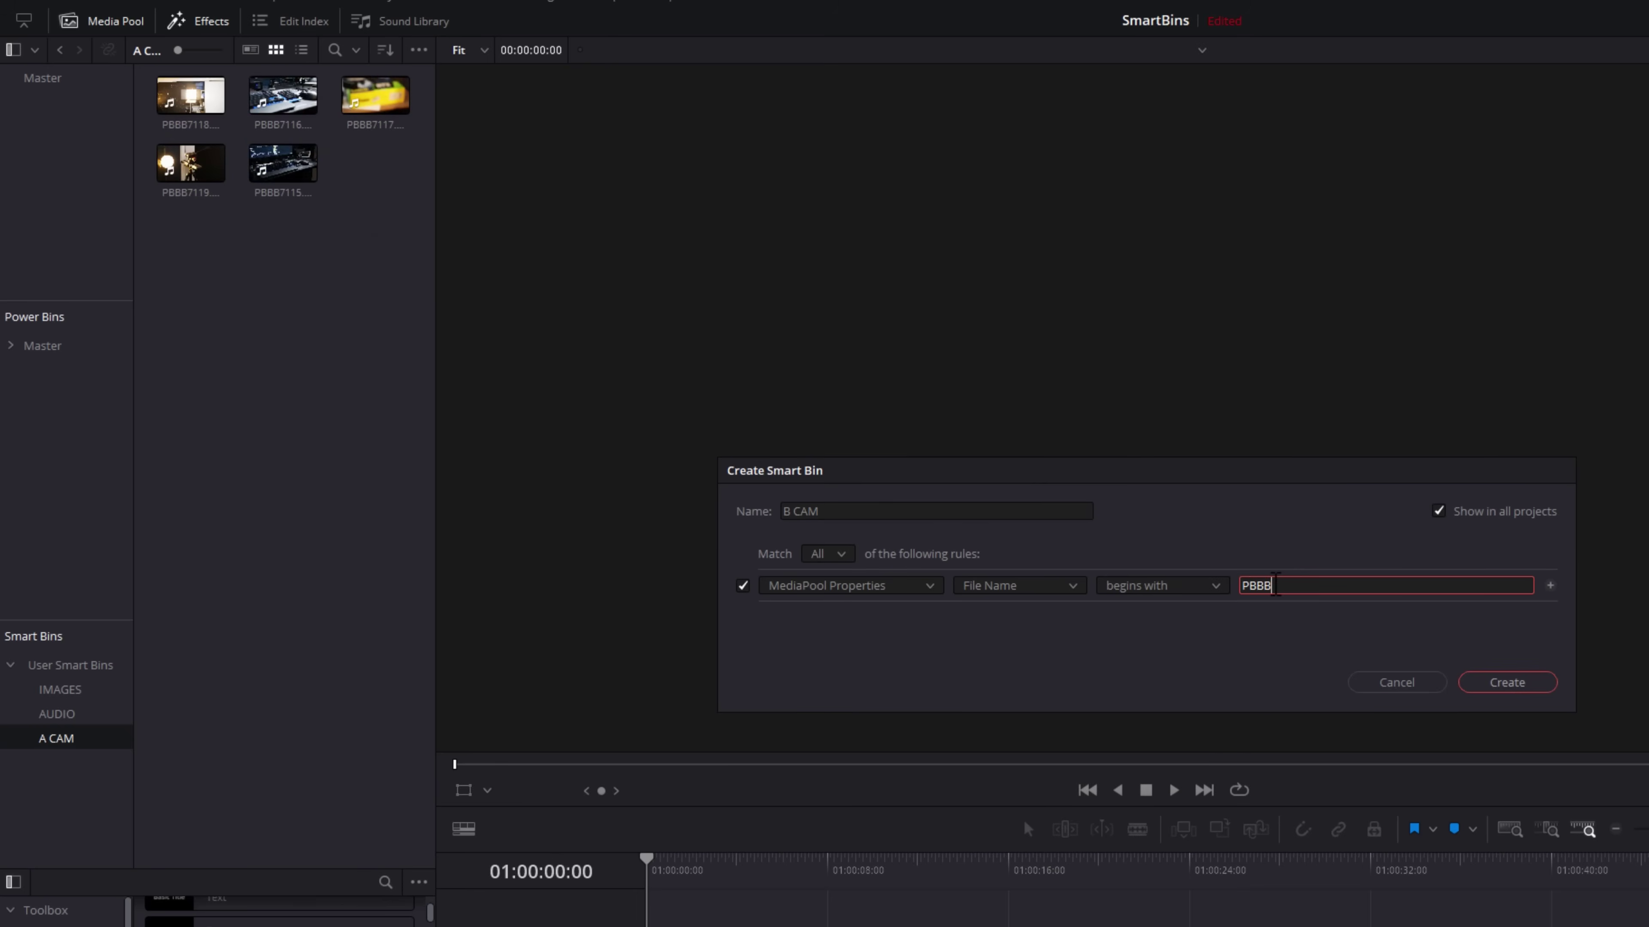
text(BB)
click(1499, 683)
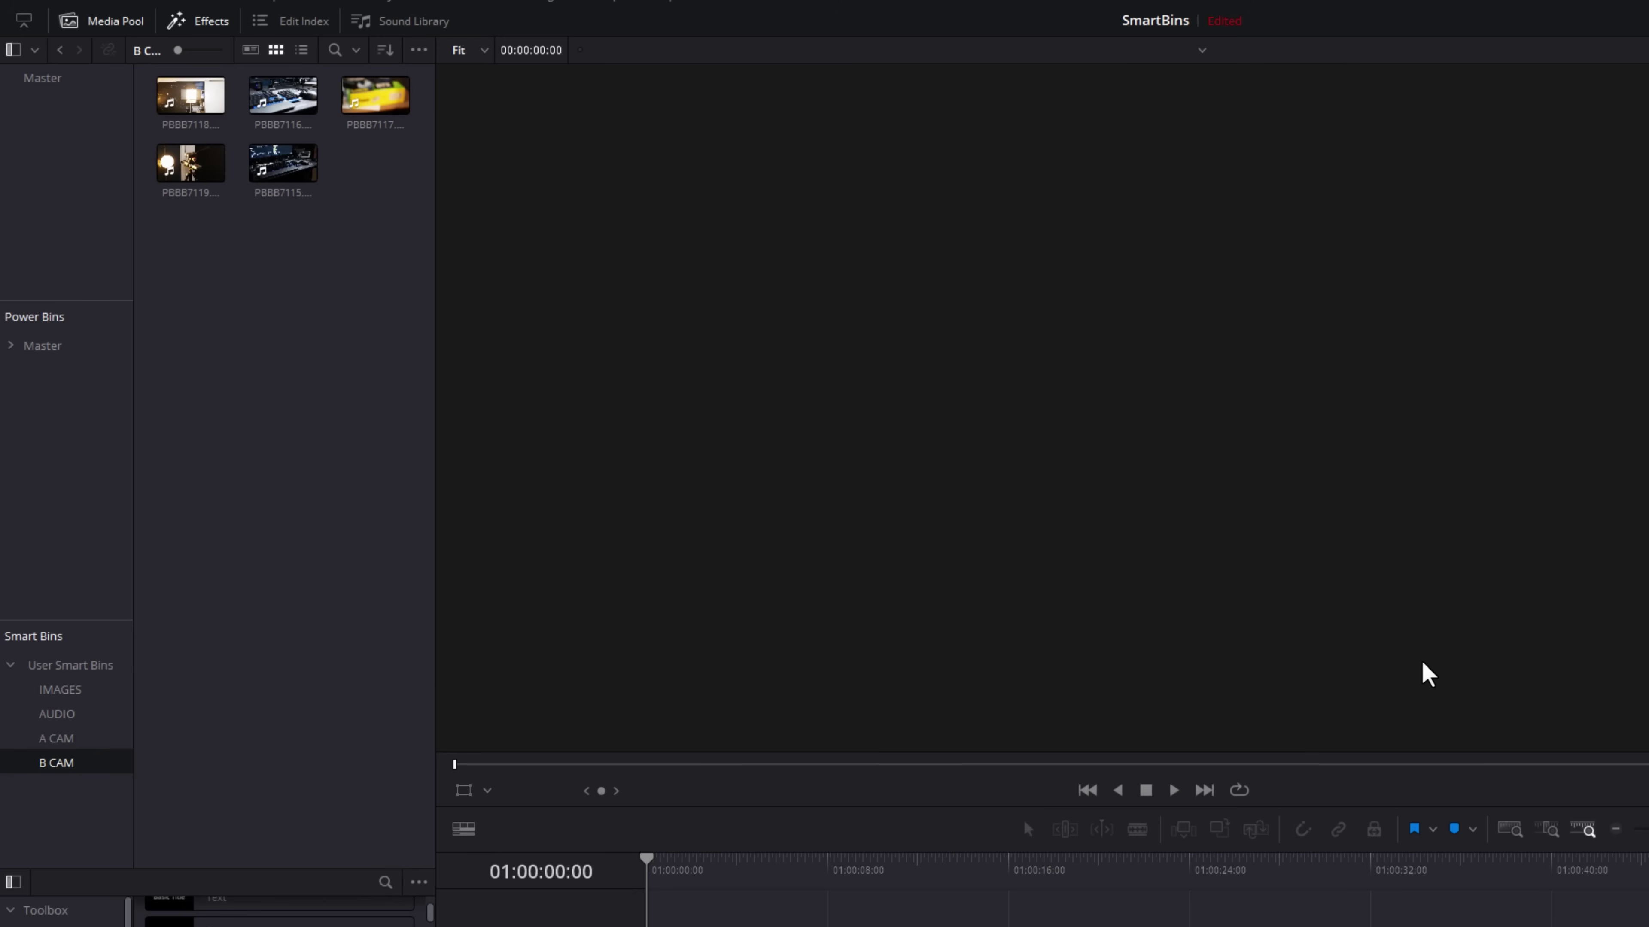
click(61, 691)
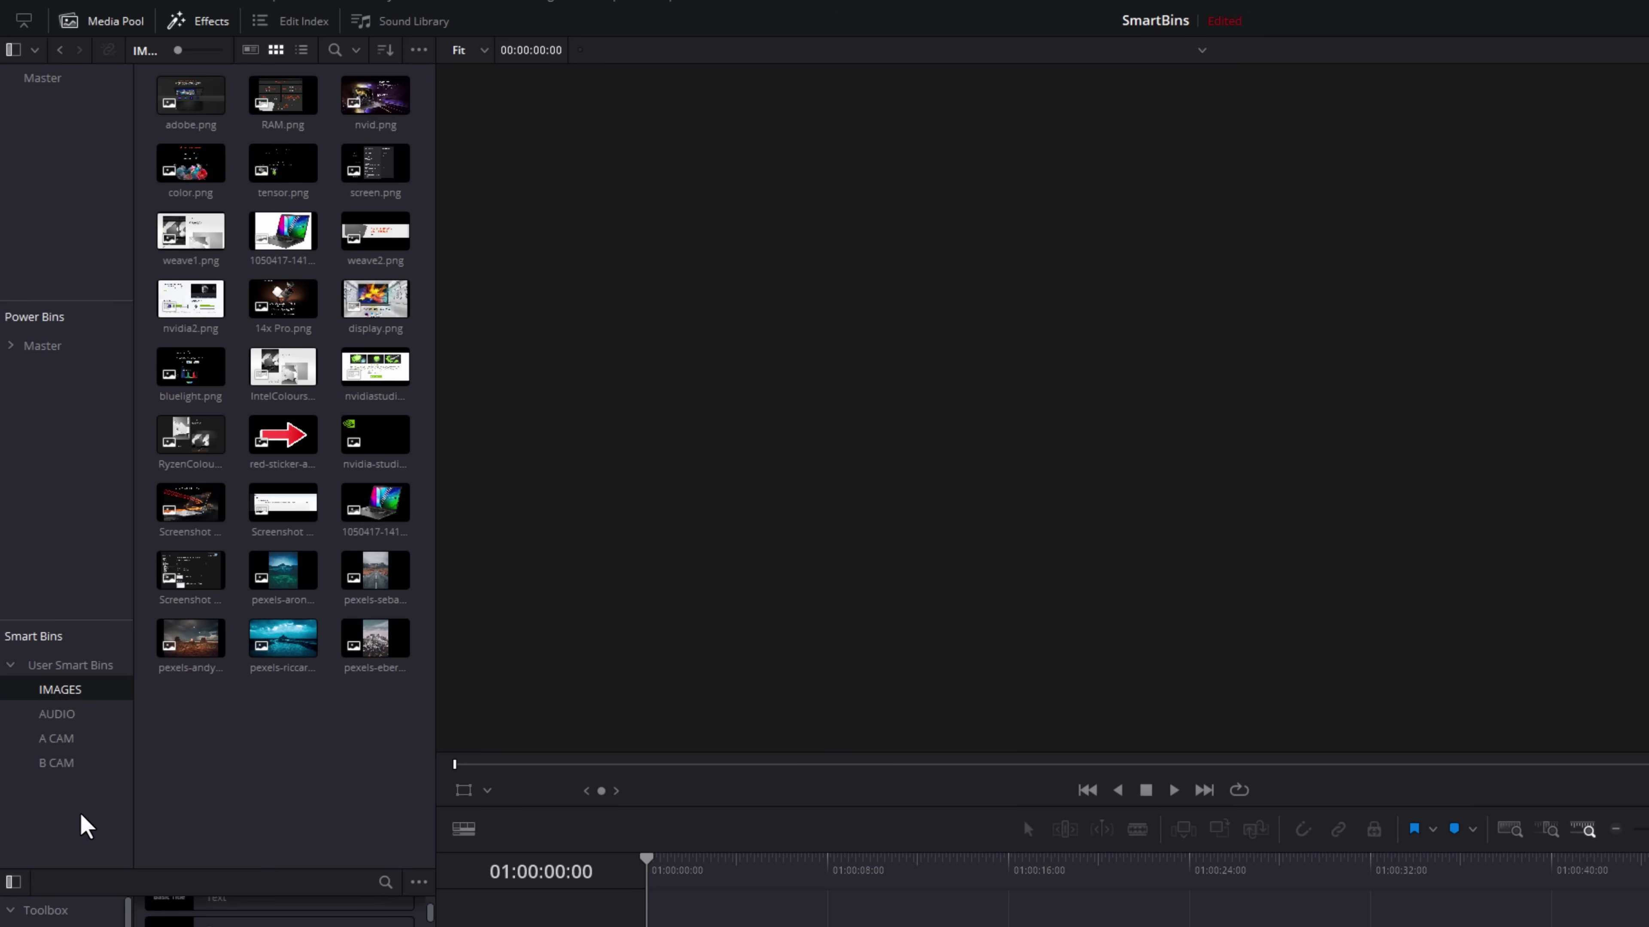
Add a new smart bin named GAMEPLAY, shown in all projects
right_click(58, 800)
click(121, 830)
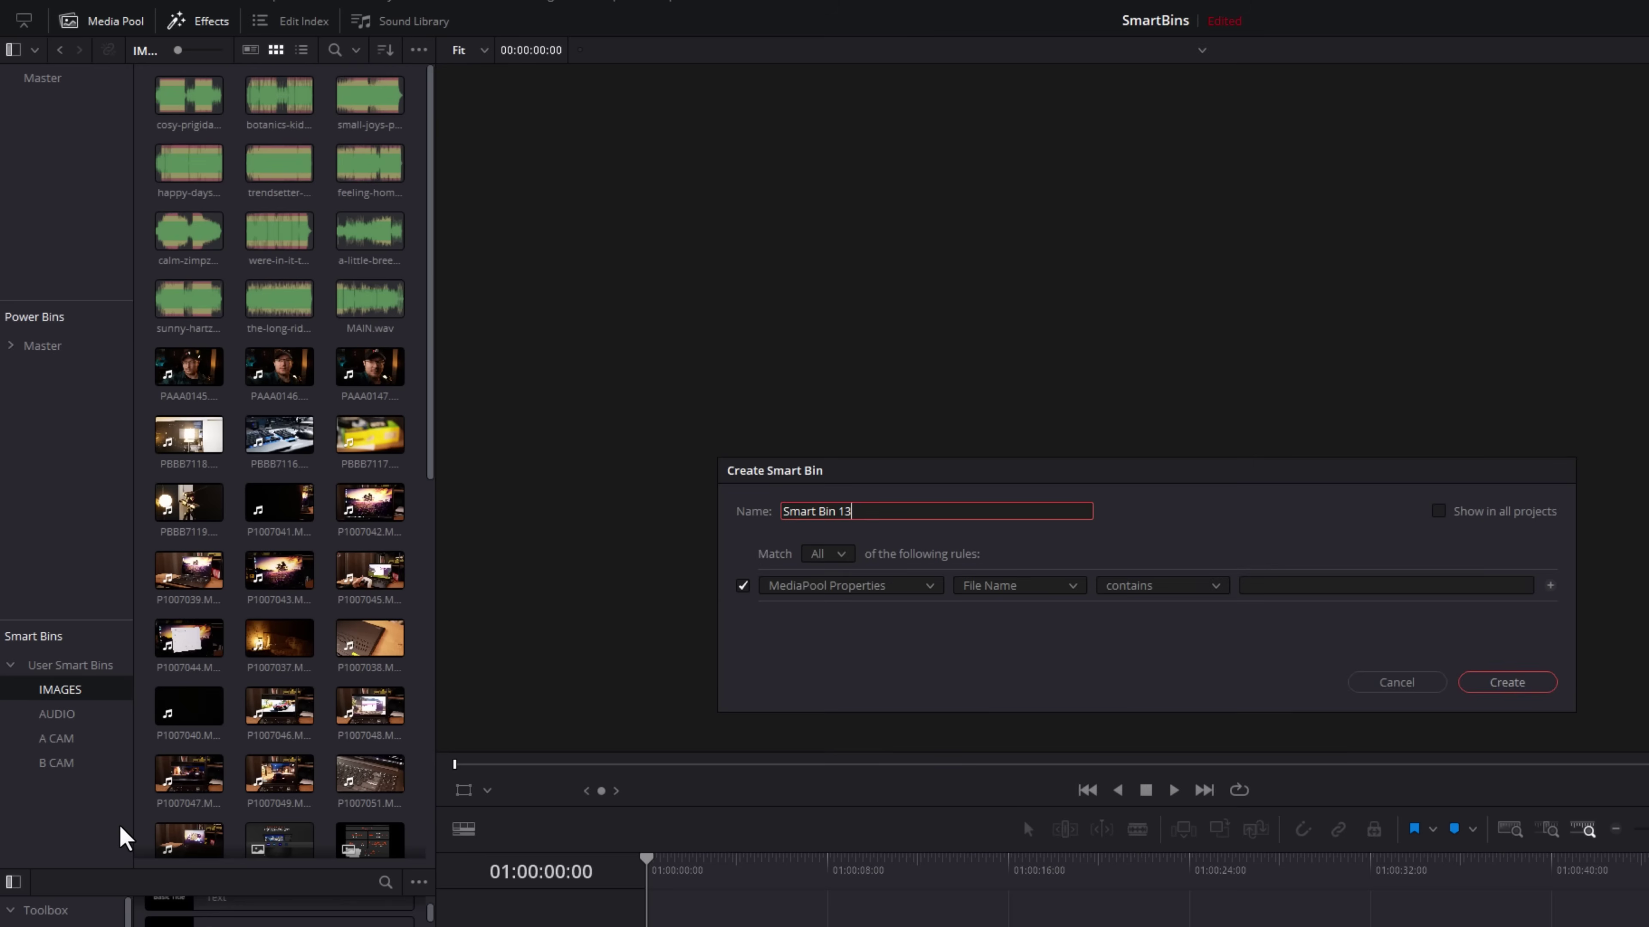
drag(855, 511, 690, 513)
text(GAMEPLAY)
click(1492, 513)
Set the GAMEPLAY rule to Format contains MKV and create the bin
click(1026, 588)
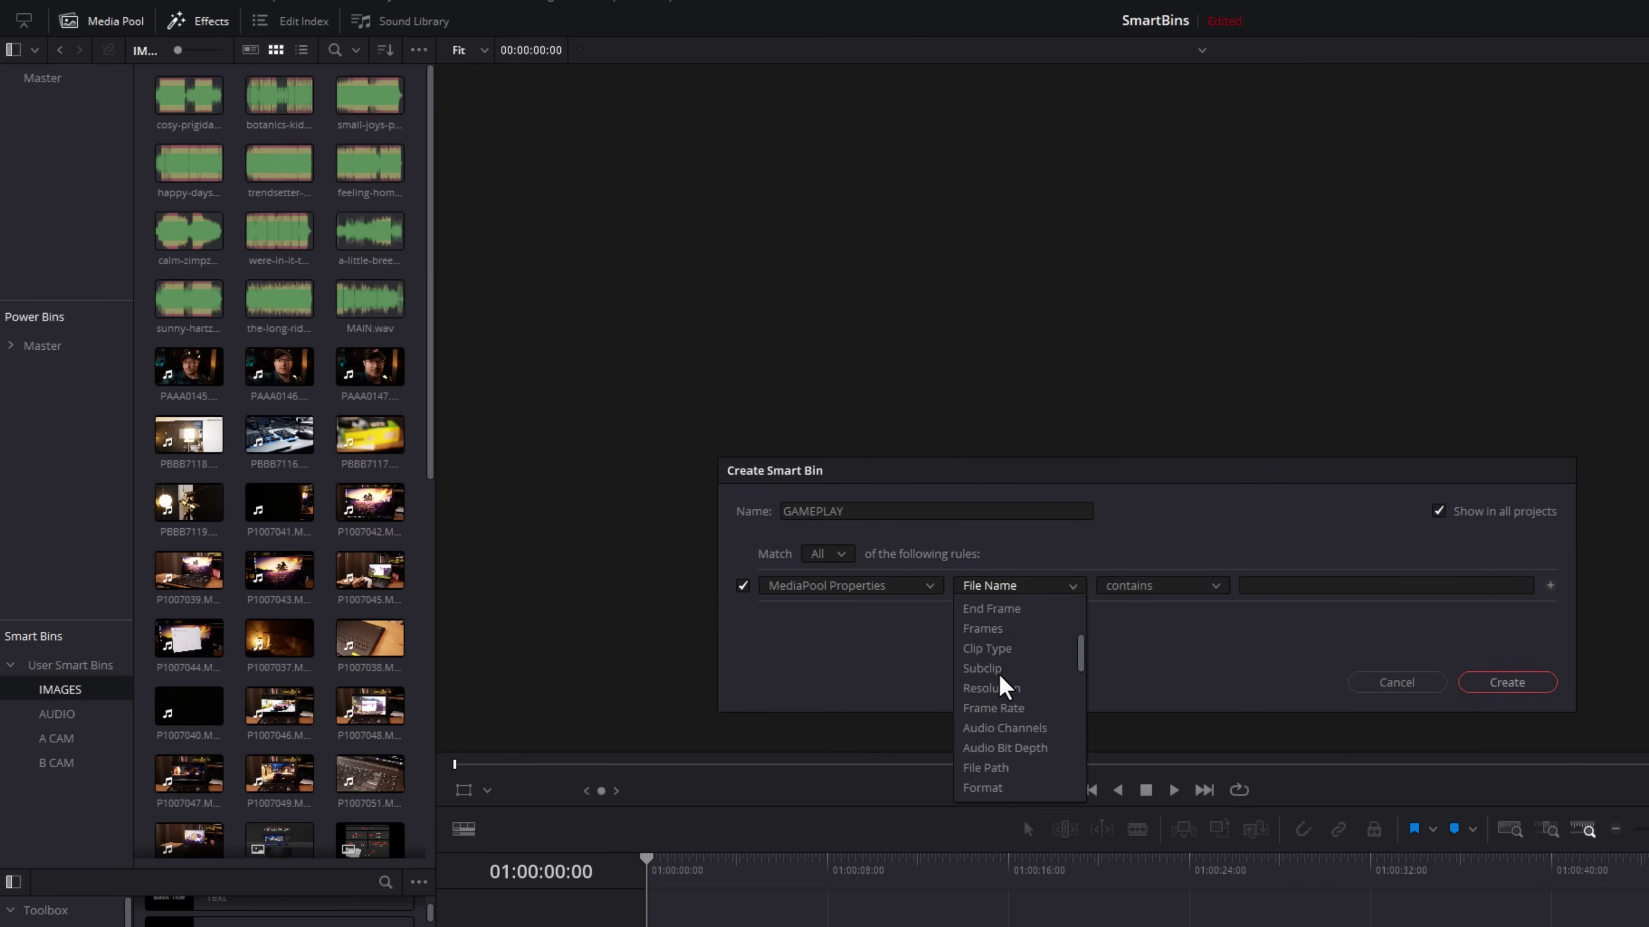
scroll(994, 743, down, 2)
click(990, 740)
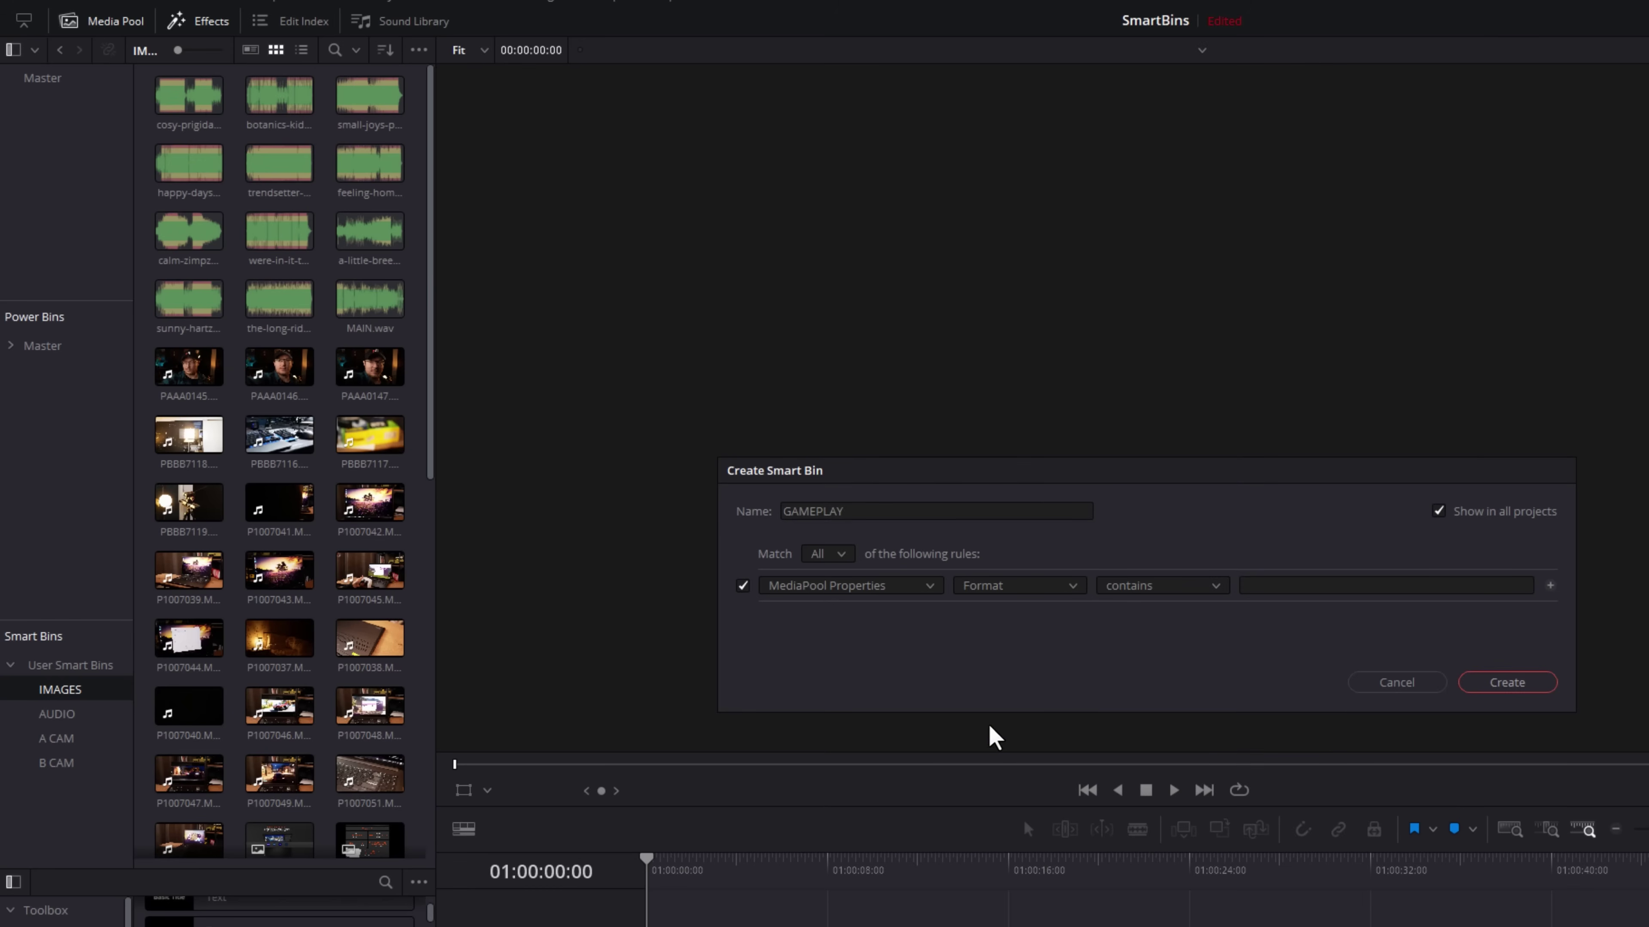
click(1158, 587)
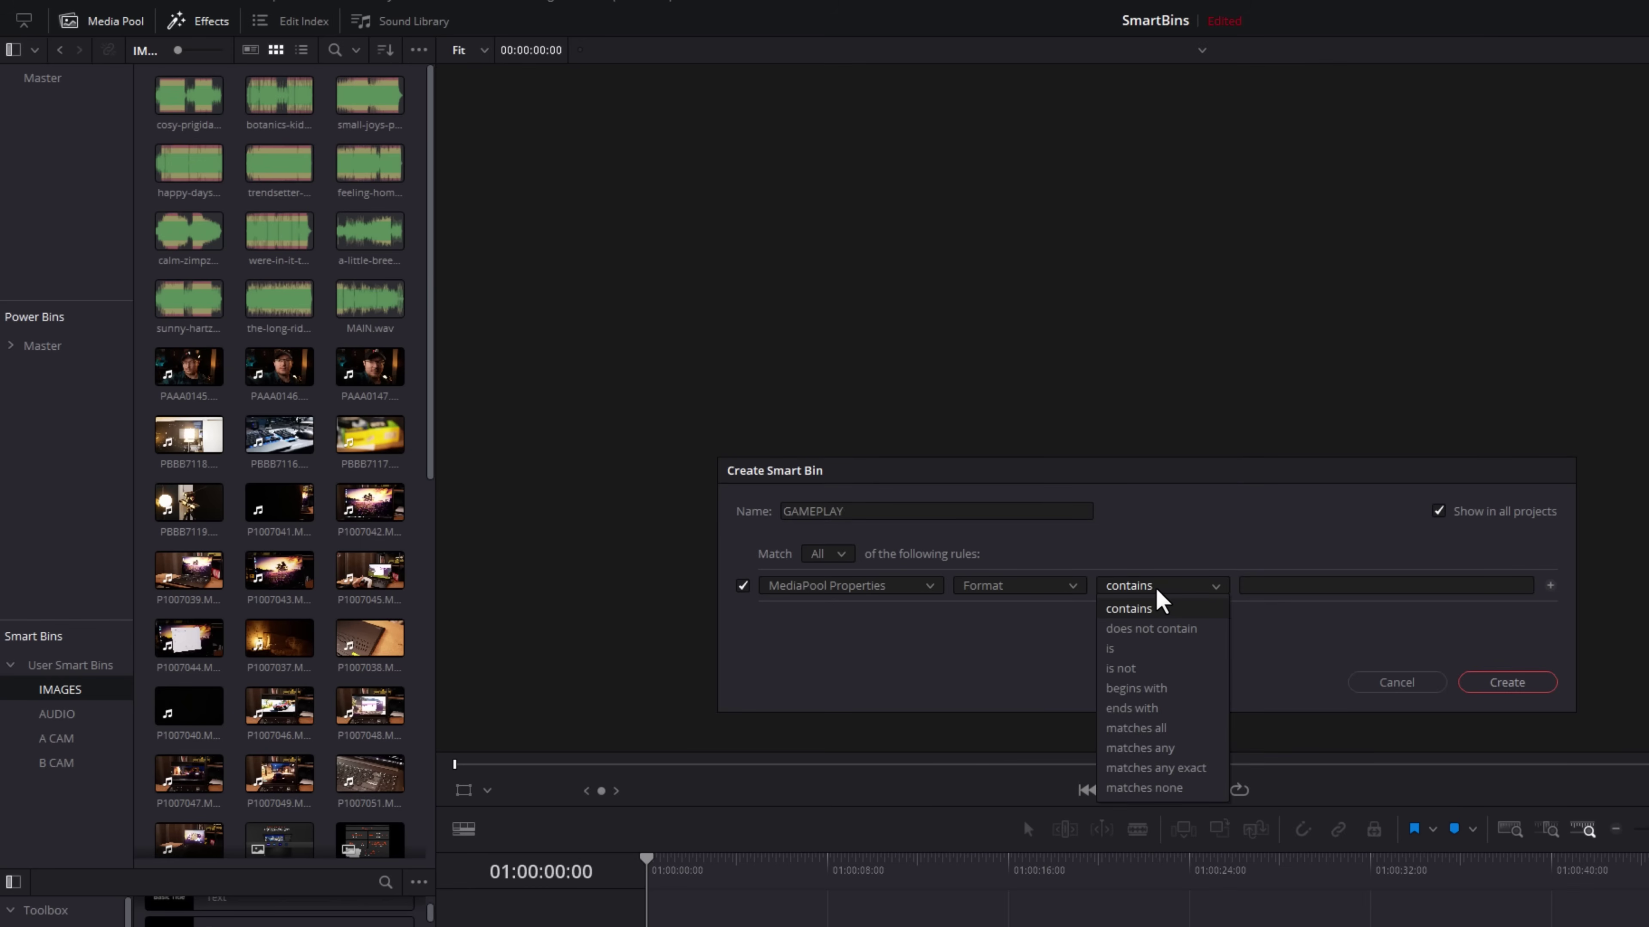
click(1133, 611)
click(1273, 588)
text(MKV)
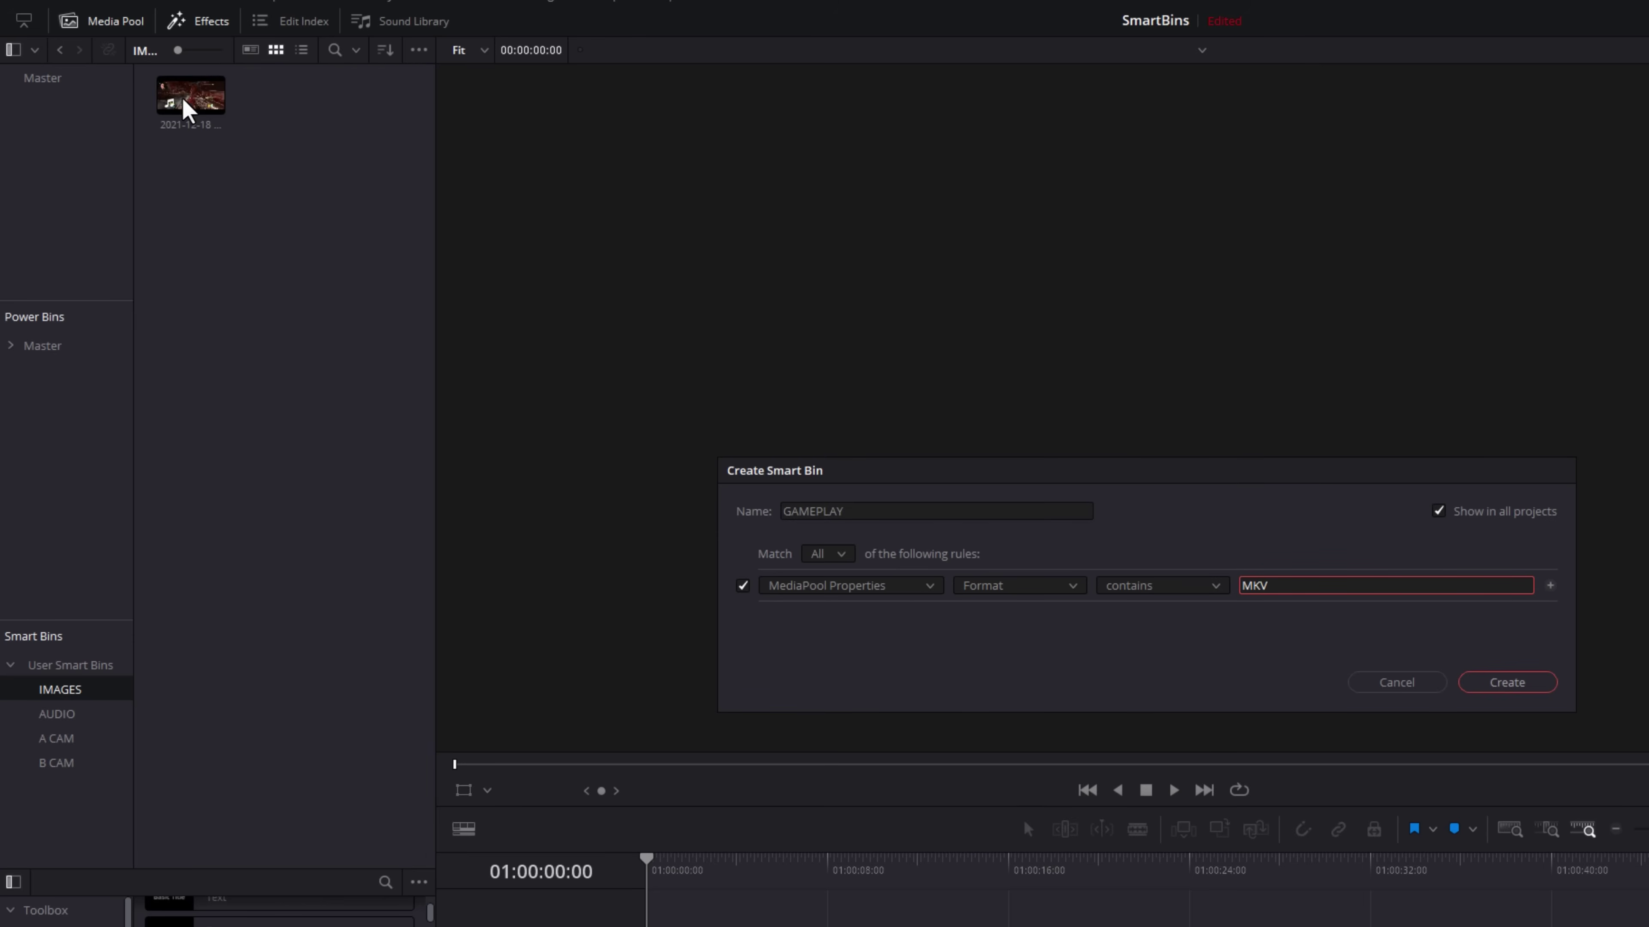
click(1513, 685)
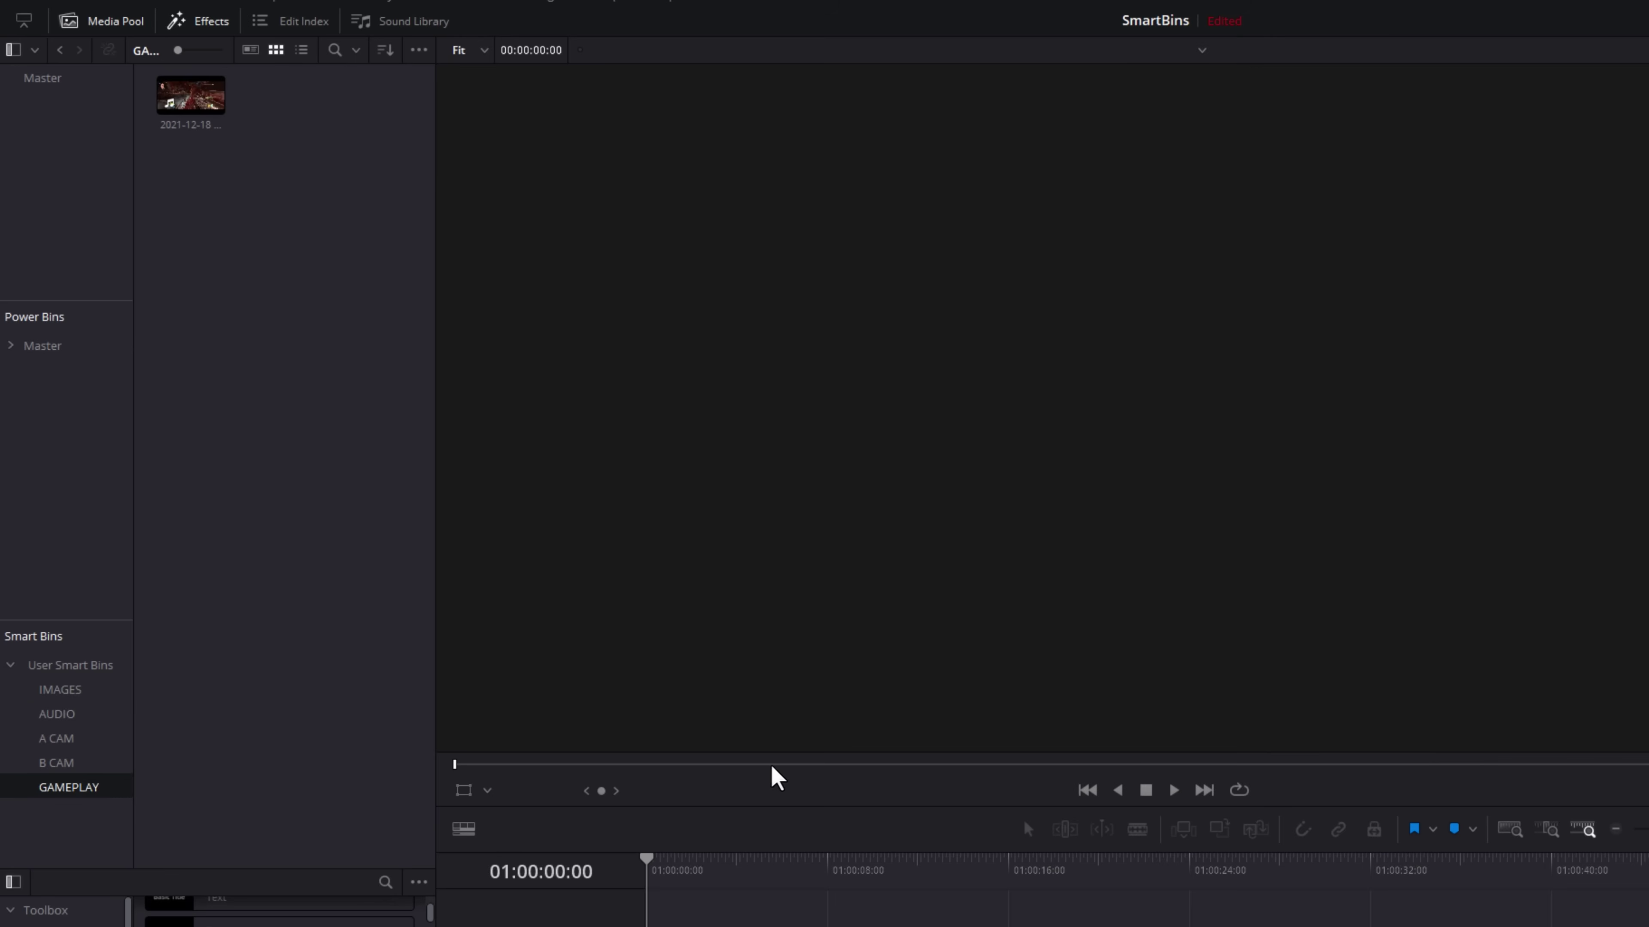
Look through the A CAM and B CAM bins, then return to GAMEPLAY's single MKV clip
click(56, 741)
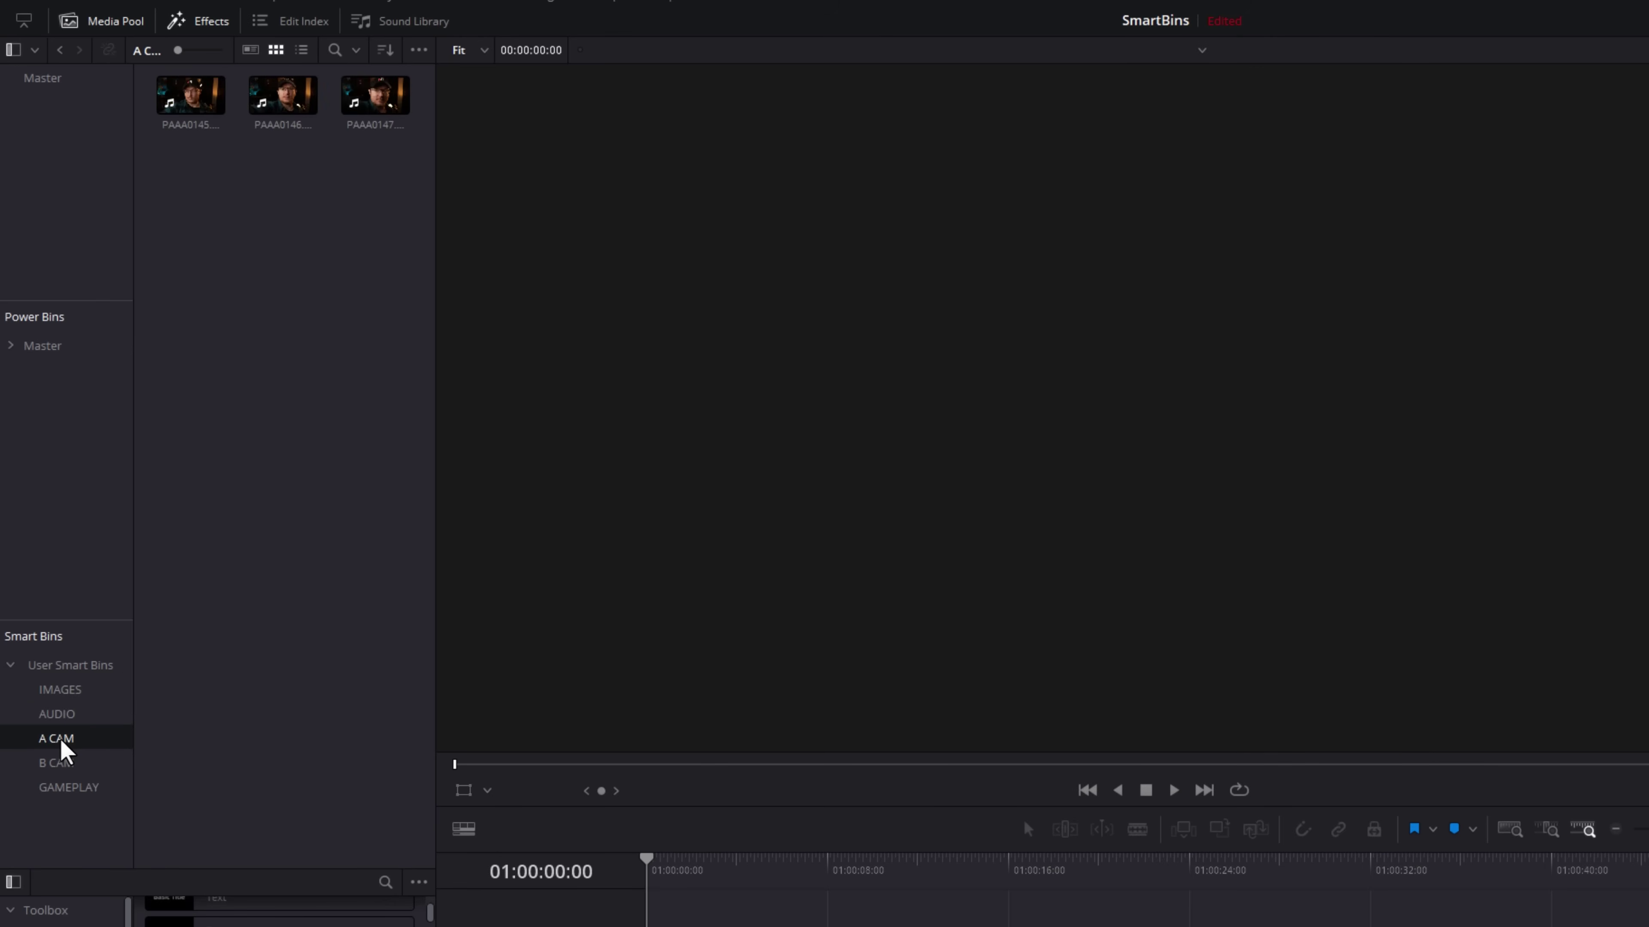
click(58, 765)
click(61, 787)
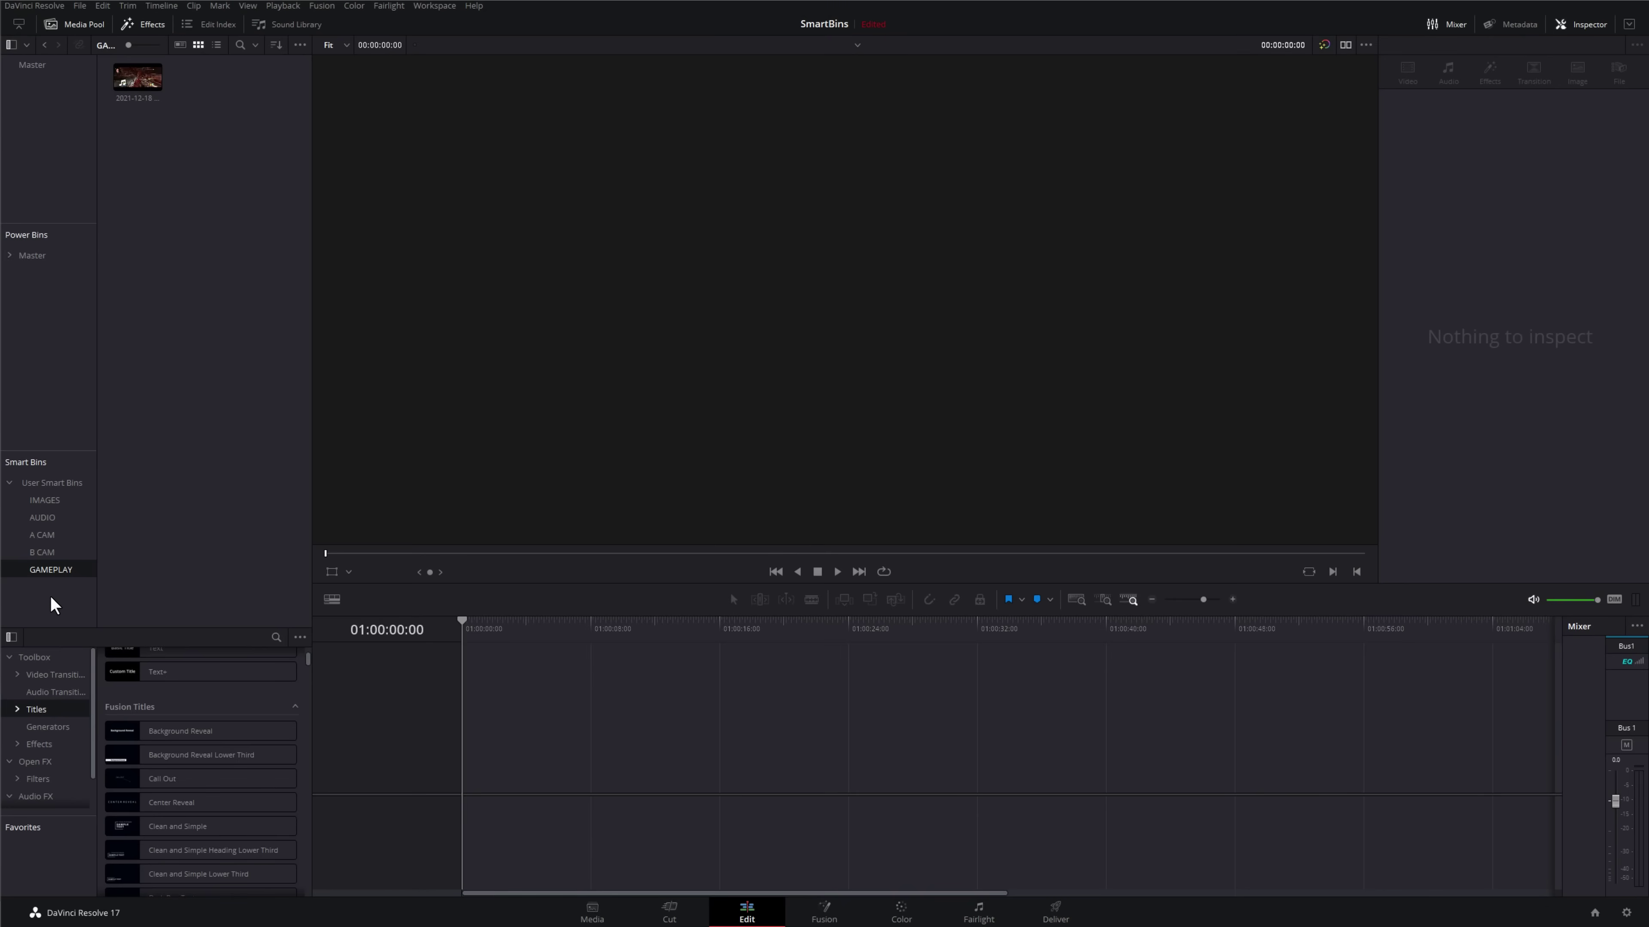
Add a new smart bin named 25FPS with the rule Frame Rate is 25
click(85, 614)
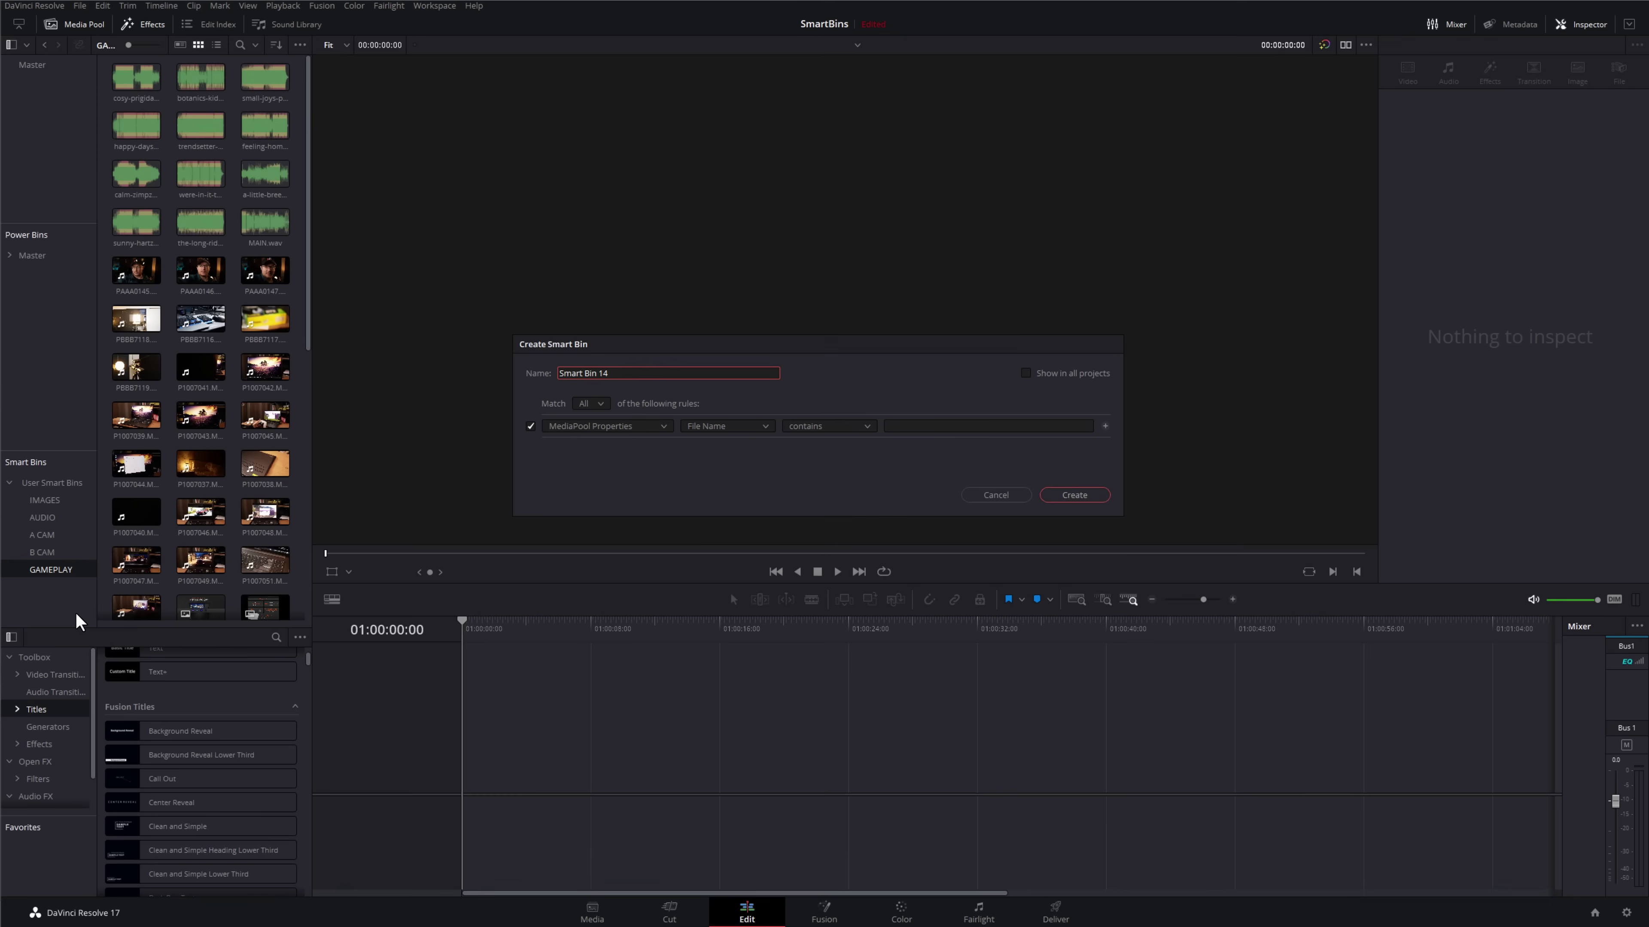
key(ctrl+a)
text(25FPS)
click(724, 428)
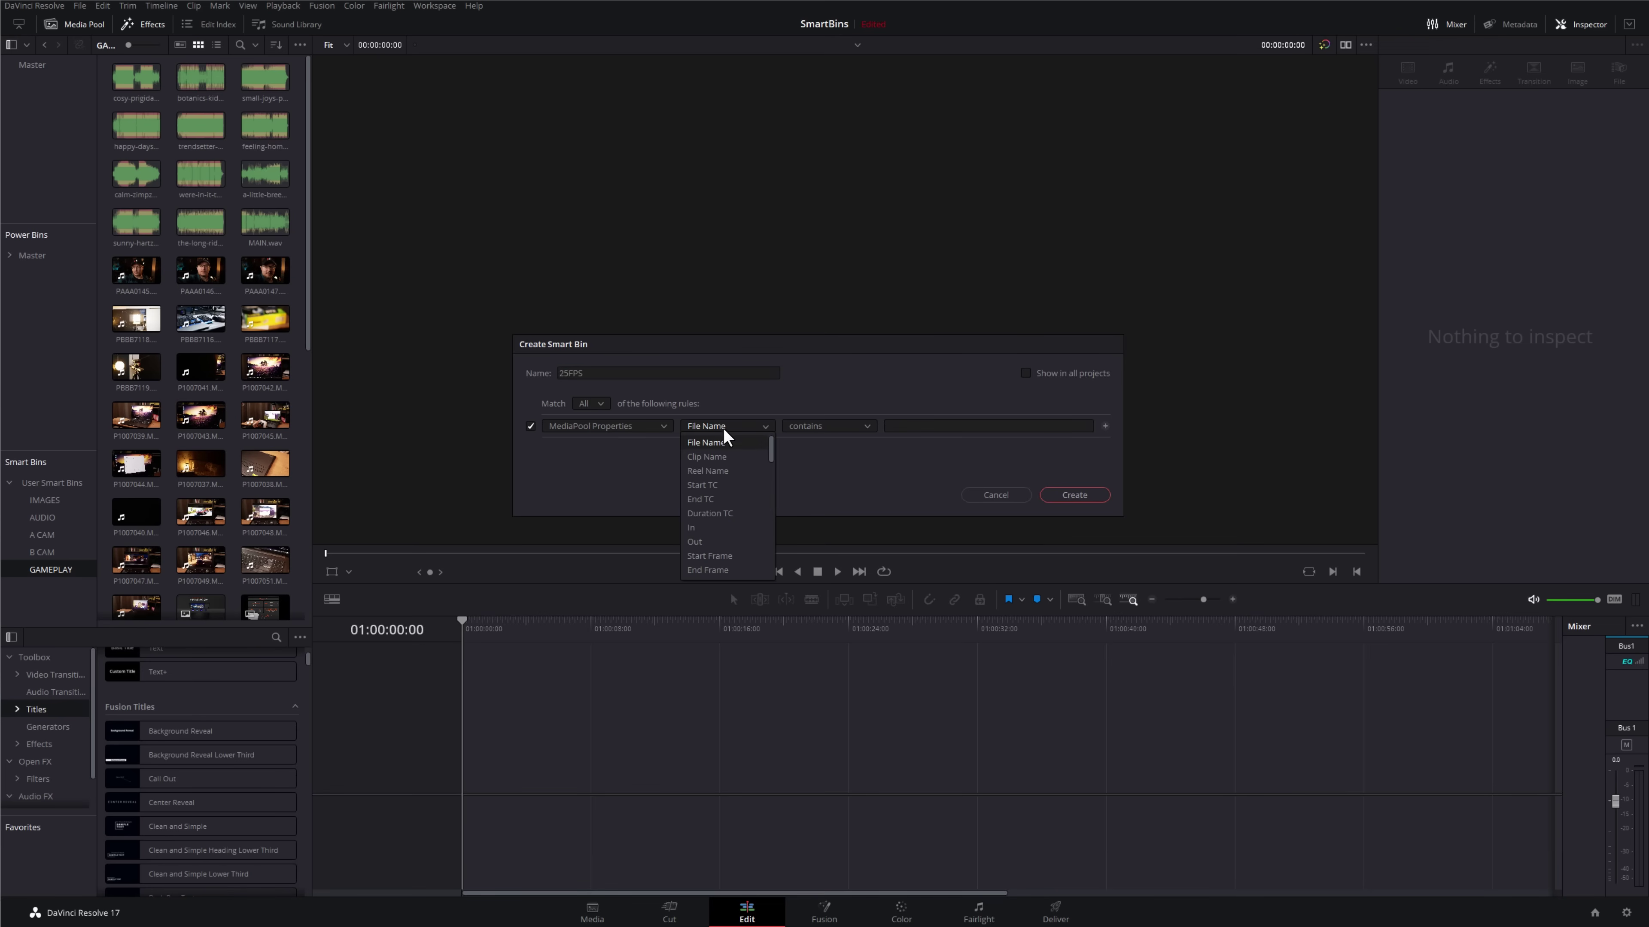
scroll(724, 452, down, 3)
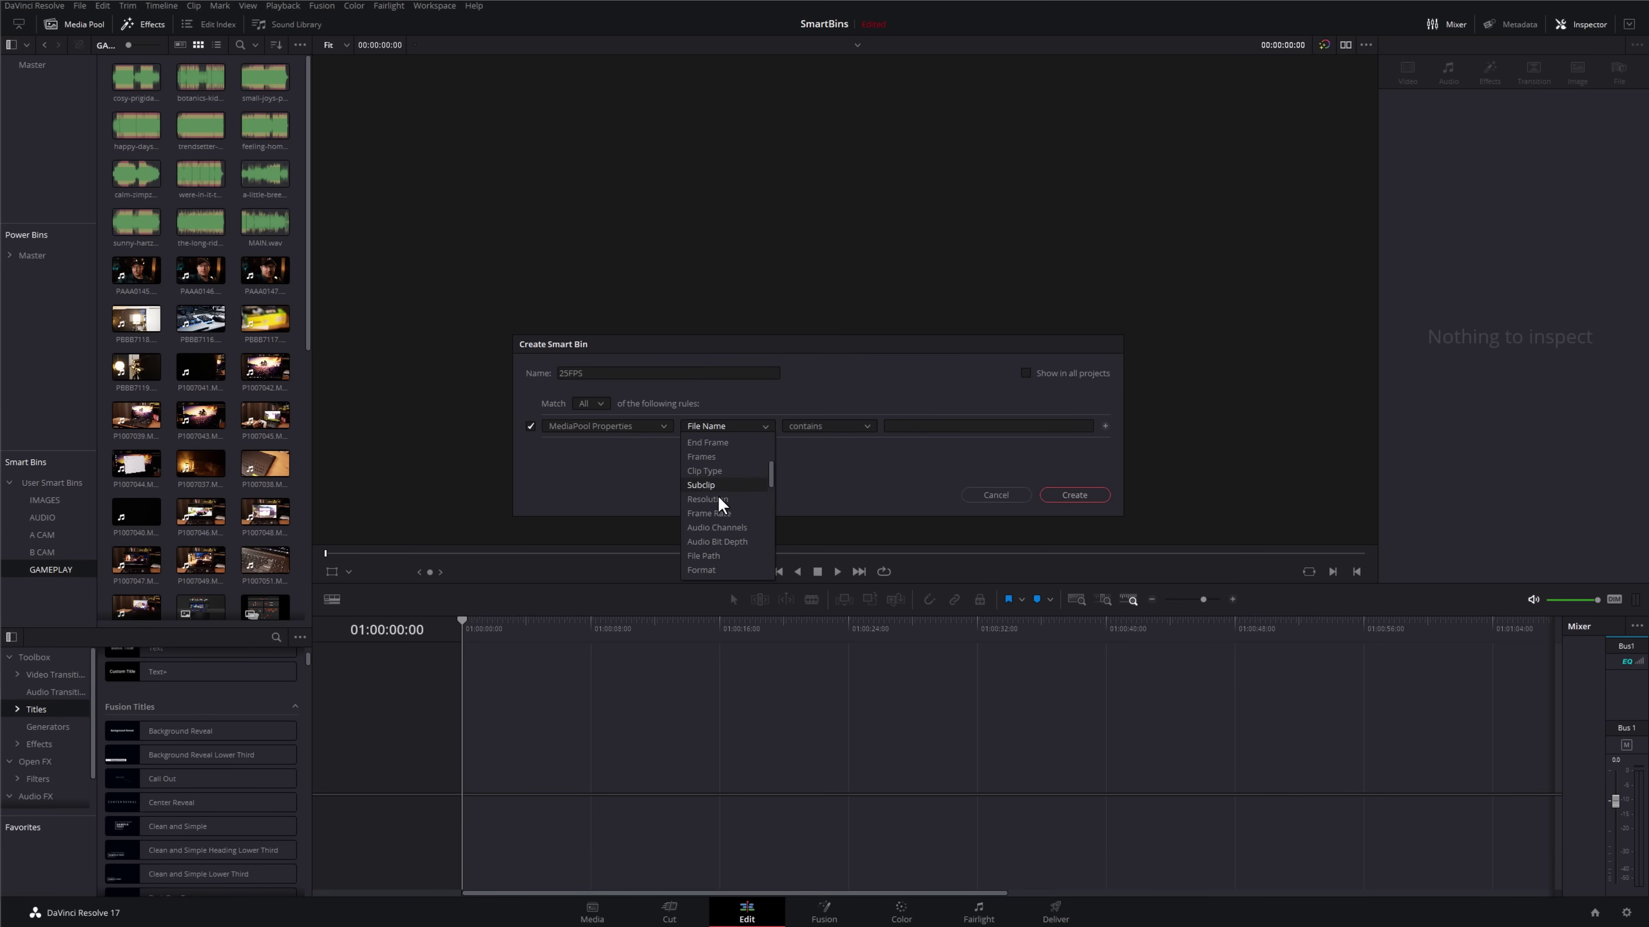
click(702, 514)
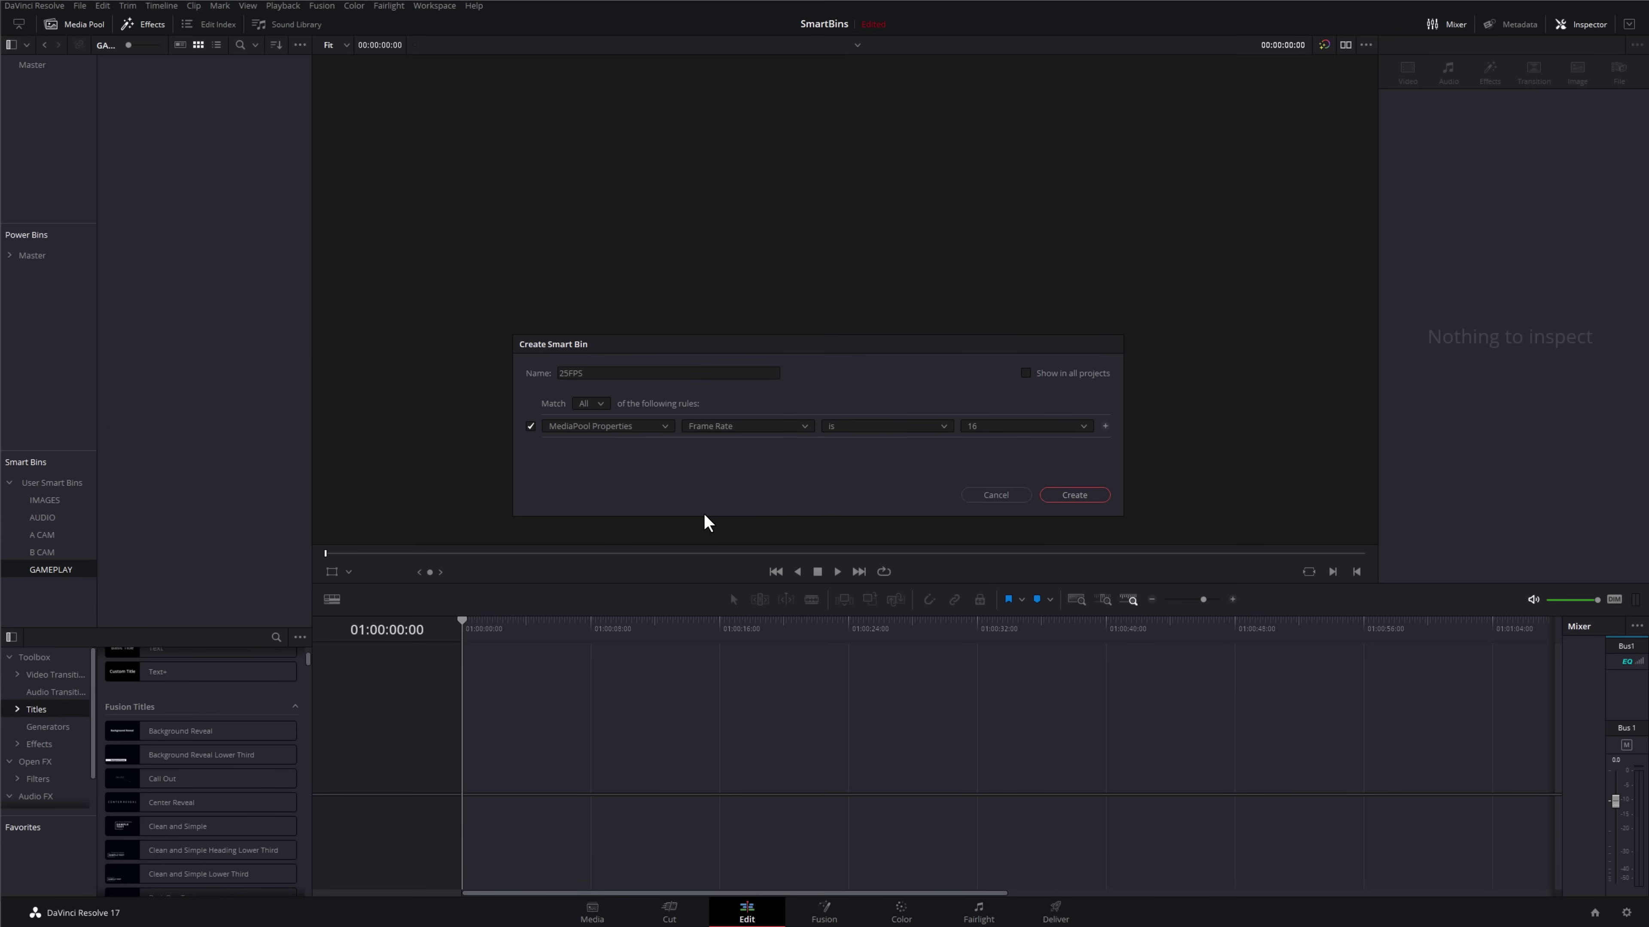
click(848, 426)
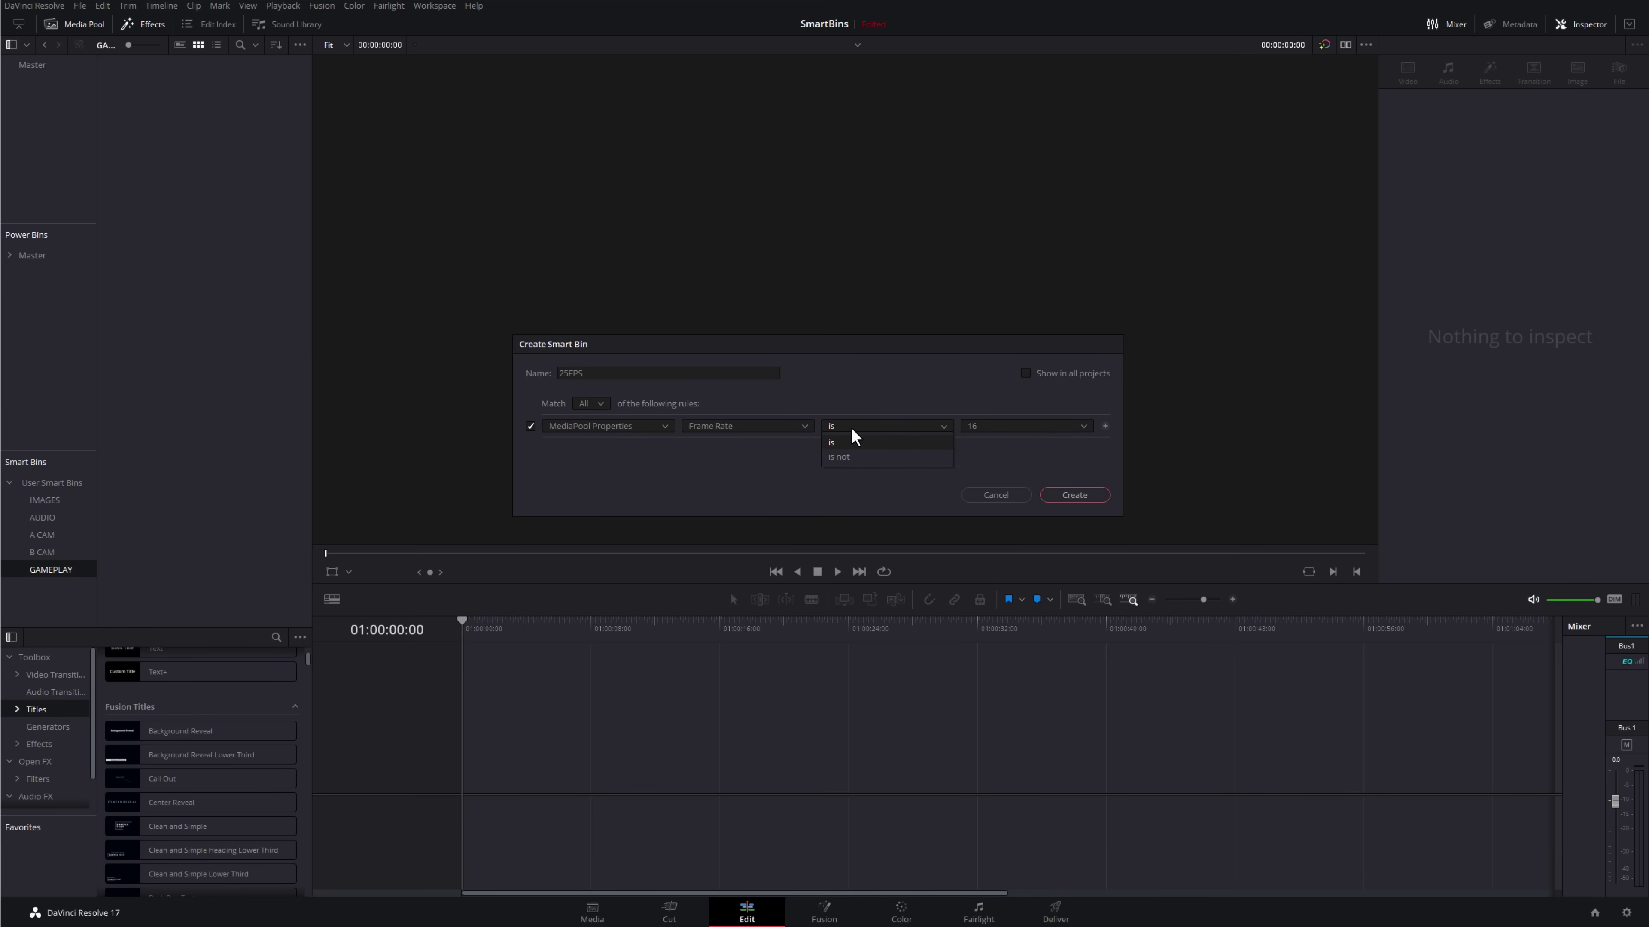
click(1000, 427)
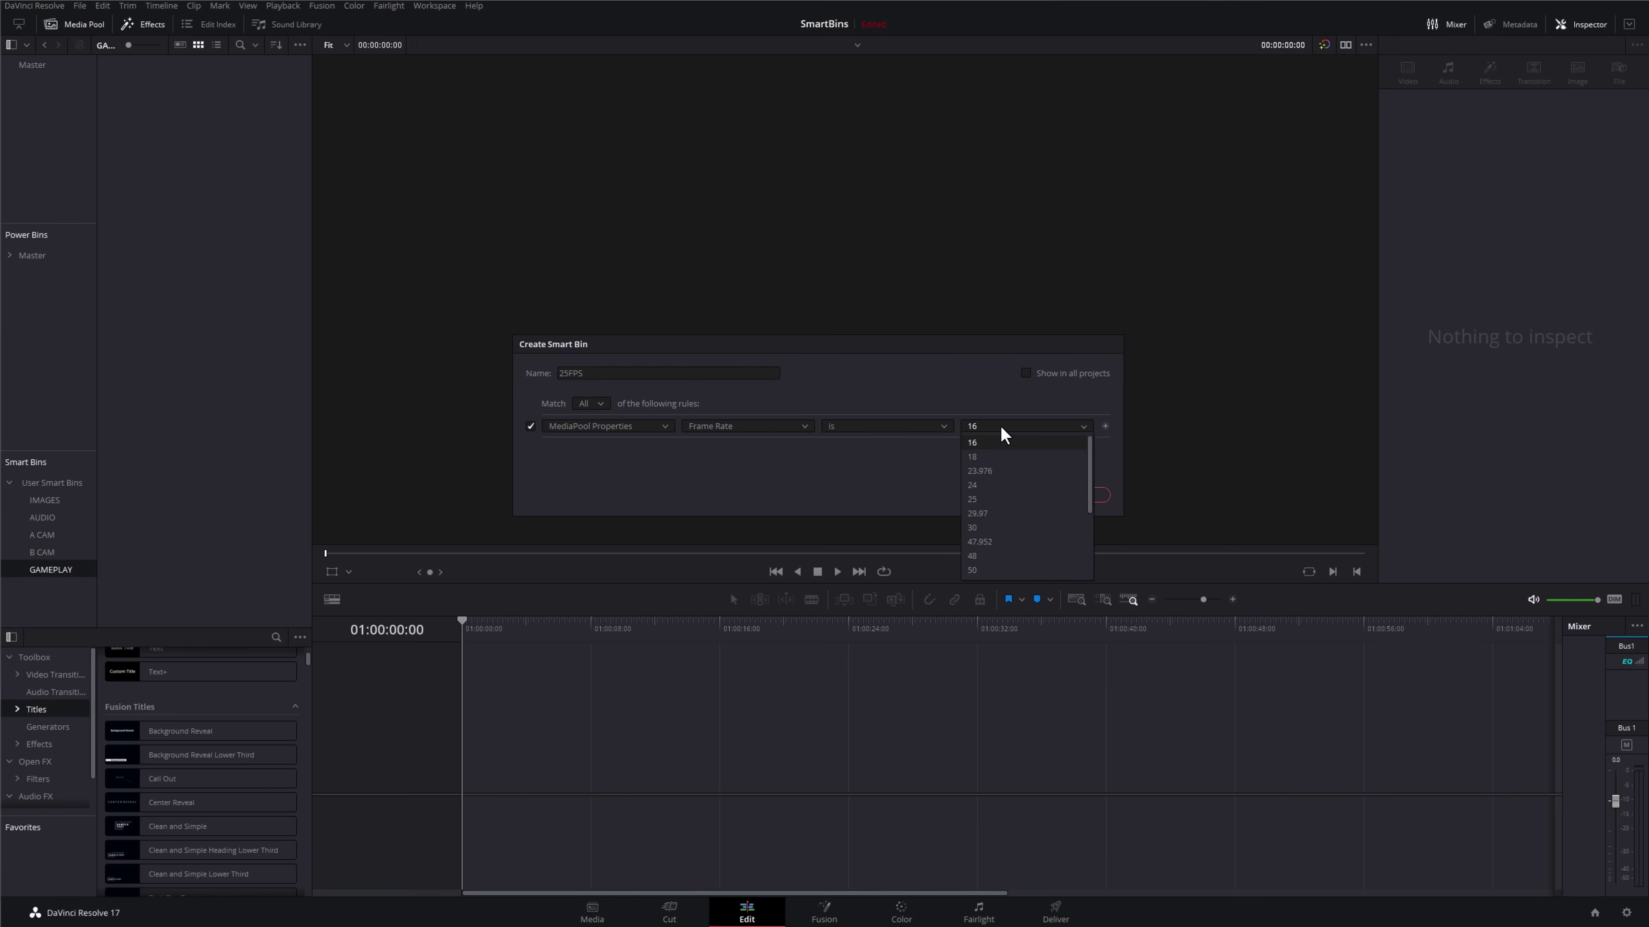
click(974, 499)
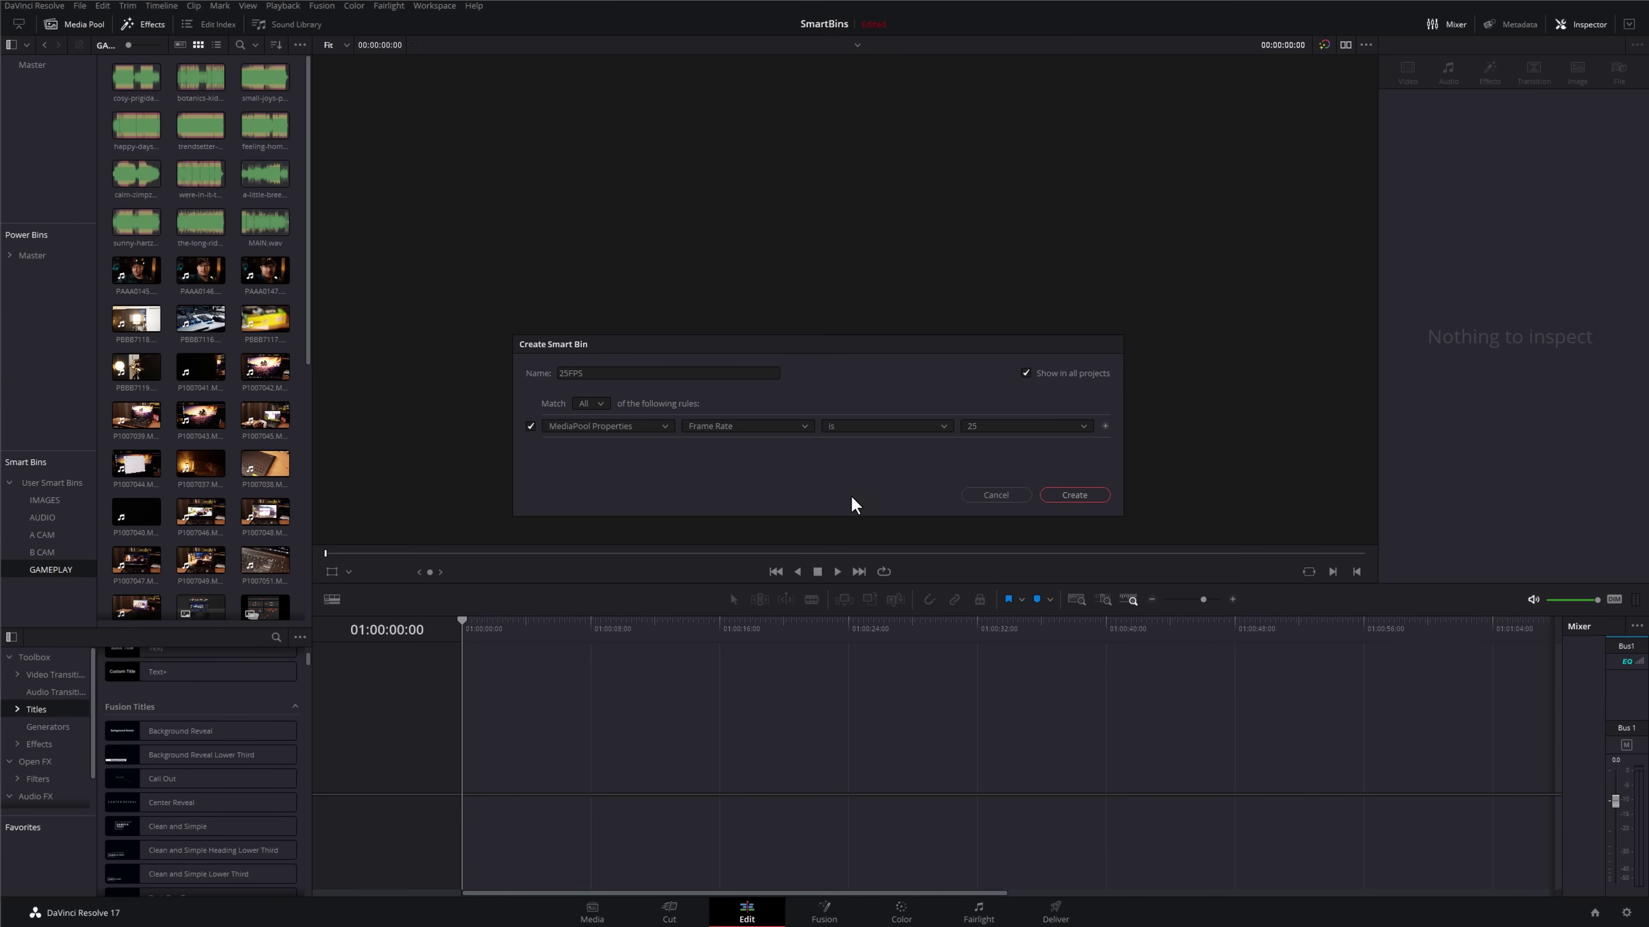
Add a second rule requiring Clip Type is Video + Audio
click(1105, 426)
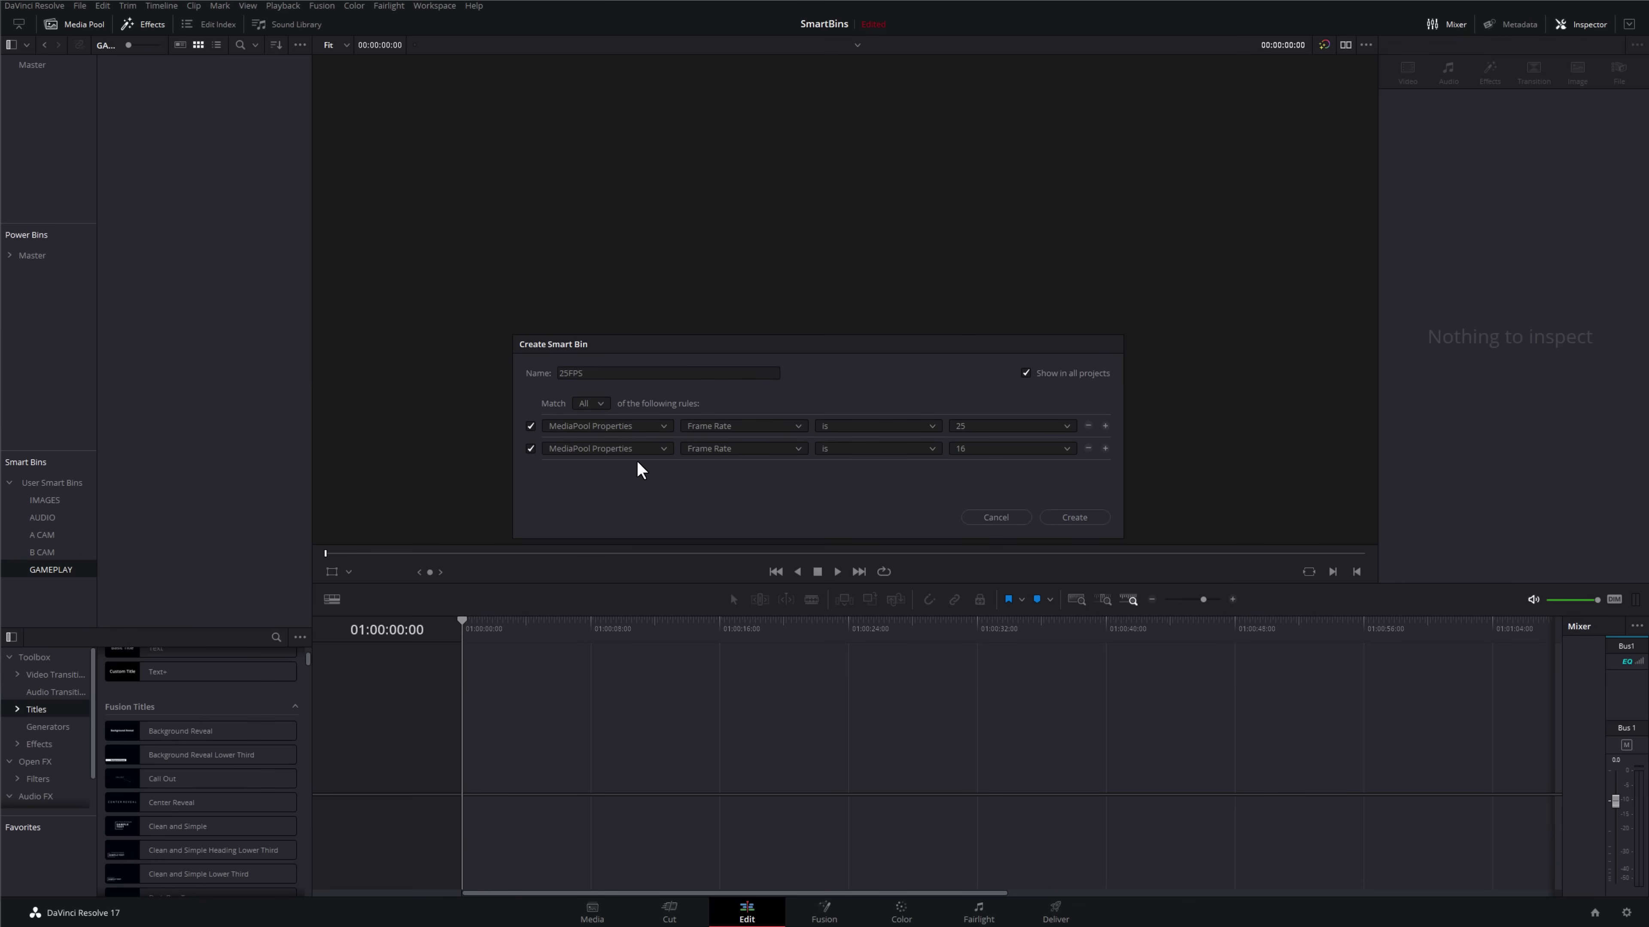
click(725, 448)
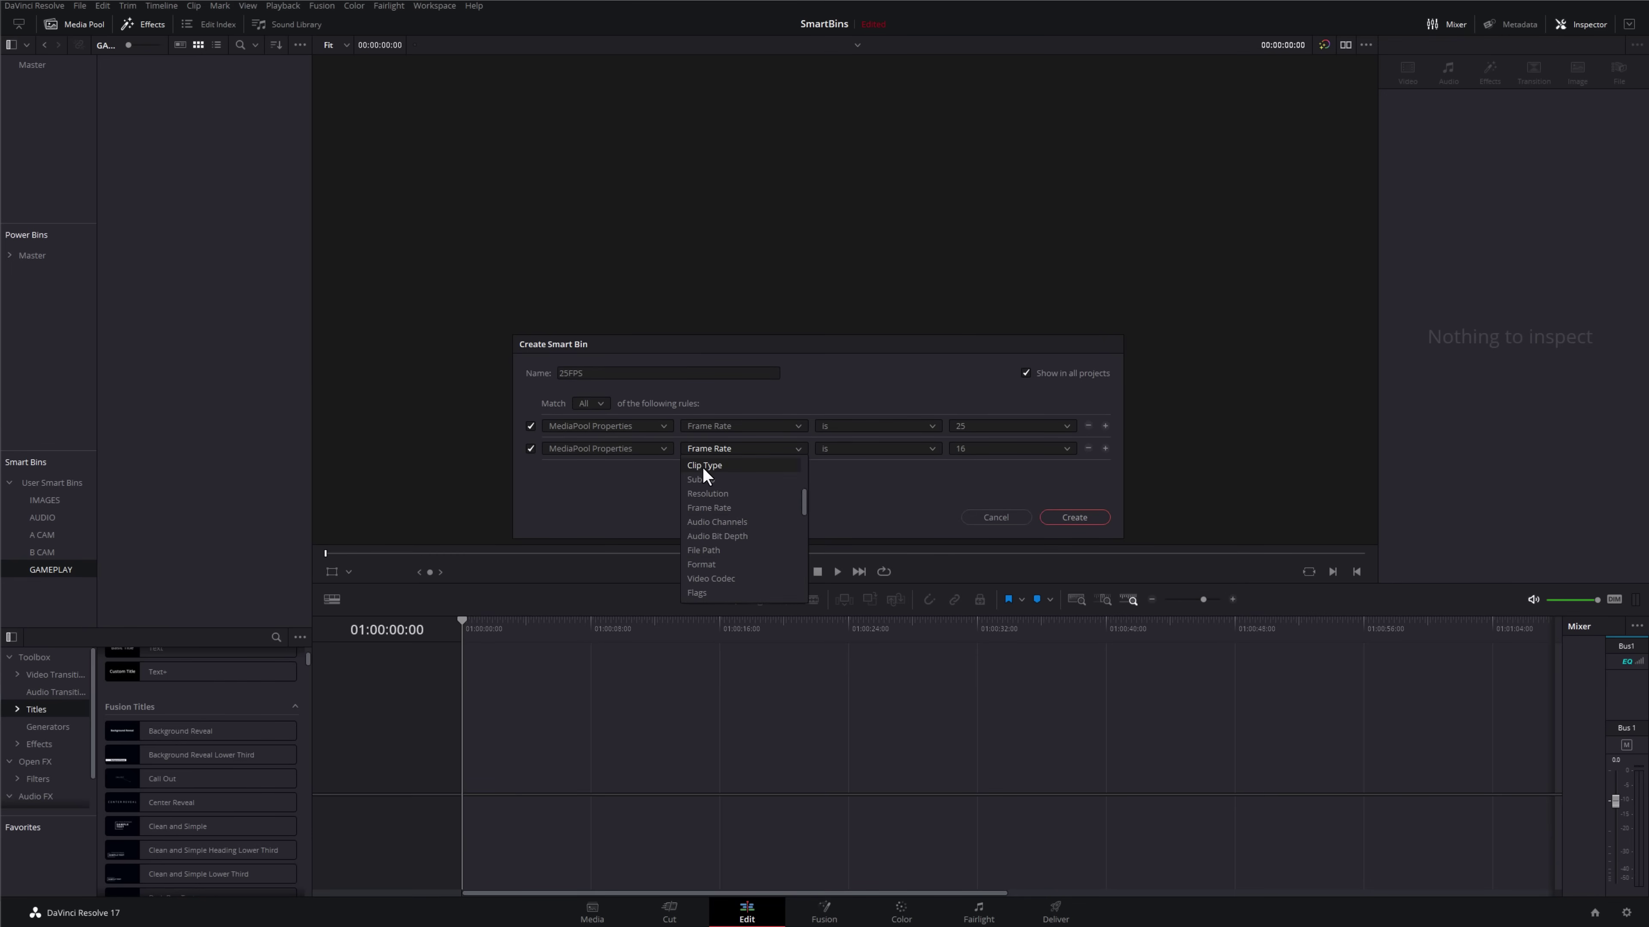
click(710, 466)
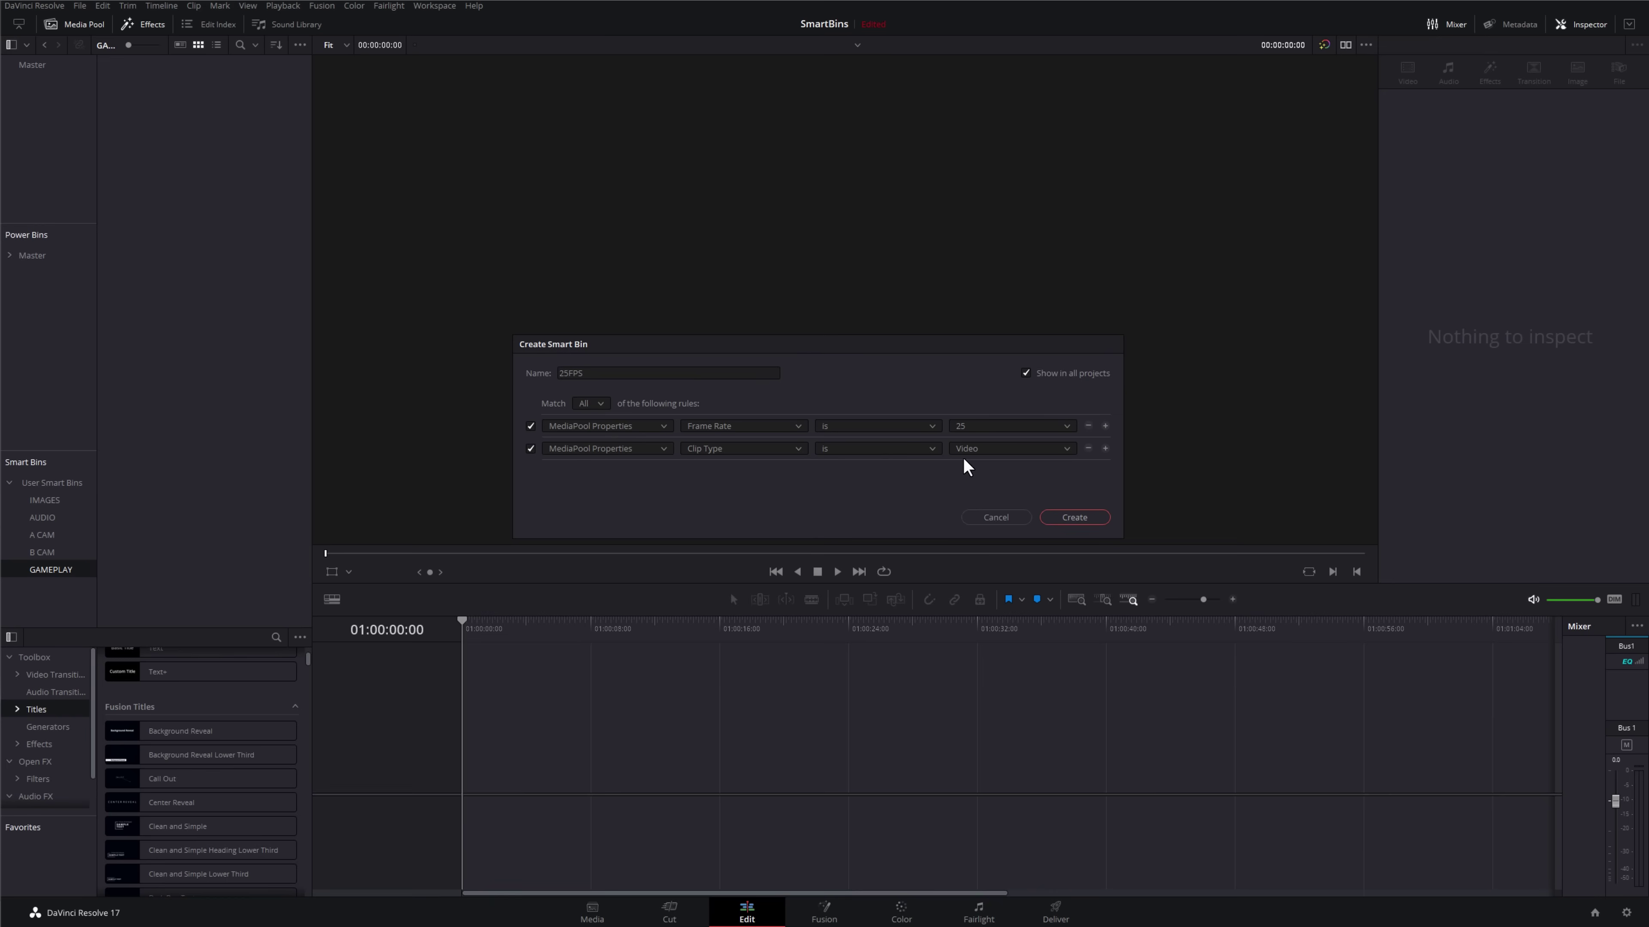
click(984, 448)
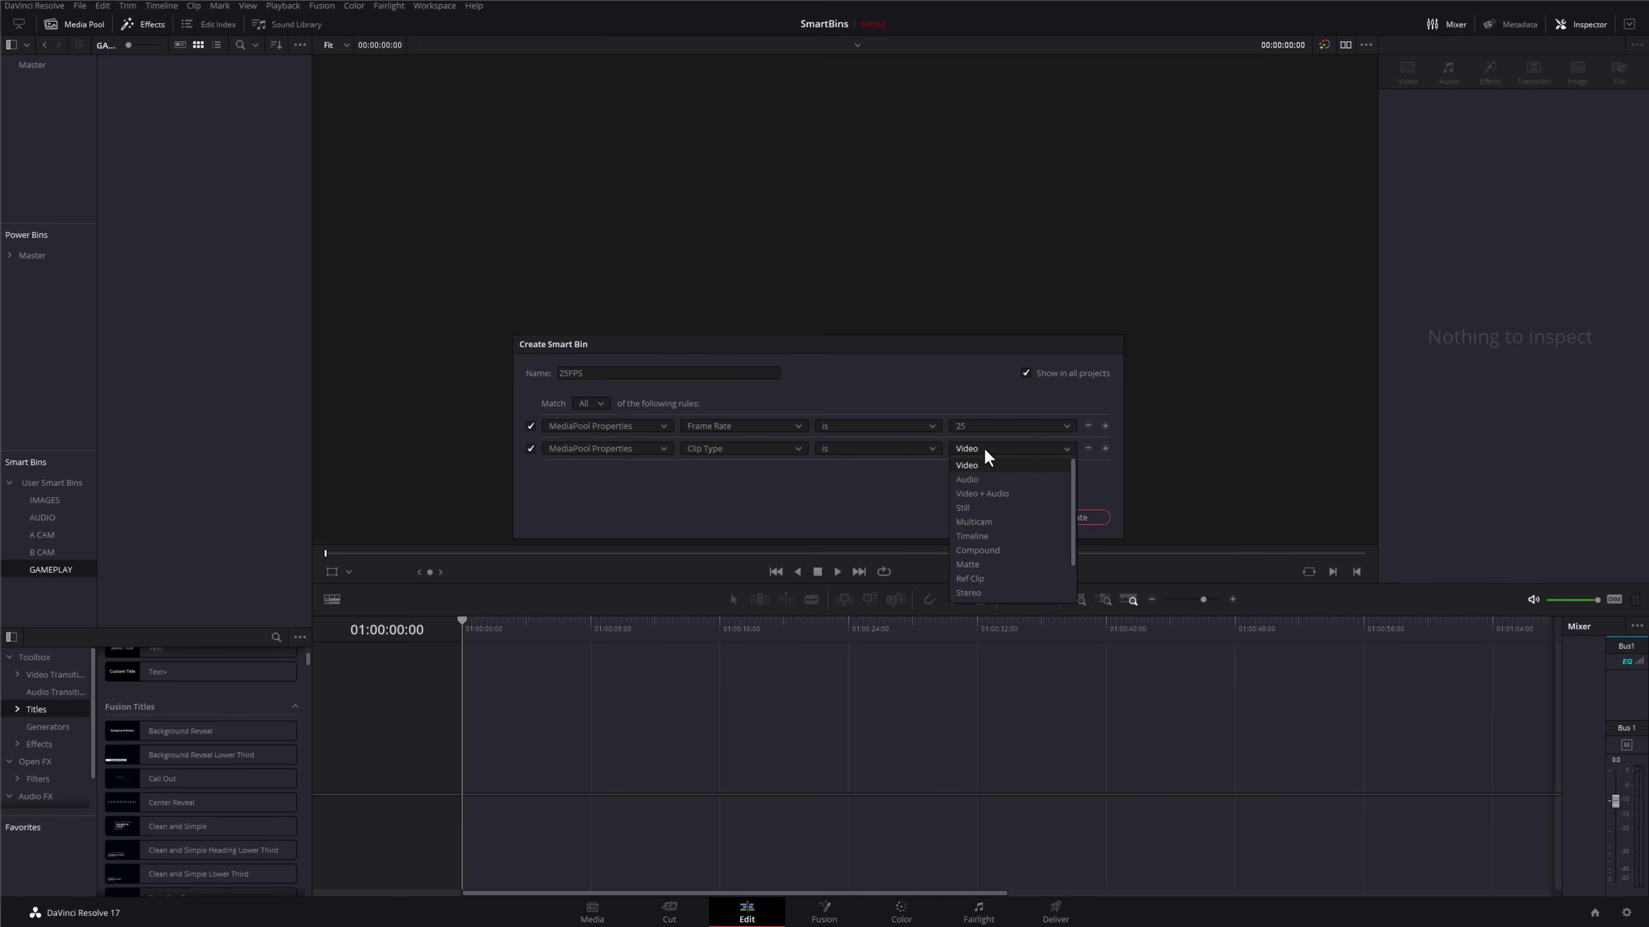
click(985, 495)
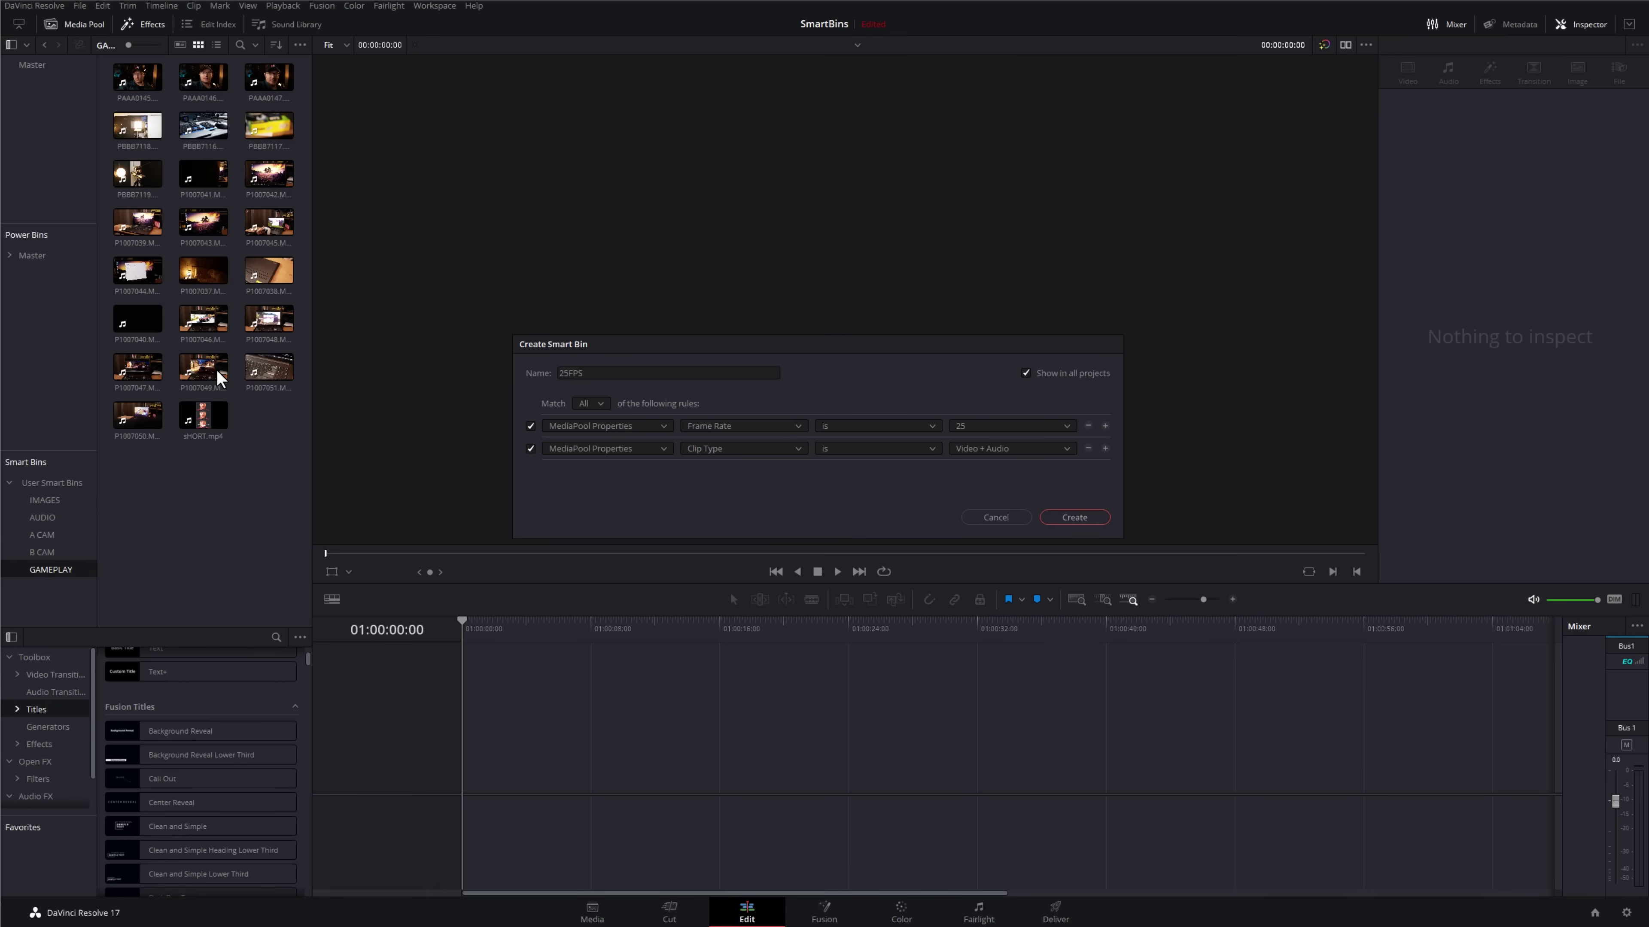
Finish the 25FPS smart bin, then compare the 4096x2160 and 3840x2160 clips, showing C0005.MP4's properties
click(1075, 518)
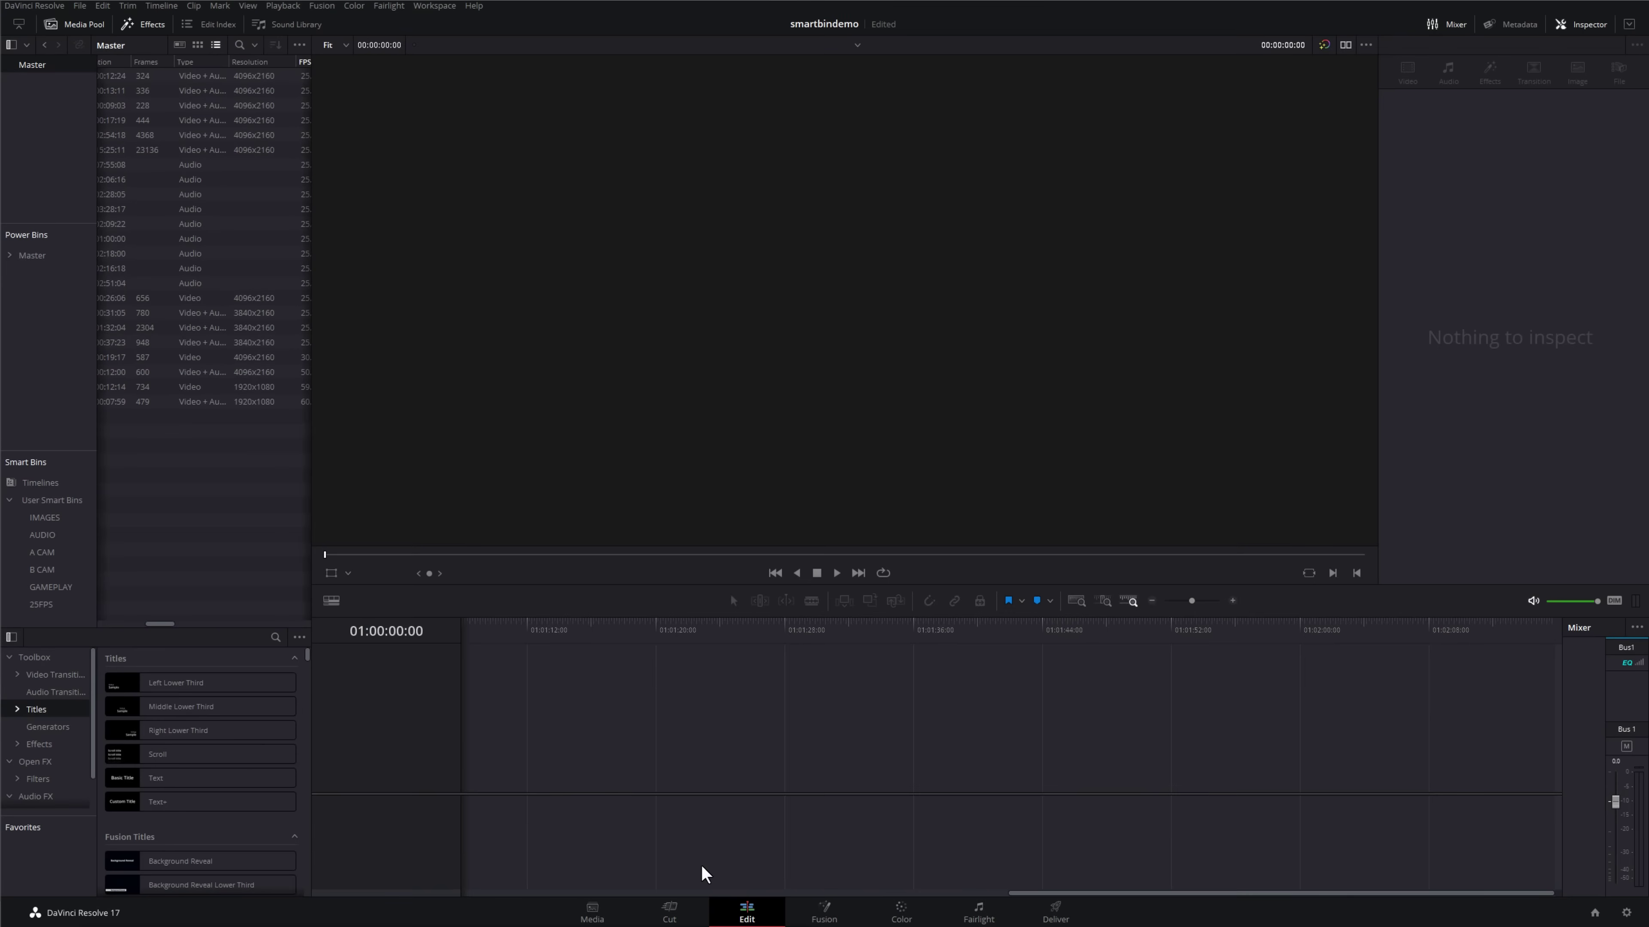
click(250, 298)
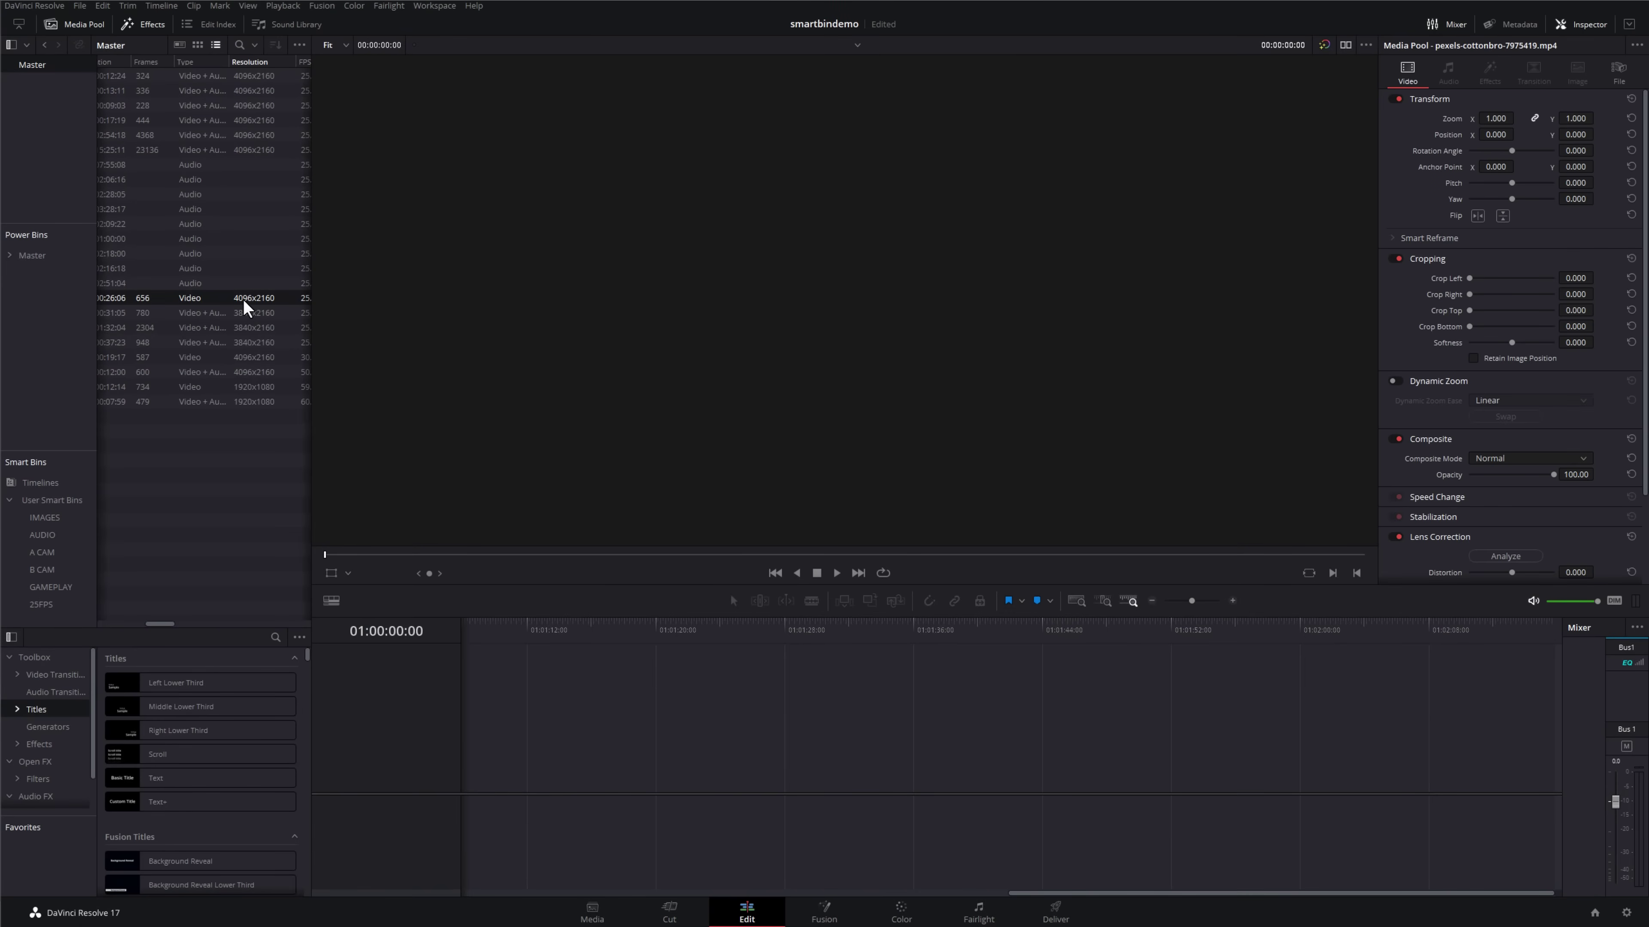
click(241, 312)
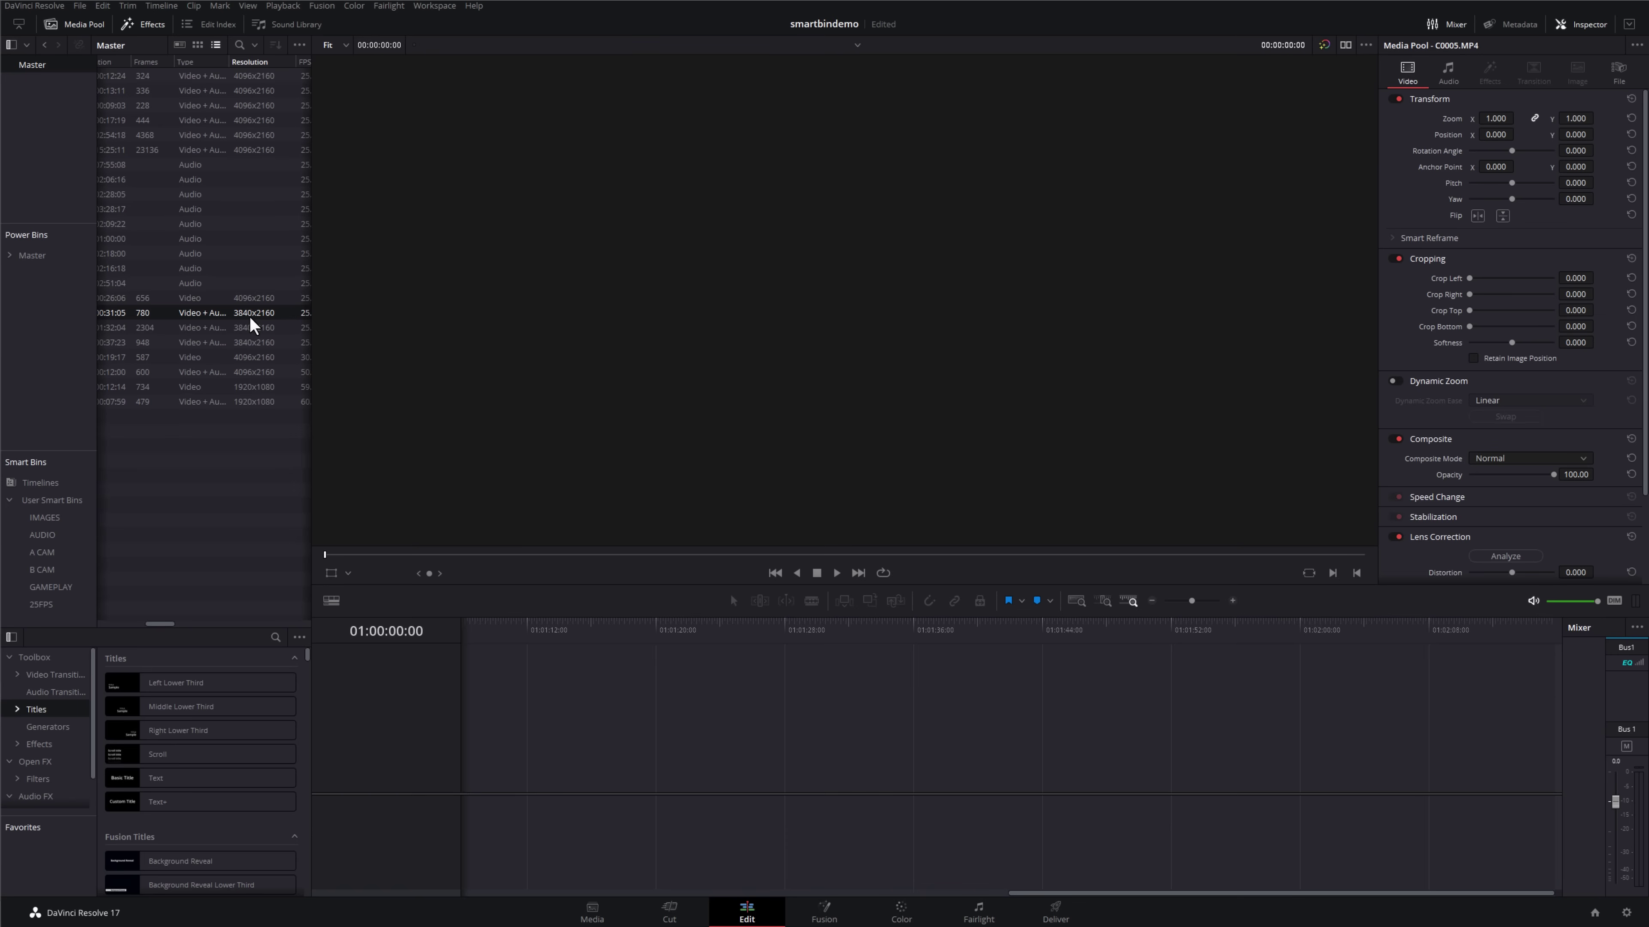
Start a new smart bin named 4K, shown in all projects
click(41, 604)
right_click(37, 576)
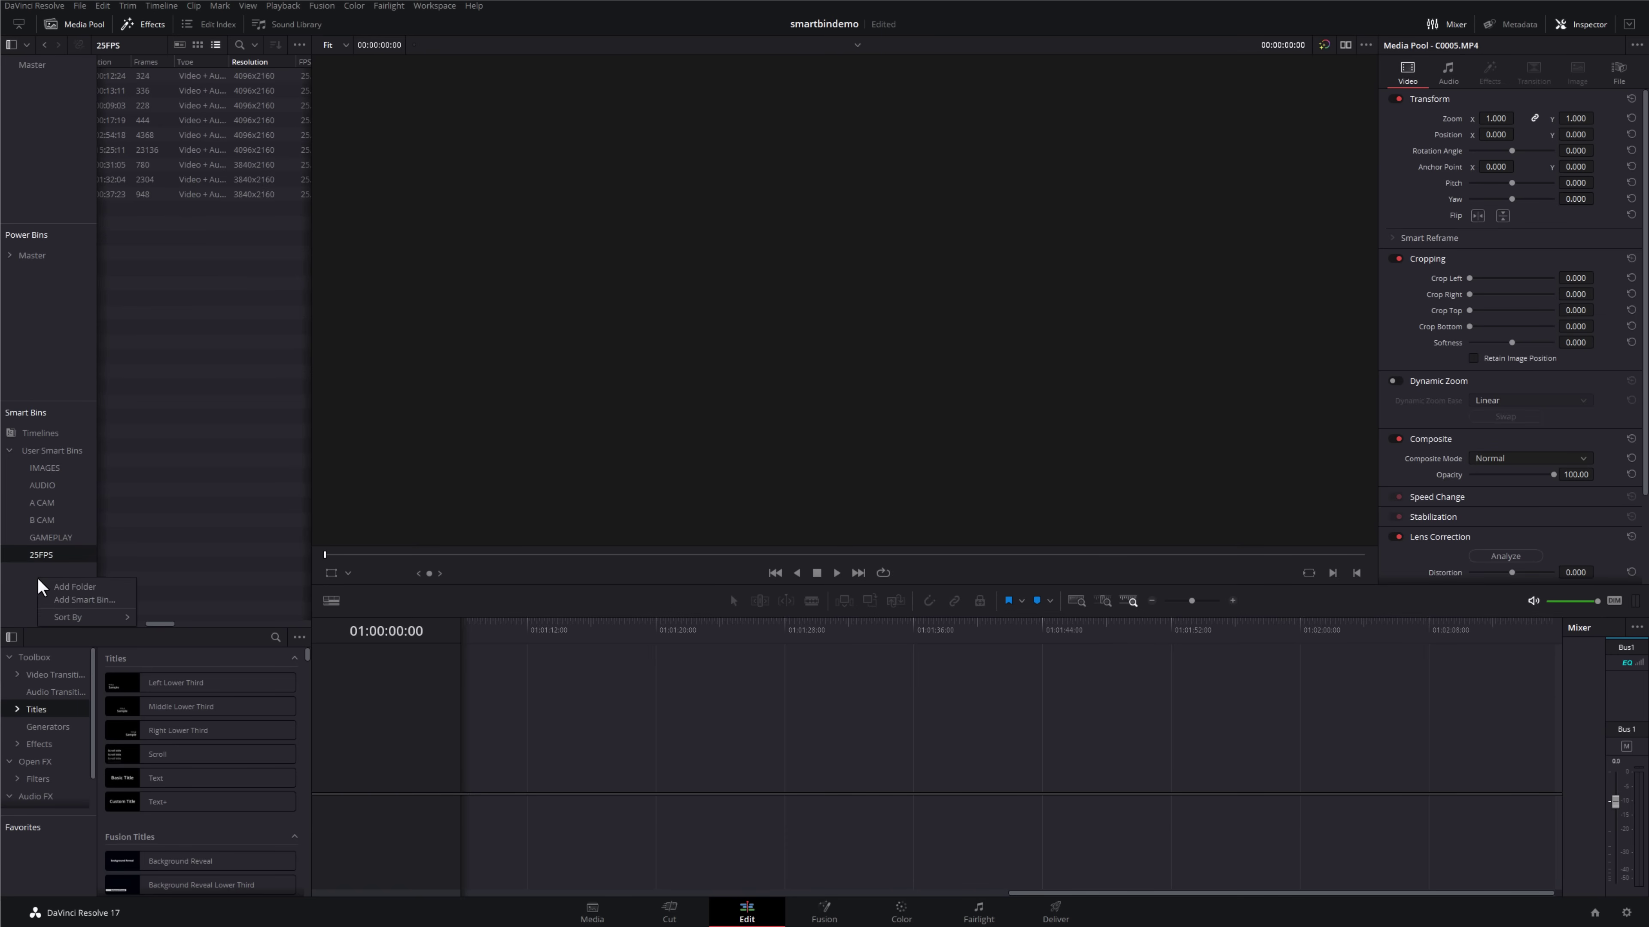
click(85, 600)
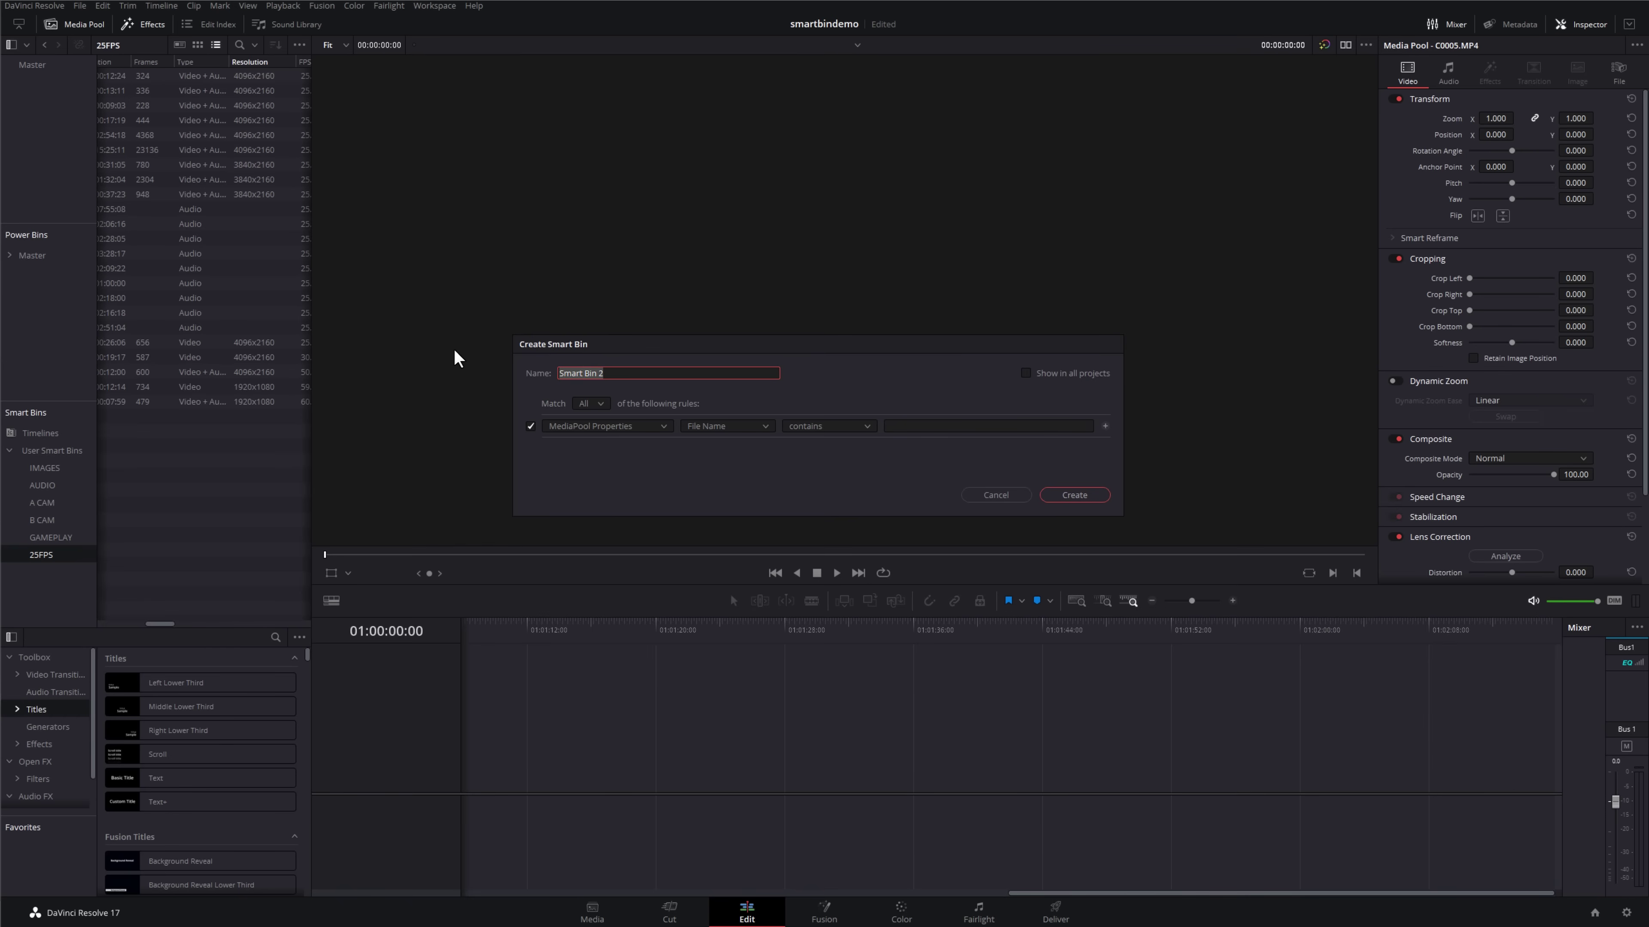
text(4K)
click(1038, 378)
Add a rule matching Resolution 4096x2160
click(763, 427)
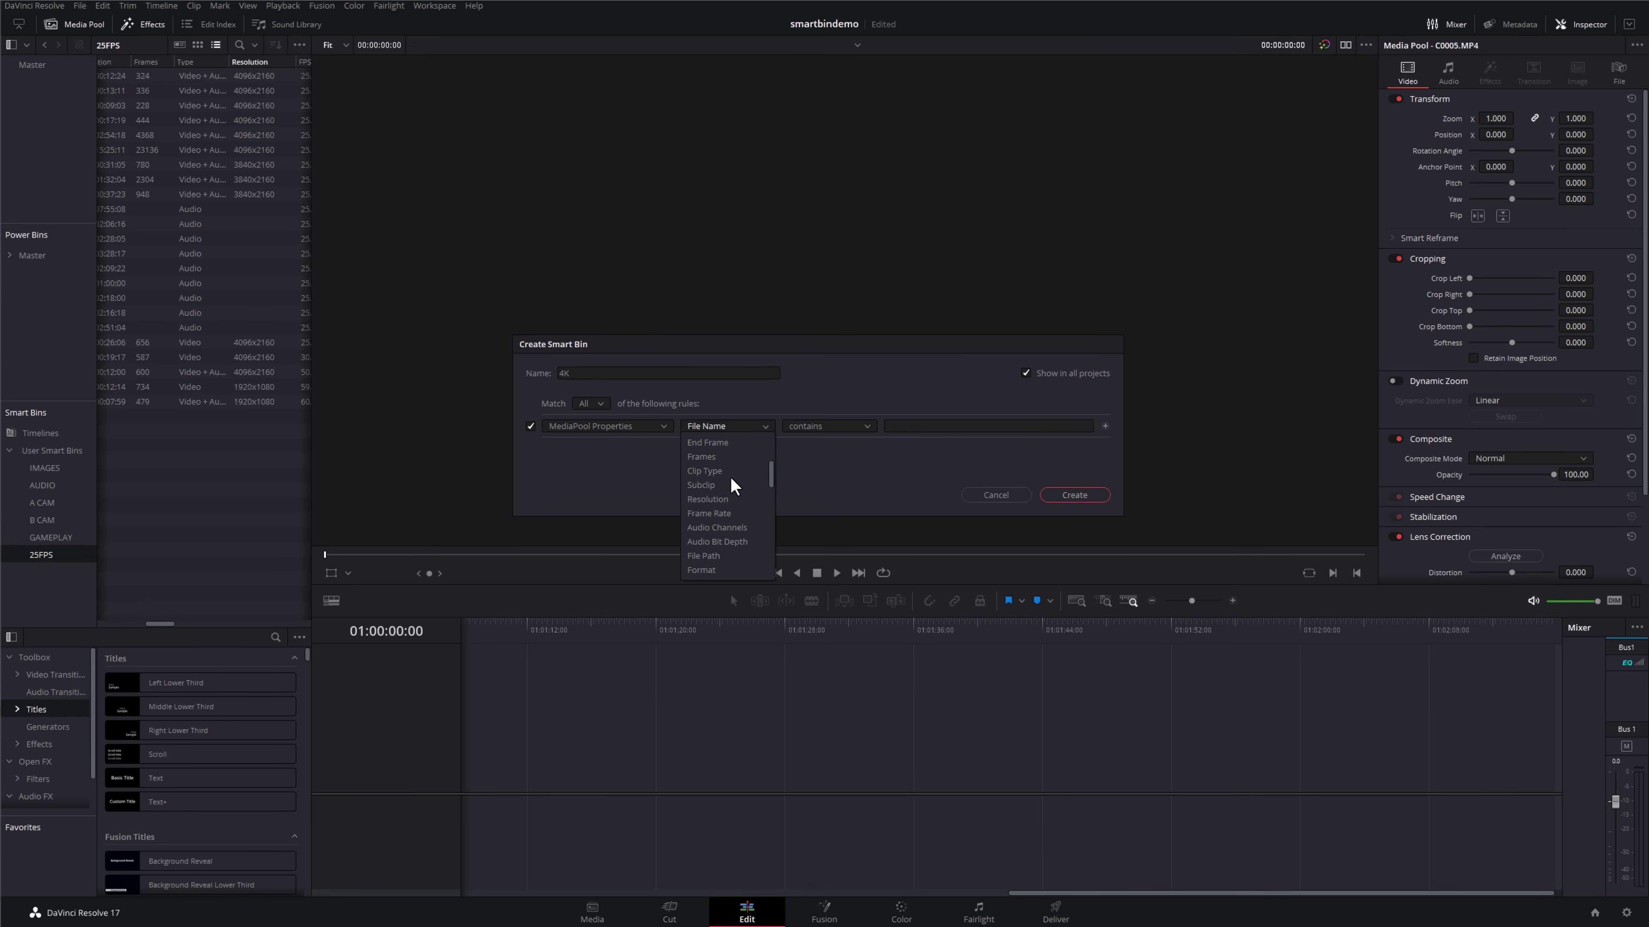
click(710, 499)
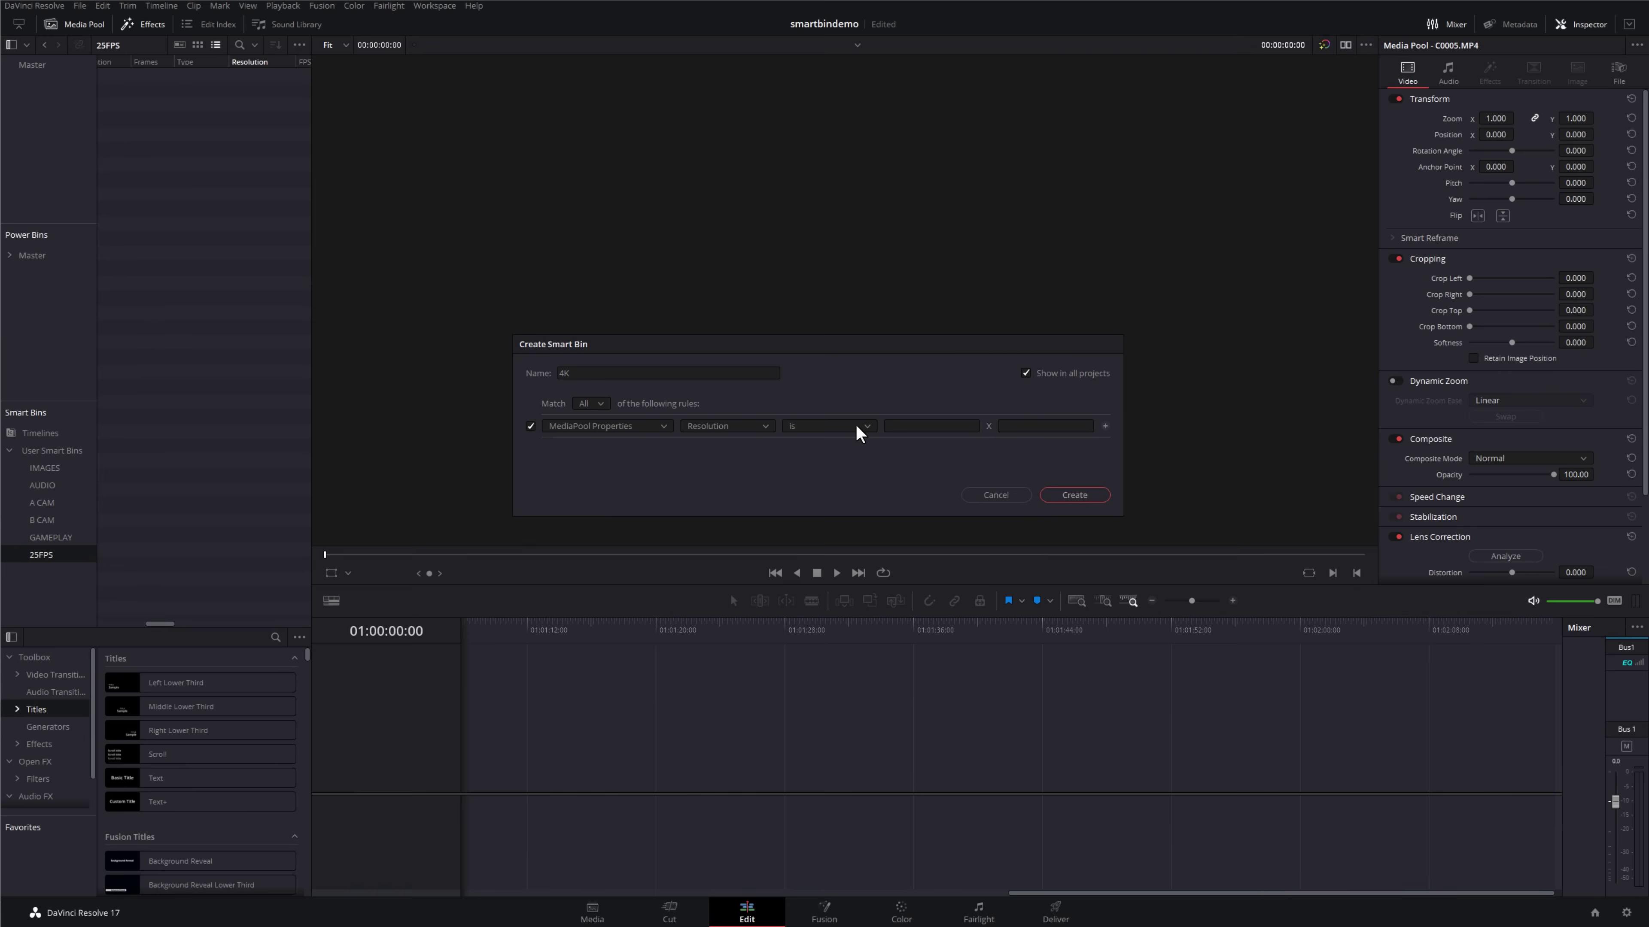
click(924, 429)
click(1030, 422)
text(2160)
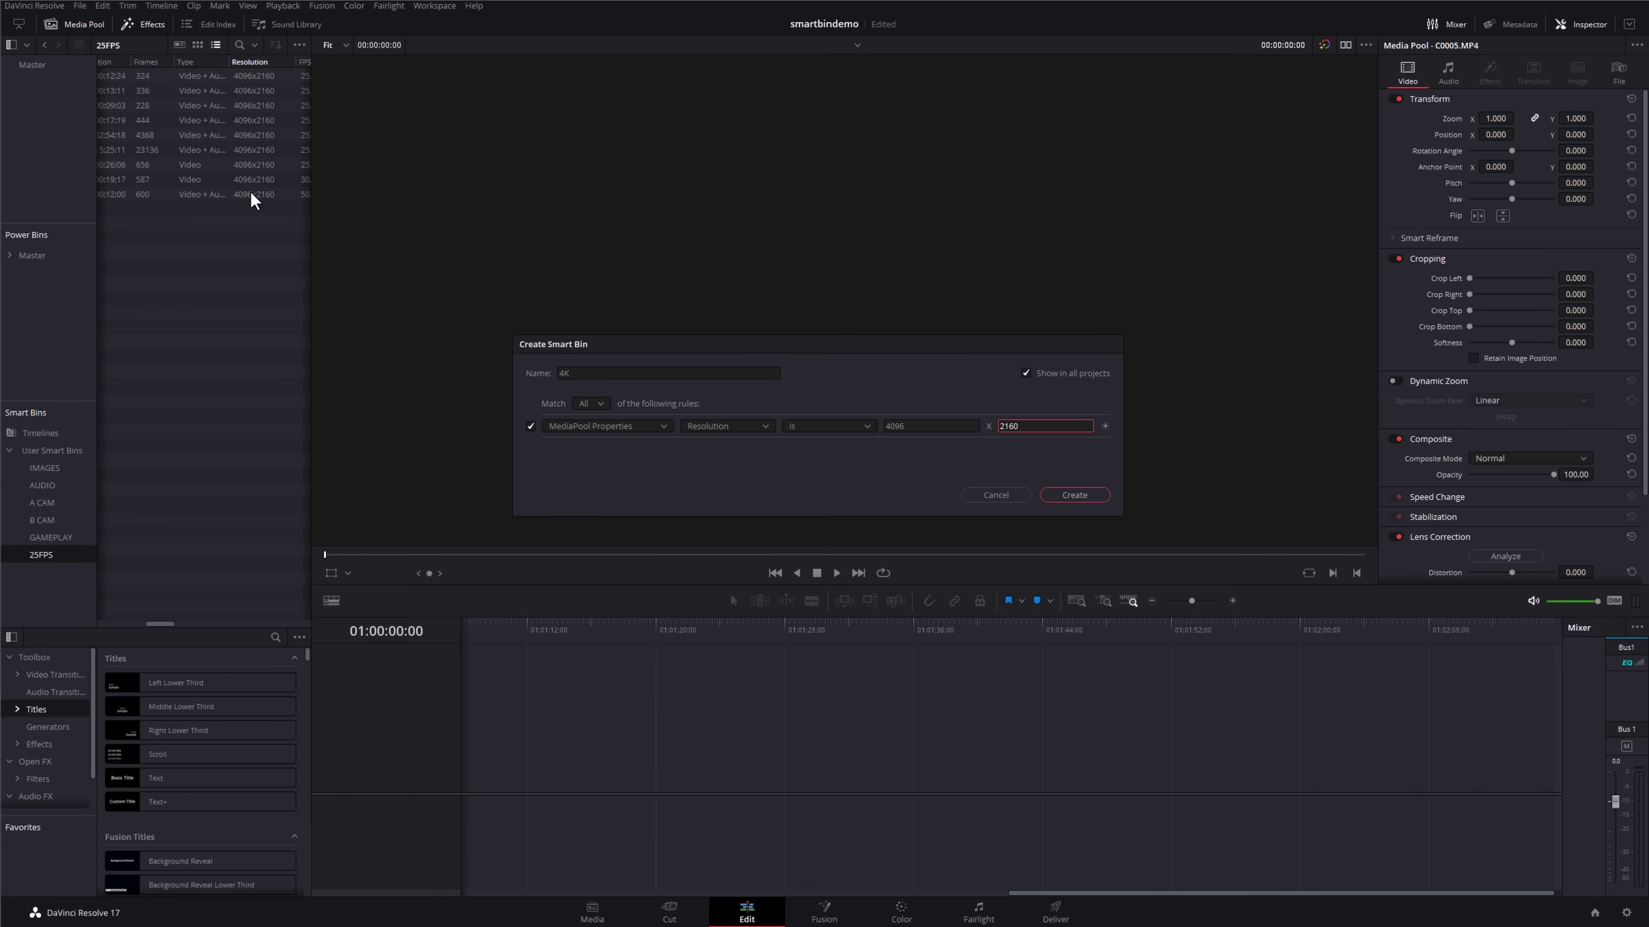
Add a second Resolution rule for 3840x2160 and set the bin to match Any rule
click(1105, 426)
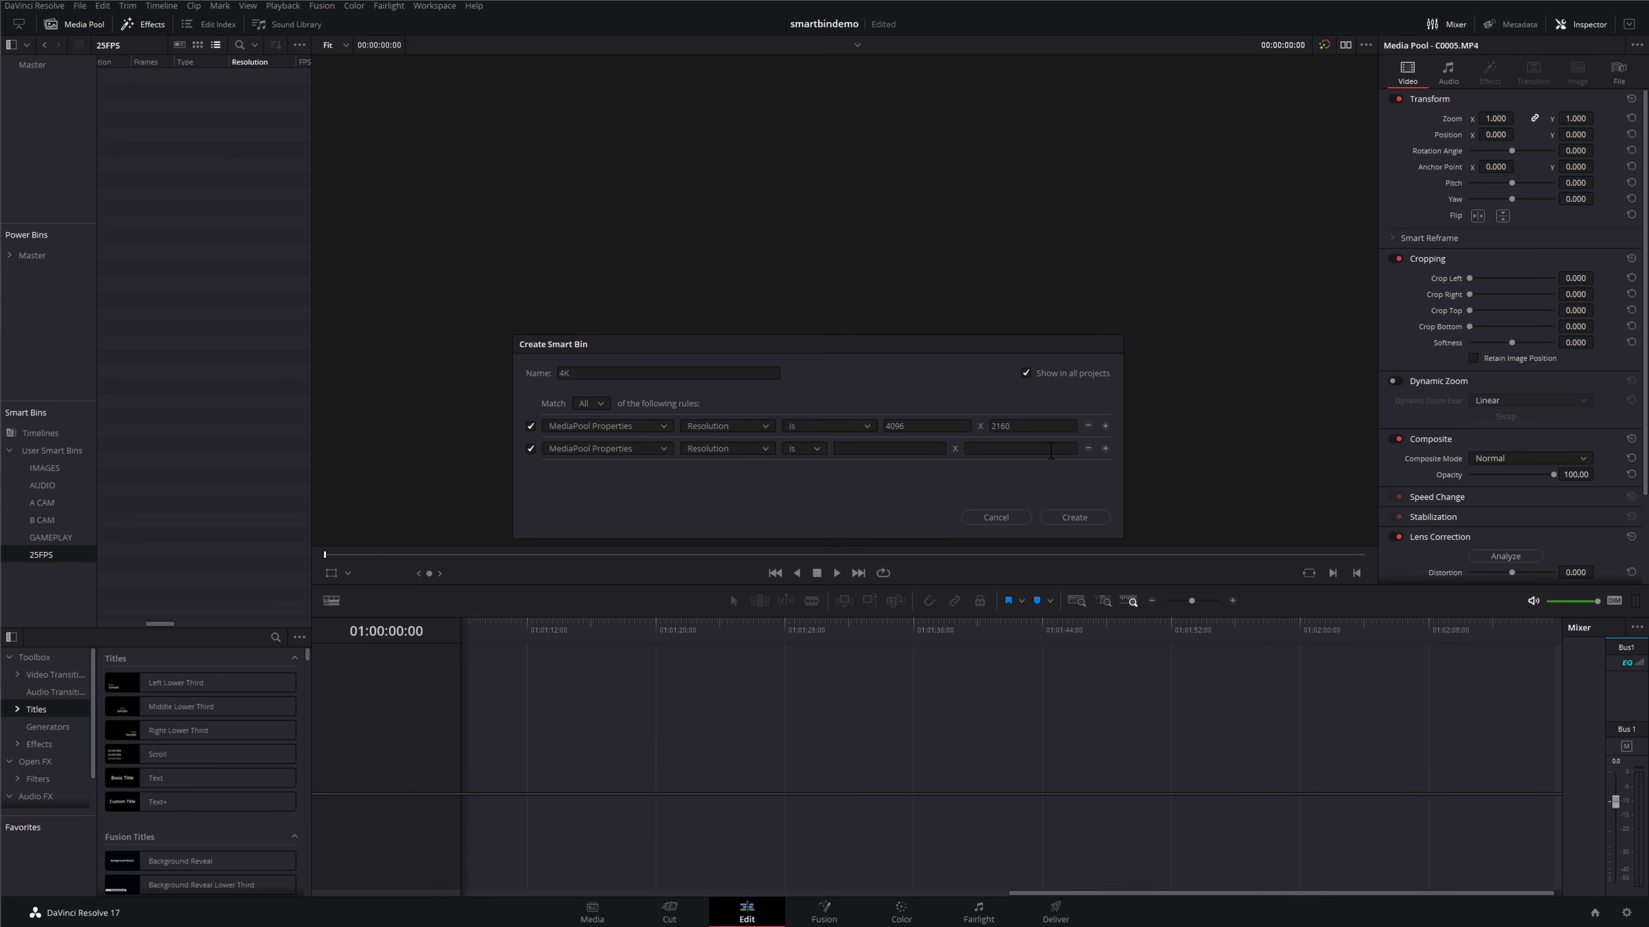
click(896, 449)
text(3840)
key(Tab)
text(2160)
click(597, 404)
click(586, 434)
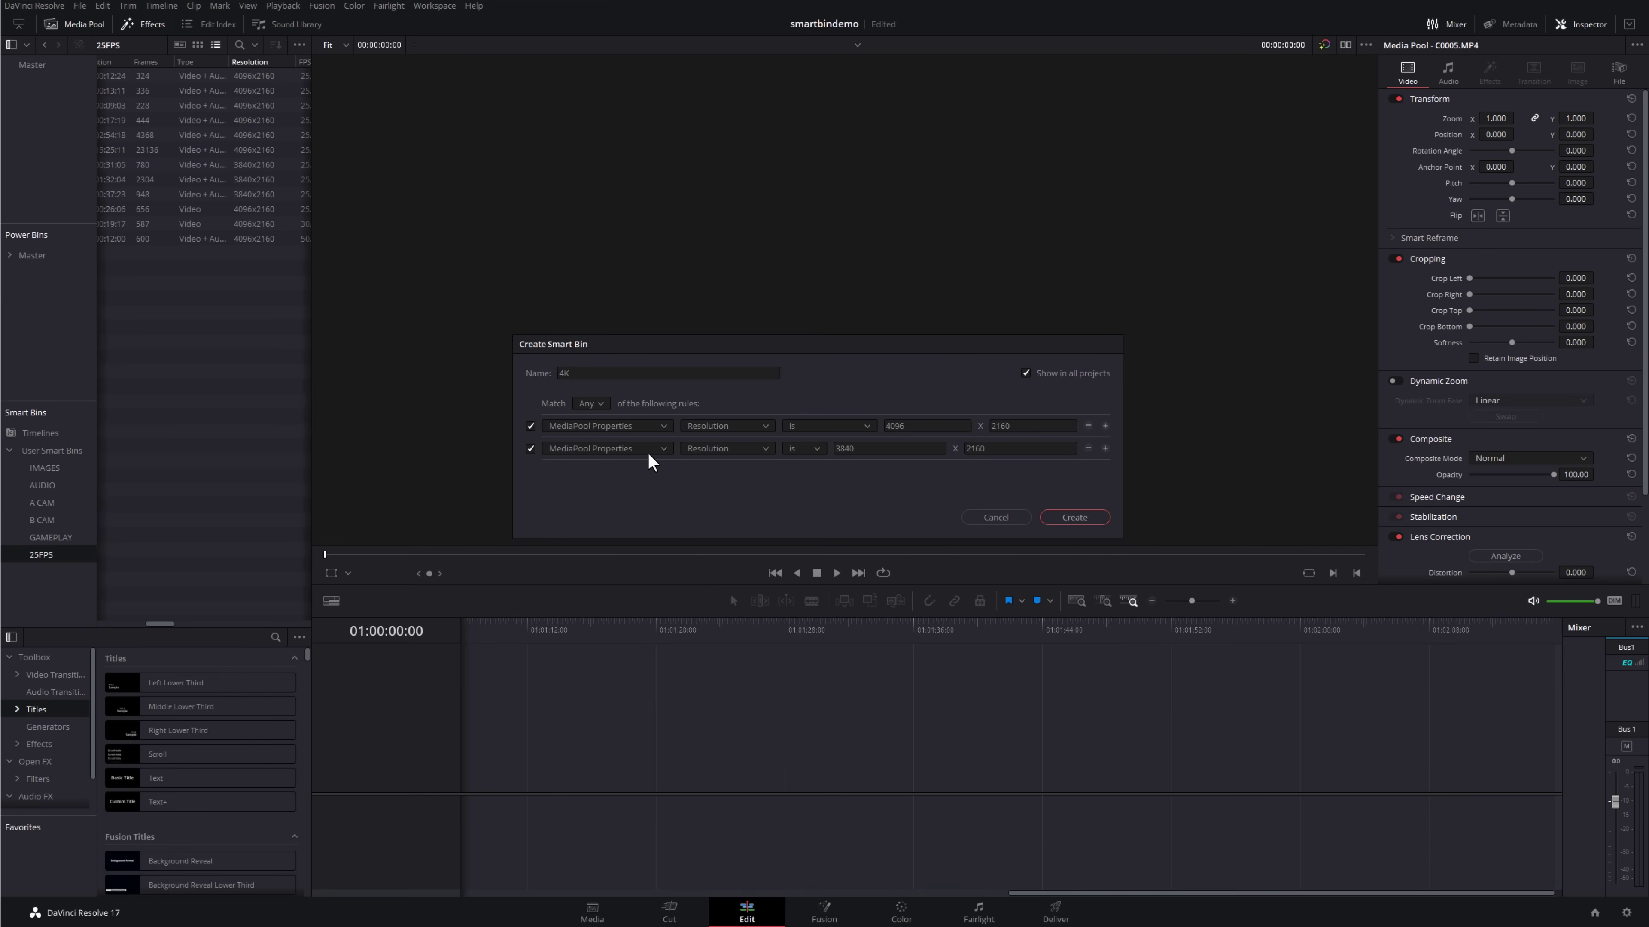